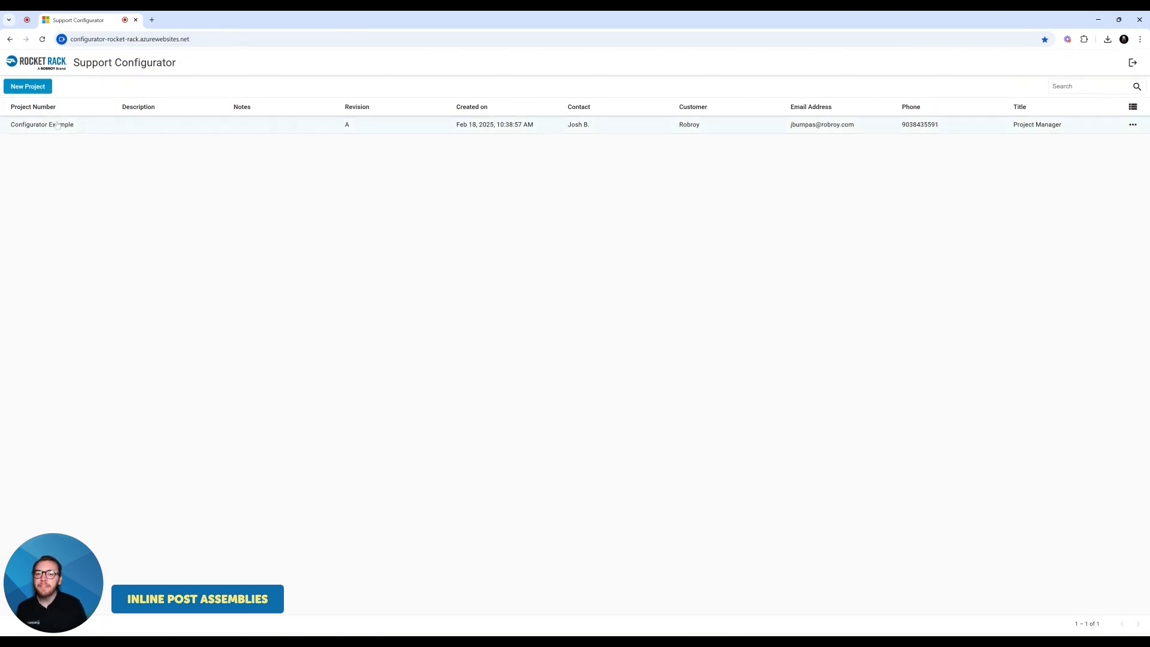
Open the Configurator Example project and add an Inline Post Mount line item.
{"action": "left_click", "coordinate": [52, 126]}
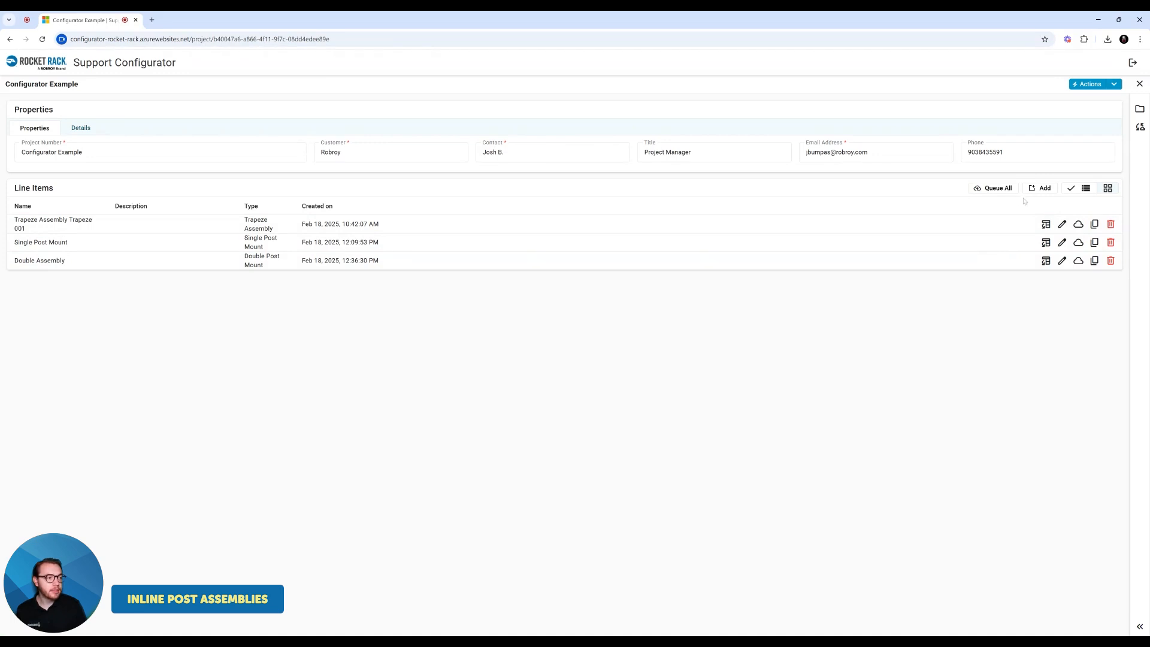
{"action": "left_click", "coordinate": [1041, 188]}
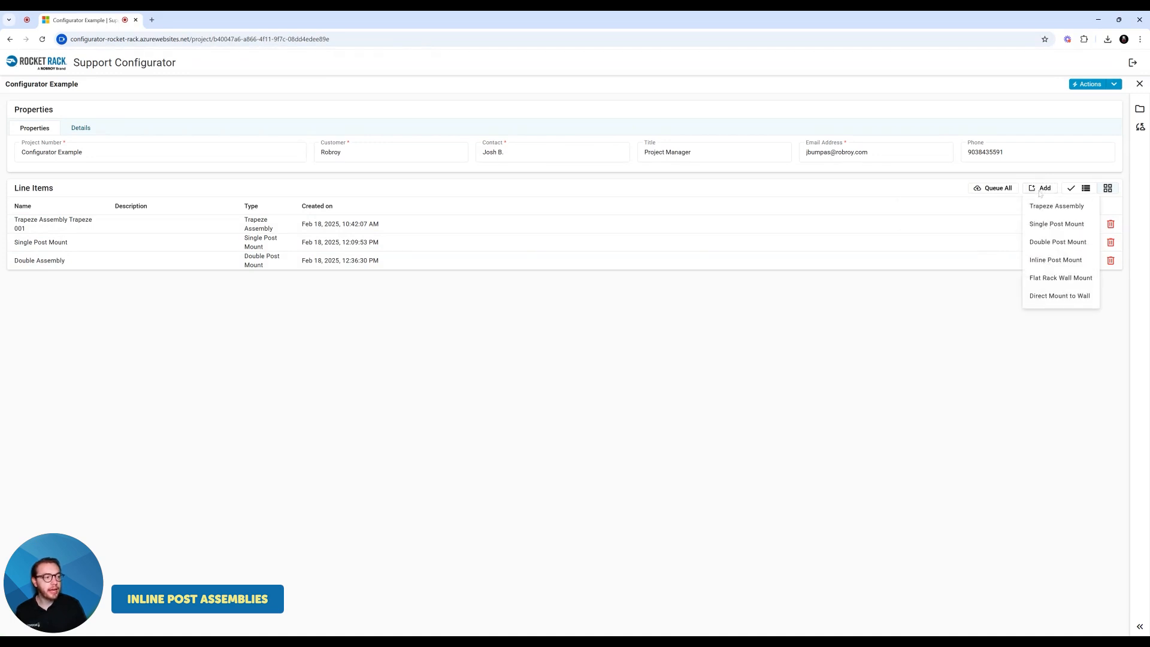
{"action": "left_click", "coordinate": [1056, 261]}
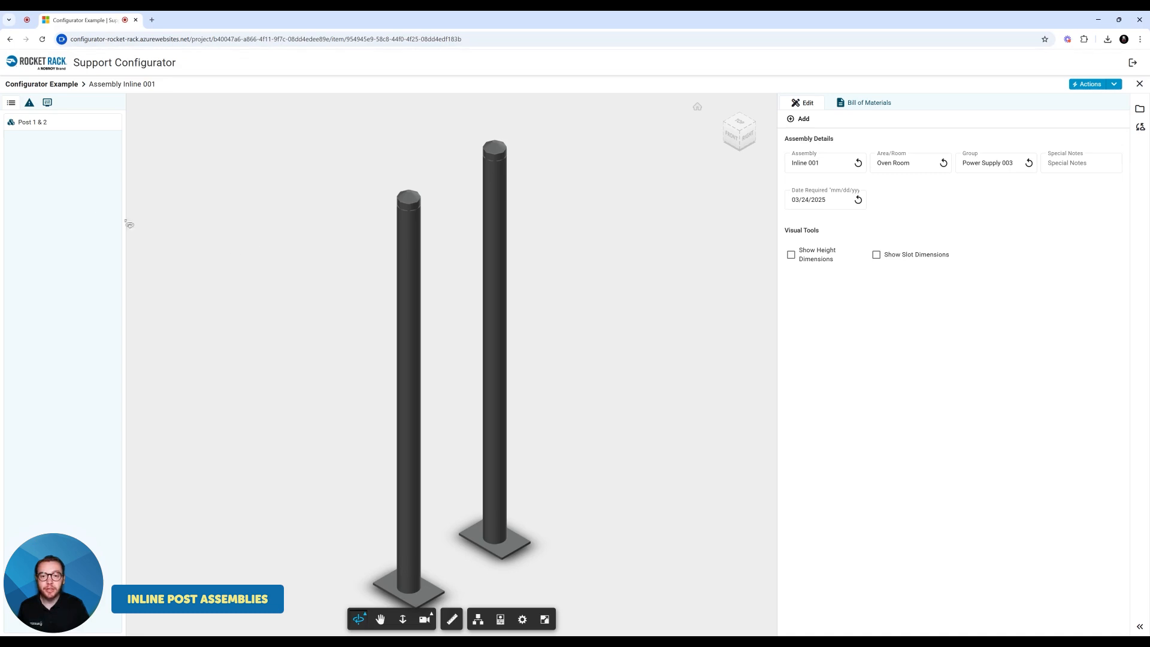
Add an RR Flat Asm rack to the Post 1 & 2 section of the inline assembly.
{"action": "left_click", "coordinate": [33, 123]}
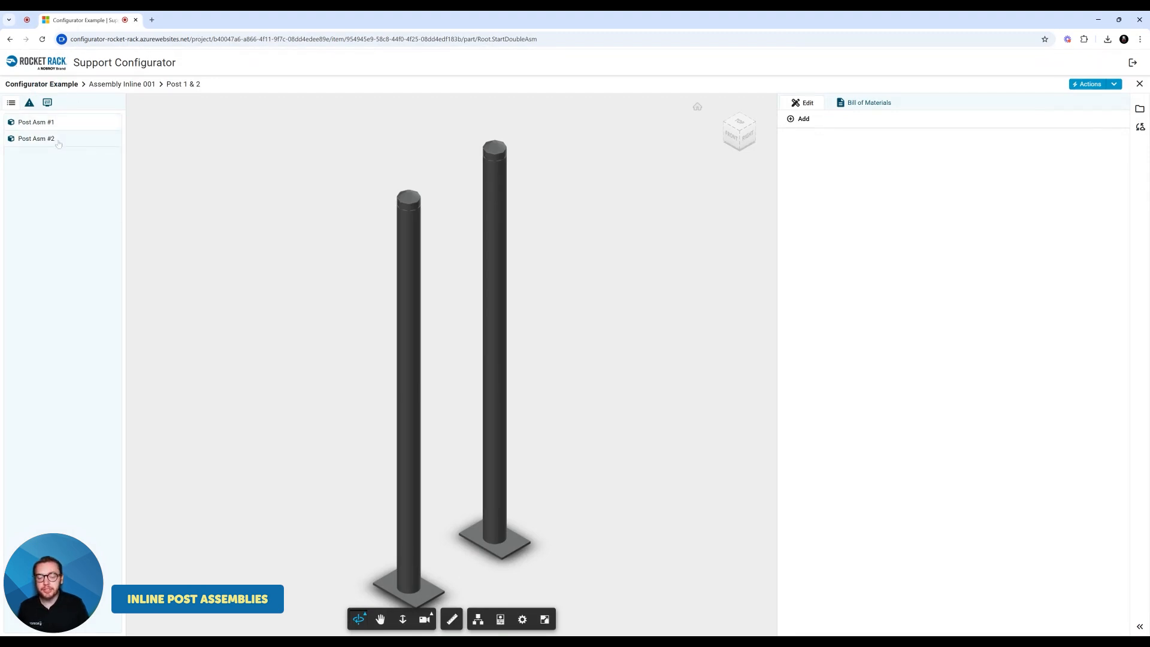
{"action": "left_click", "coordinate": [801, 119]}
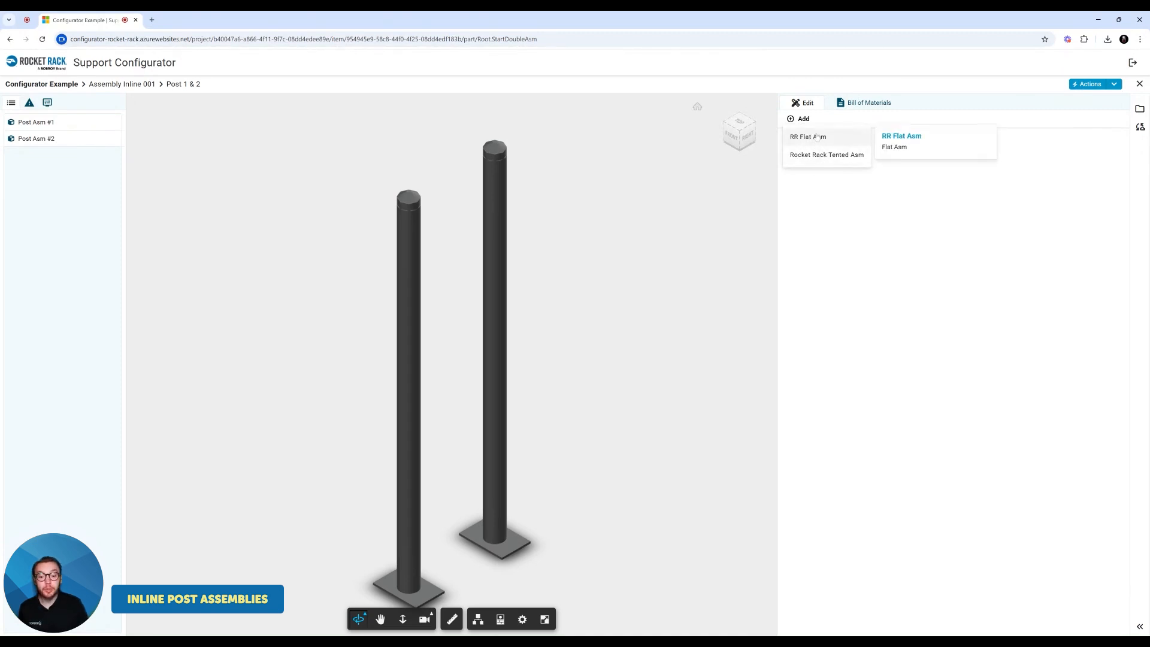
{"action": "left_click", "coordinate": [815, 138]}
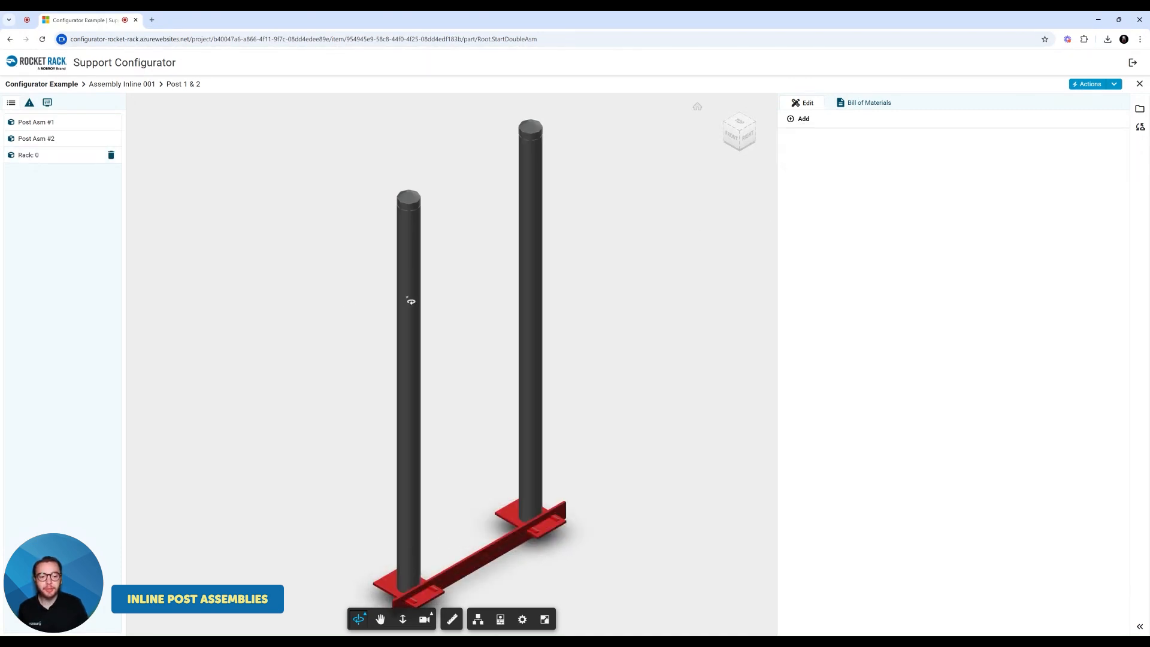
Set the new rack on Post 1 & 2 to length 18 and elevation 20, keeping the Slot Only Flat Rack type.
{"action": "left_click", "coordinate": [40, 159]}
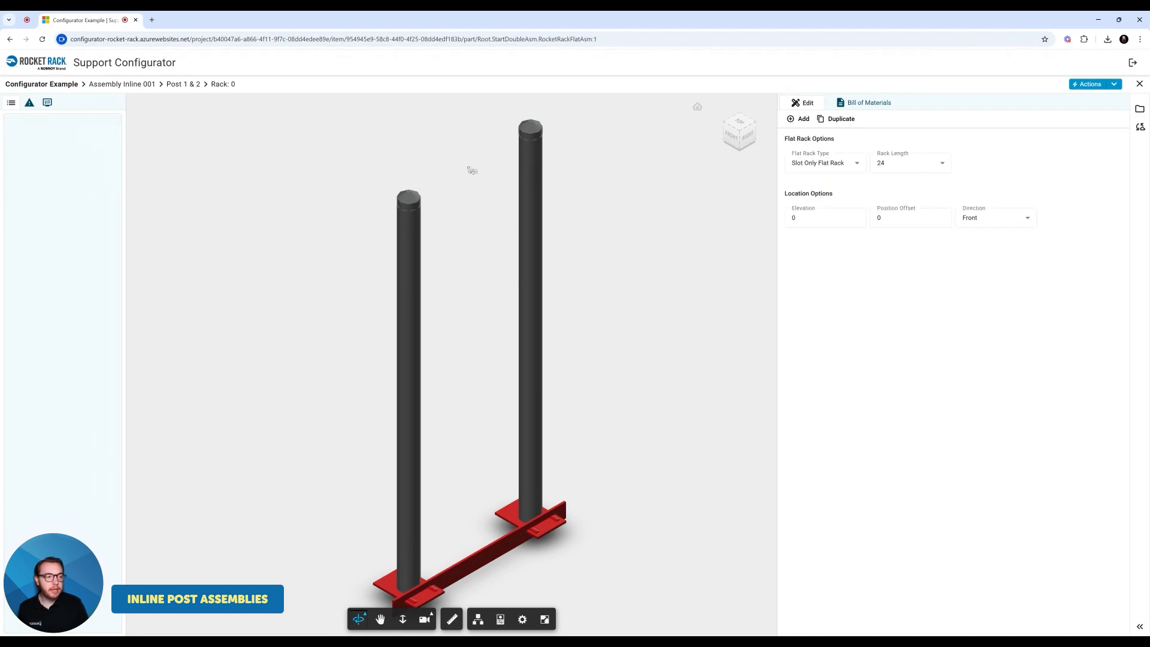
{"action": "left_click", "coordinate": [897, 169]}
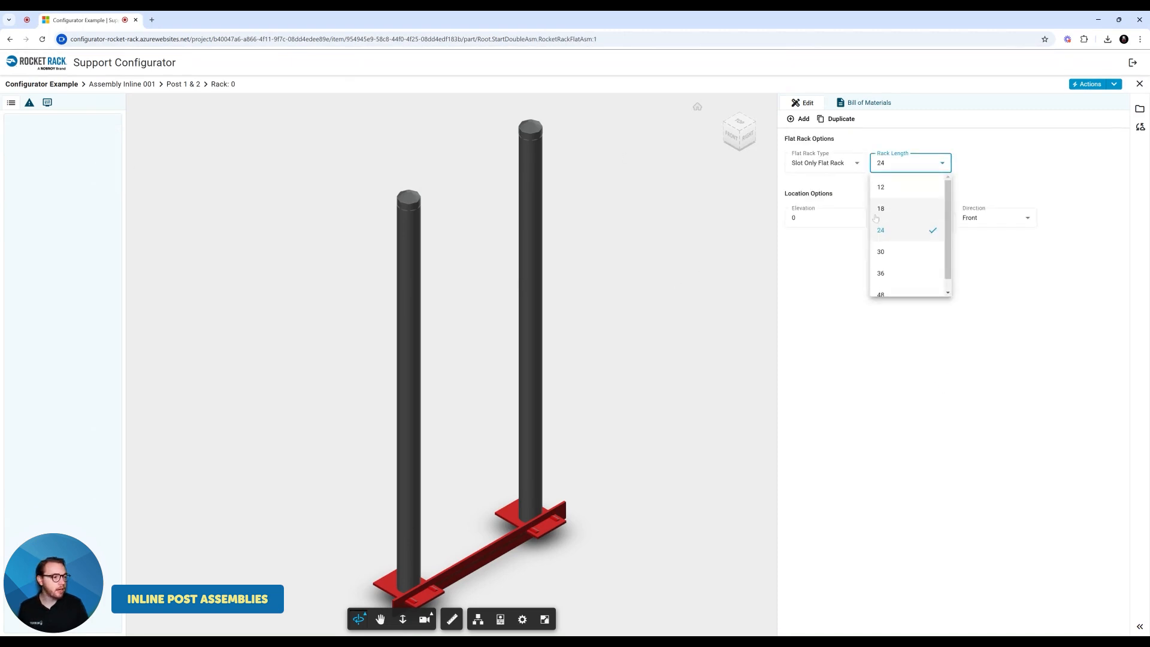
{"action": "left_click", "coordinate": [893, 208]}
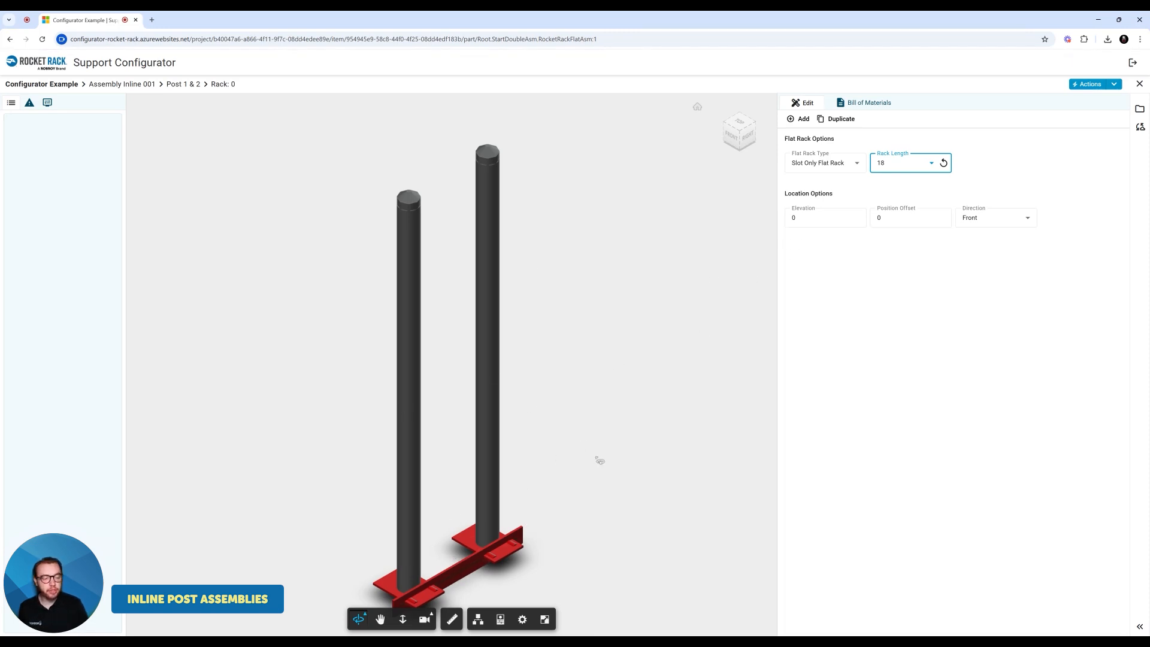
{"action": "left_click_drag", "start_coordinate": [804, 218], "coordinate": [773, 219]}
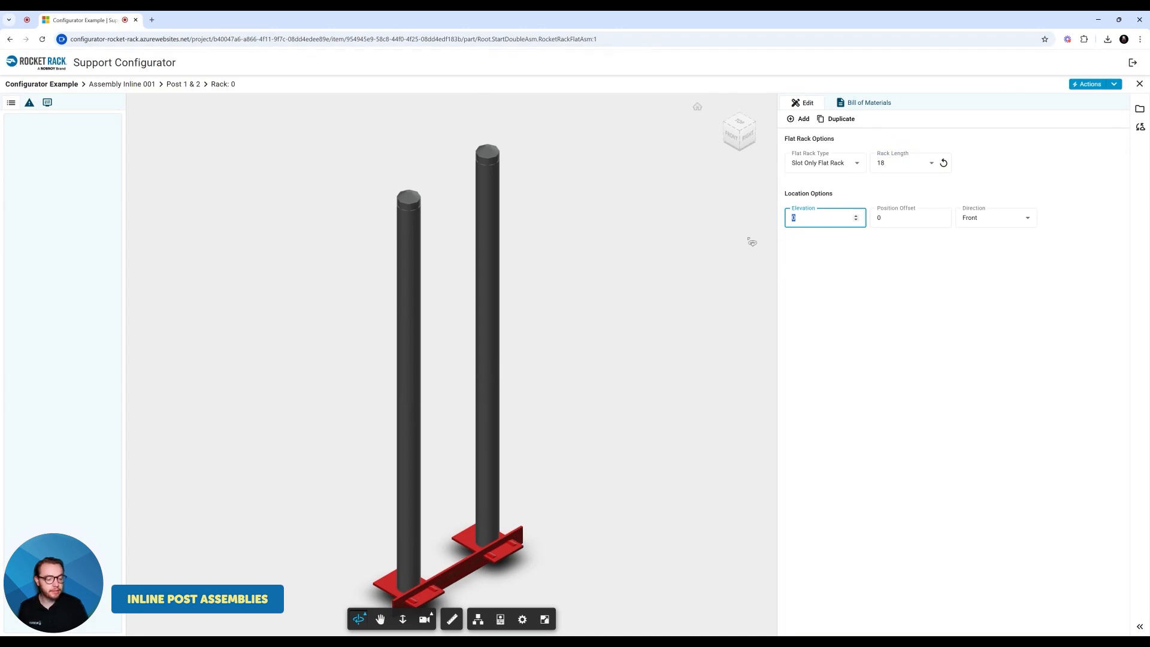
{"action": "type", "text": "20"}
{"action": "left_click", "coordinate": [916, 316]}
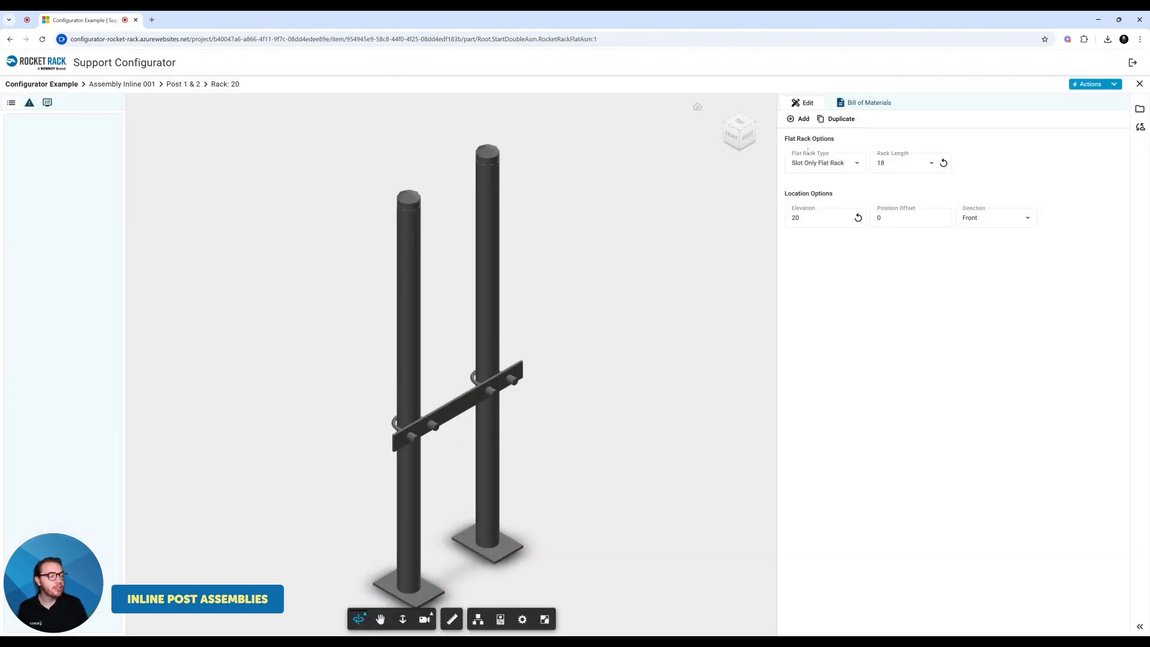
{"action": "left_click", "coordinate": [811, 164]}
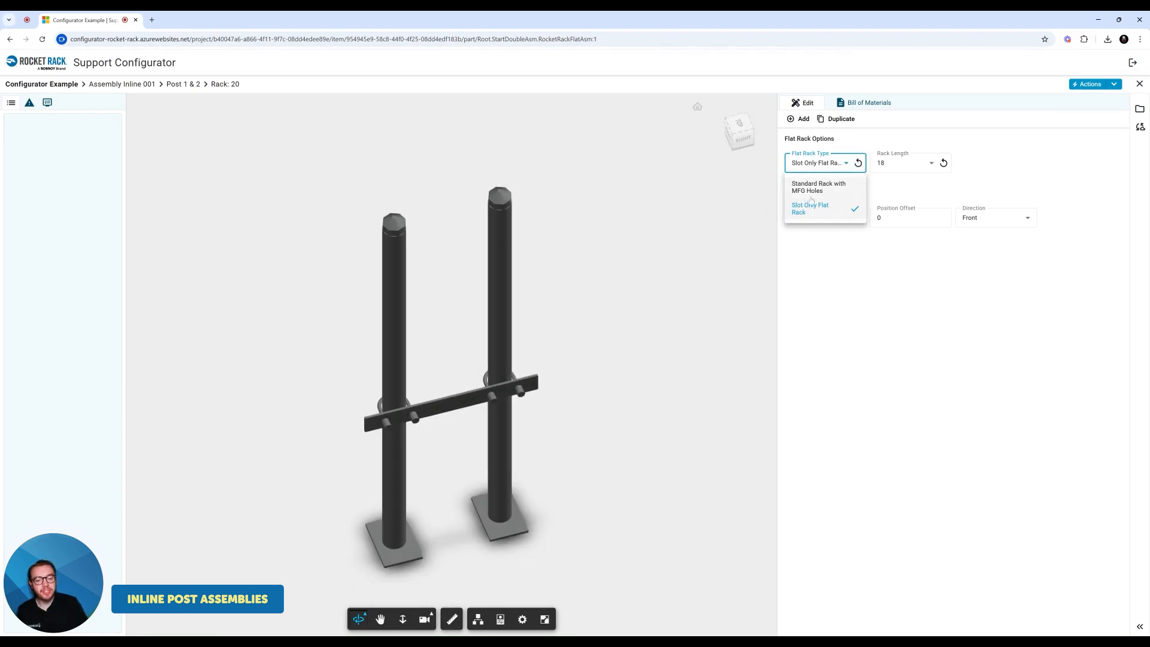
{"action": "left_click", "coordinate": [833, 312]}
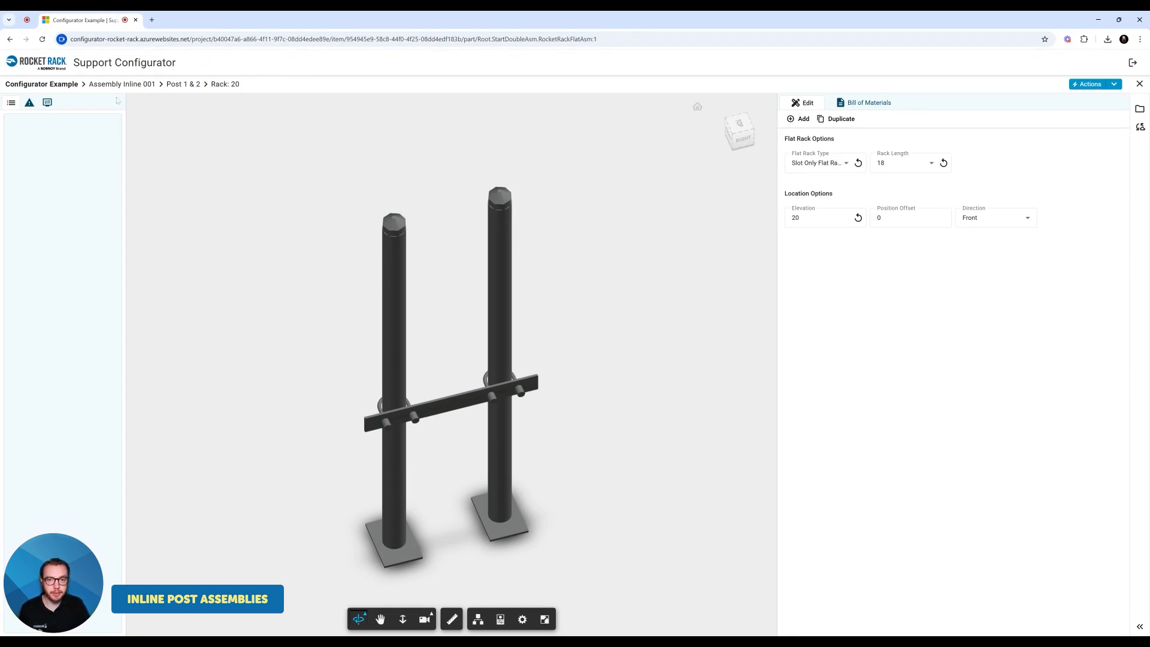
Return to the Inline 001 assembly level and add a third post with Double Post Mount.
{"action": "left_click", "coordinate": [111, 84]}
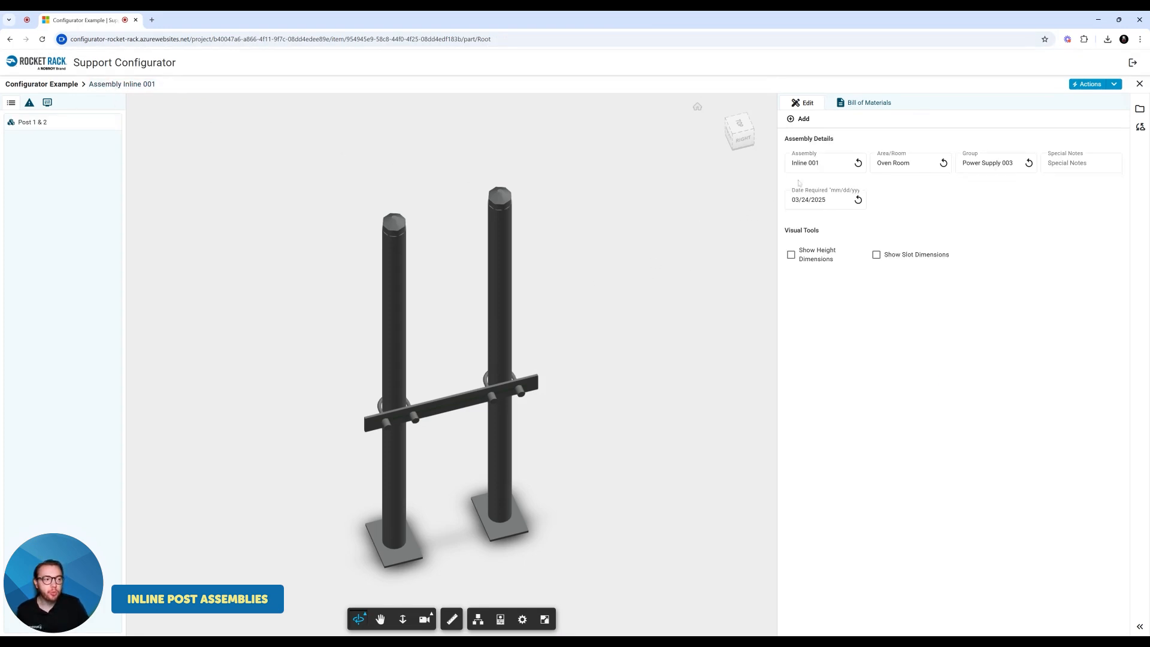
{"action": "left_click", "coordinate": [798, 119]}
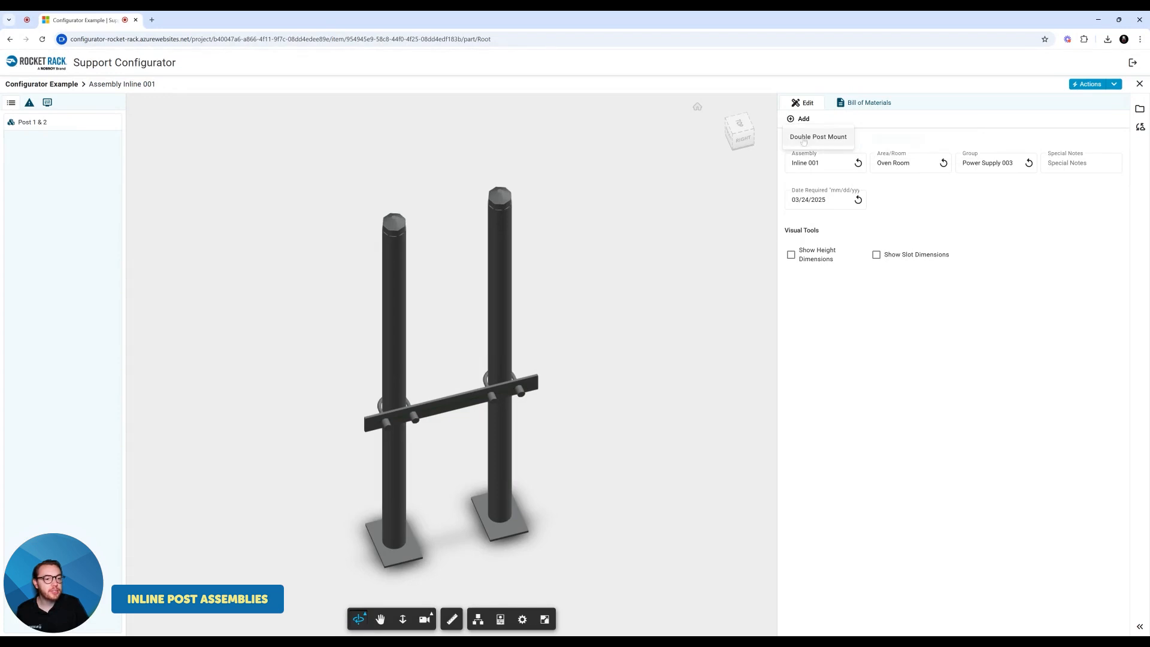
{"action": "left_click", "coordinate": [804, 139]}
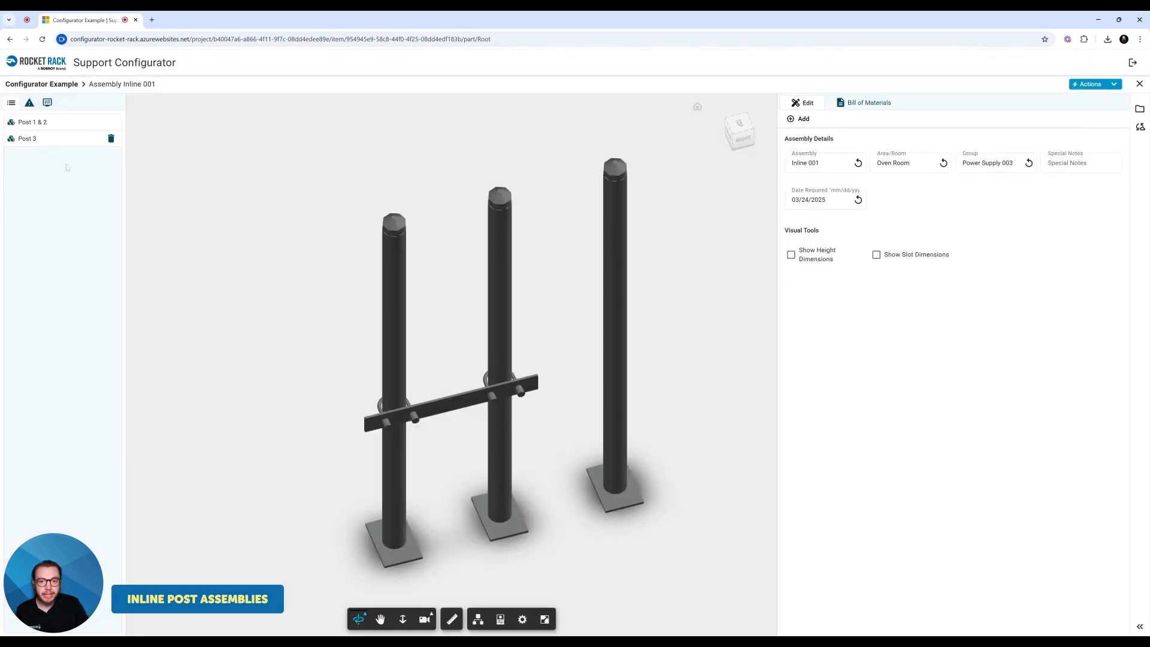
Add an RR Flat Asm rack to the Post 3 section.
{"action": "left_click", "coordinate": [38, 143]}
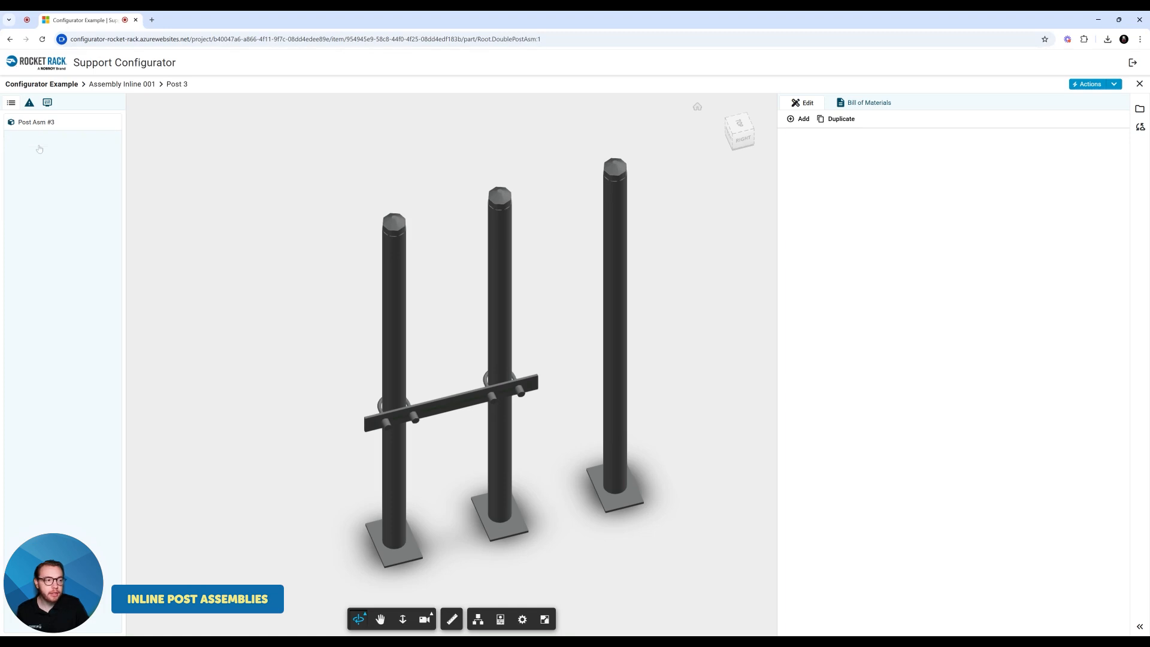
{"action": "left_click", "coordinate": [801, 119]}
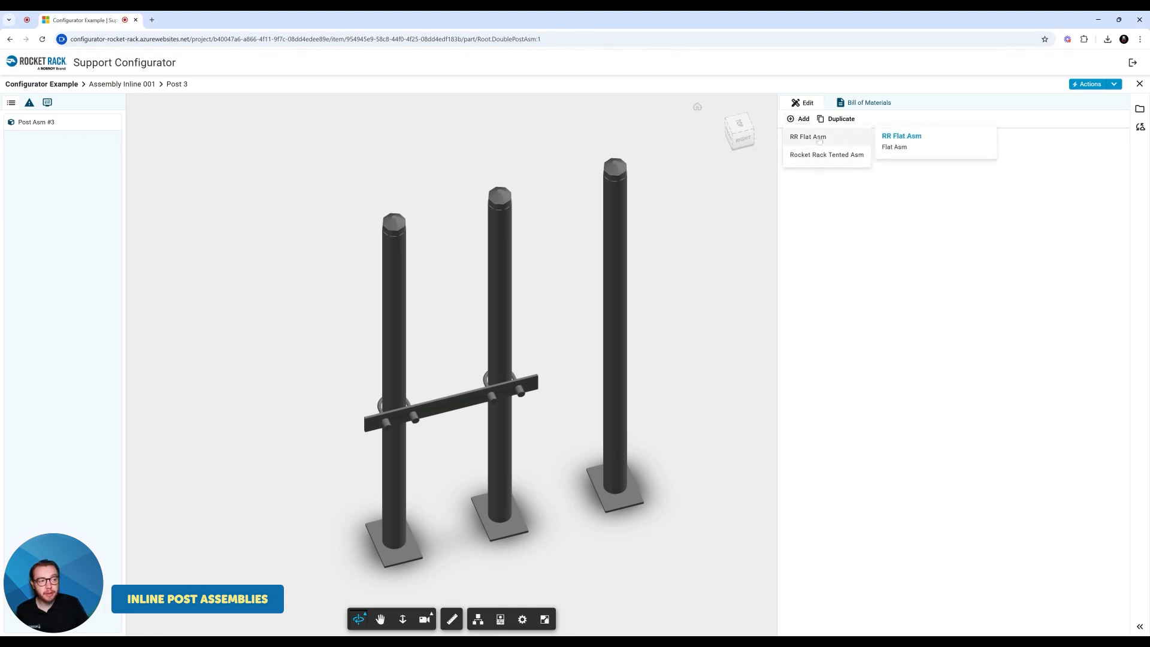
{"action": "mouse_move", "coordinate": [801, 163]}
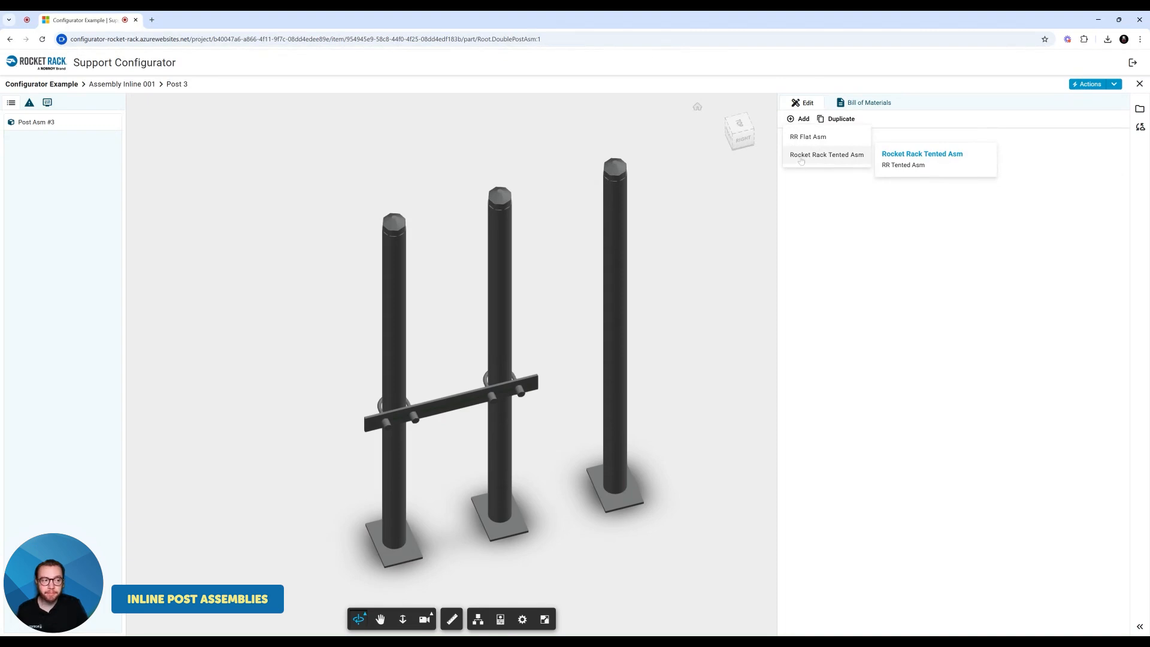
{"action": "left_click", "coordinate": [806, 137]}
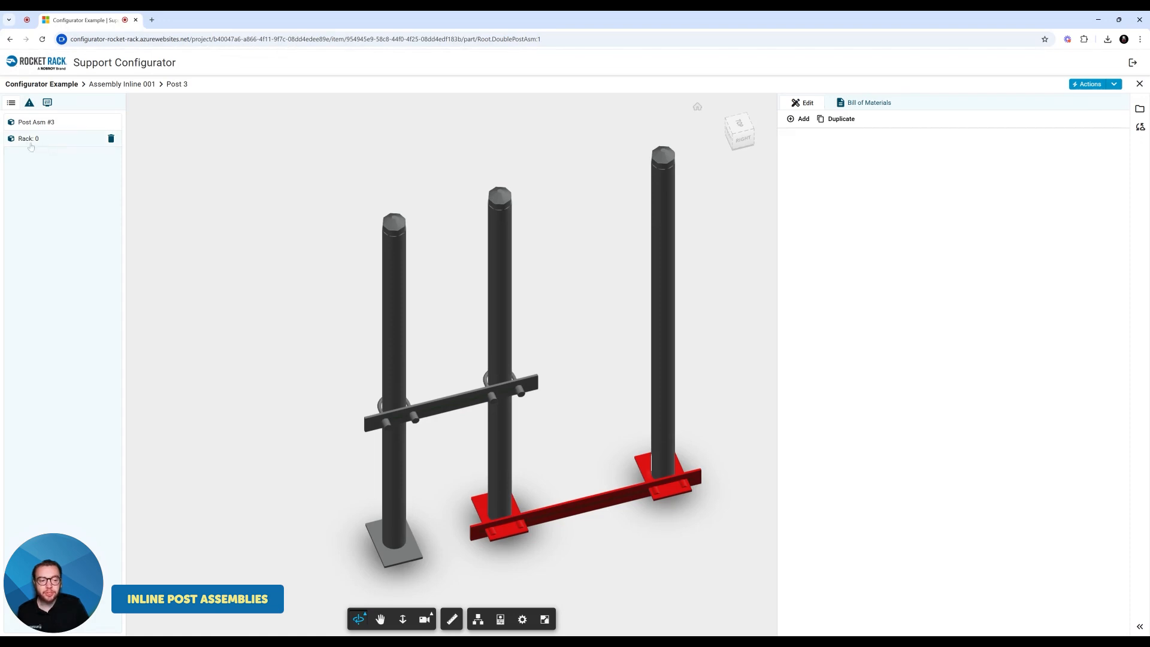
Set the elevation of the Post 3 rack to 30.
{"action": "left_click", "coordinate": [37, 143]}
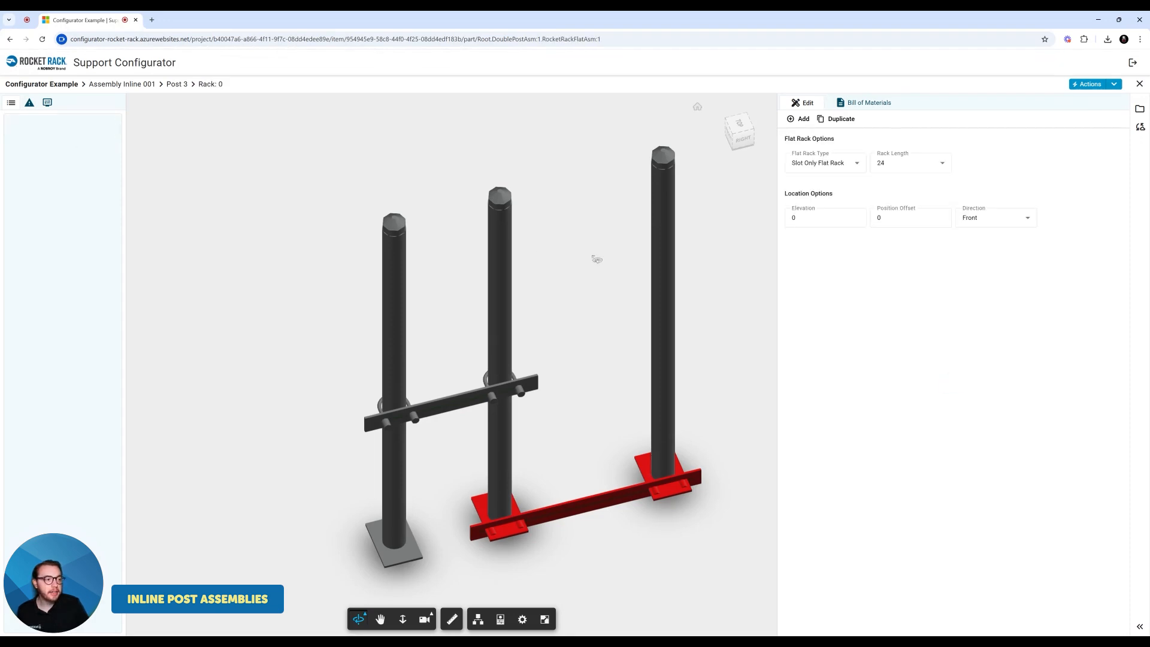
{"action": "left_click", "coordinate": [803, 218]}
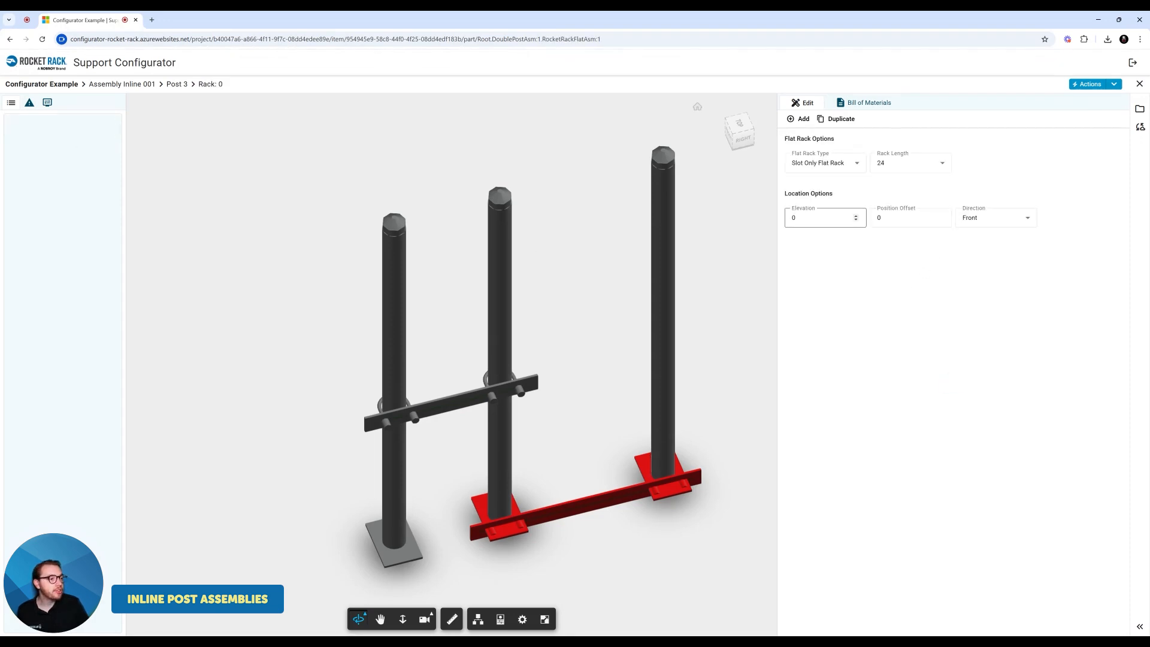
{"action": "double_click", "coordinate": [793, 217]}
{"action": "type", "text": "3"}
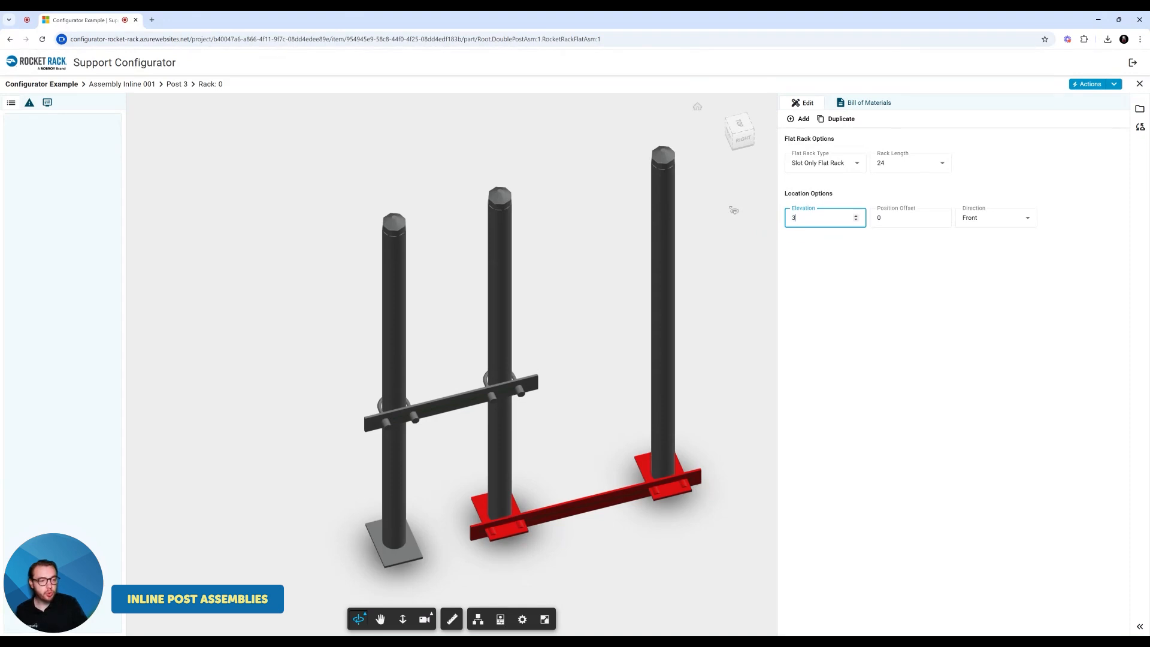
{"action": "type", "text": "0"}
{"action": "key", "text": "Return"}
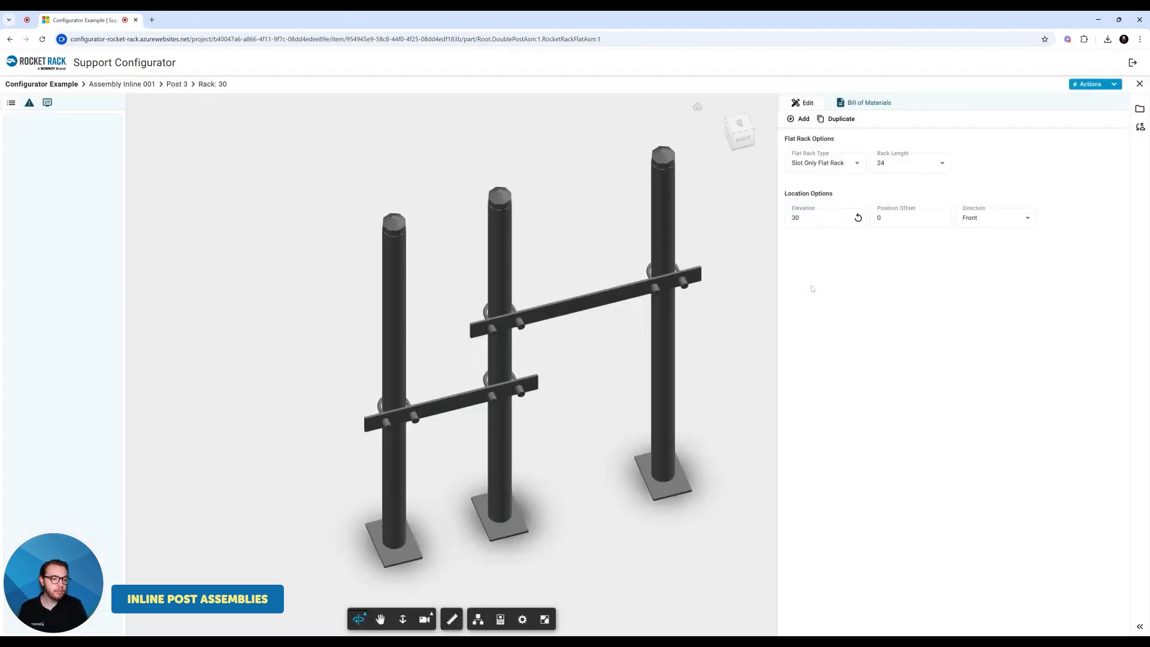
Set the Post 3 rack length to 30 and bring all three posts fully into view.
{"action": "left_click_drag", "start_coordinate": [709, 411], "coordinate": [732, 380]}
{"action": "left_click", "coordinate": [883, 163]}
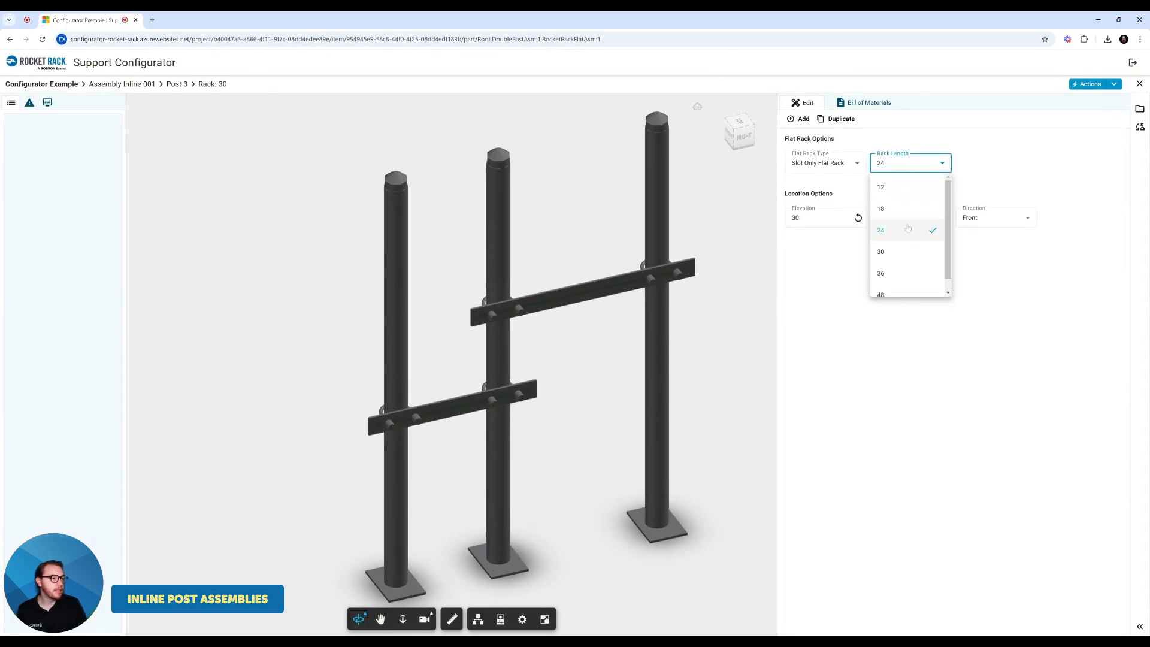
{"action": "left_click", "coordinate": [900, 254]}
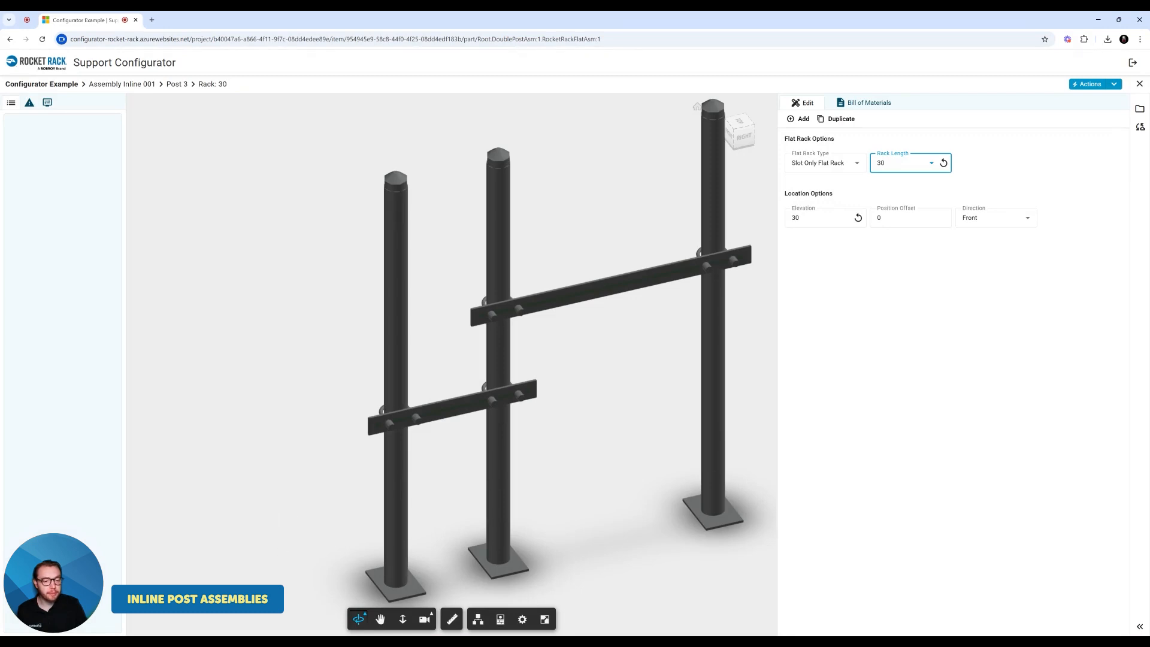
{"action": "left_click", "coordinate": [380, 619]}
{"action": "left_click_drag", "start_coordinate": [258, 512], "coordinate": [159, 483]}
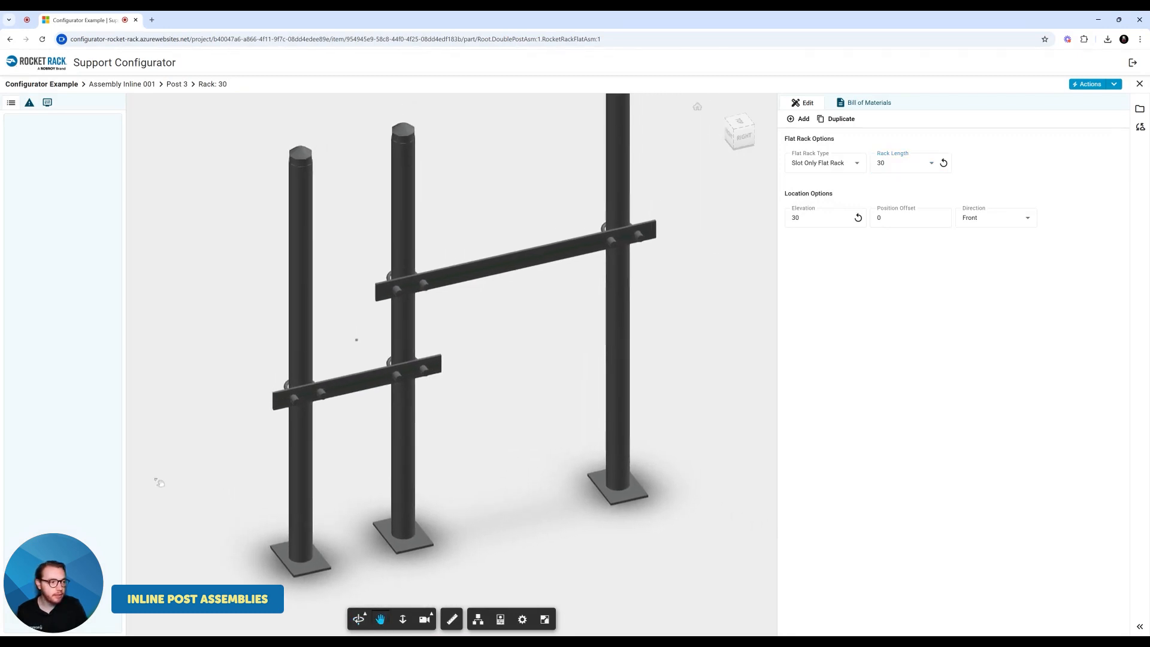
{"action": "left_click_drag", "start_coordinate": [198, 378], "coordinate": [195, 416]}
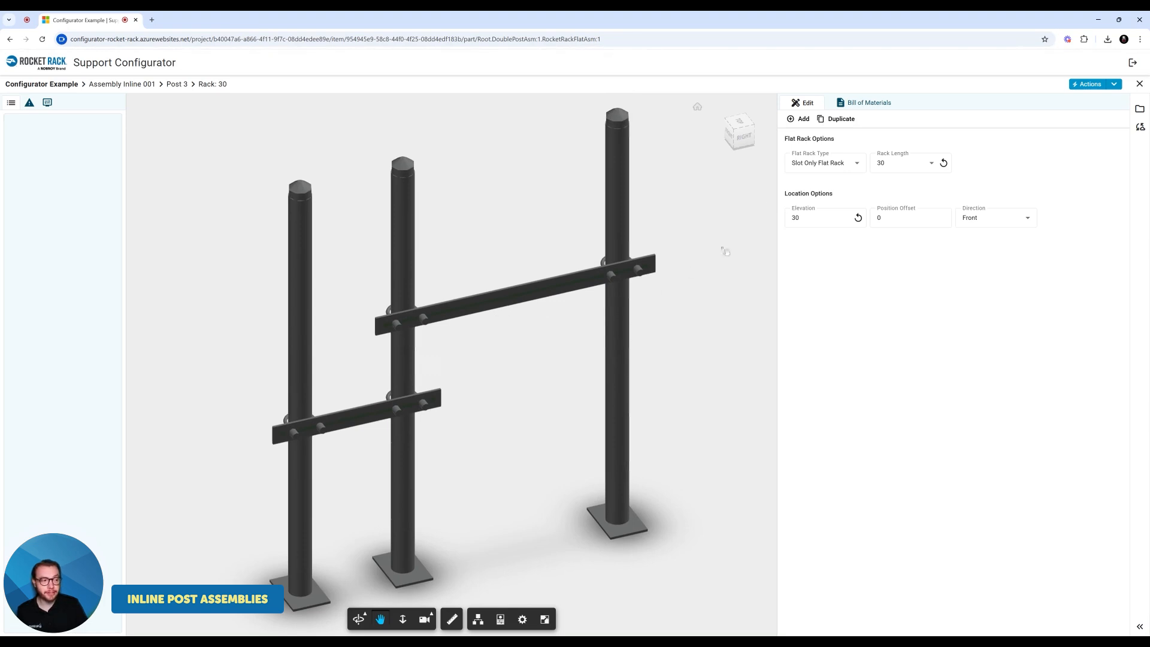
Add a U Bolt to the Post 3 rack and set its diameter to 2.
{"action": "left_click", "coordinate": [800, 120]}
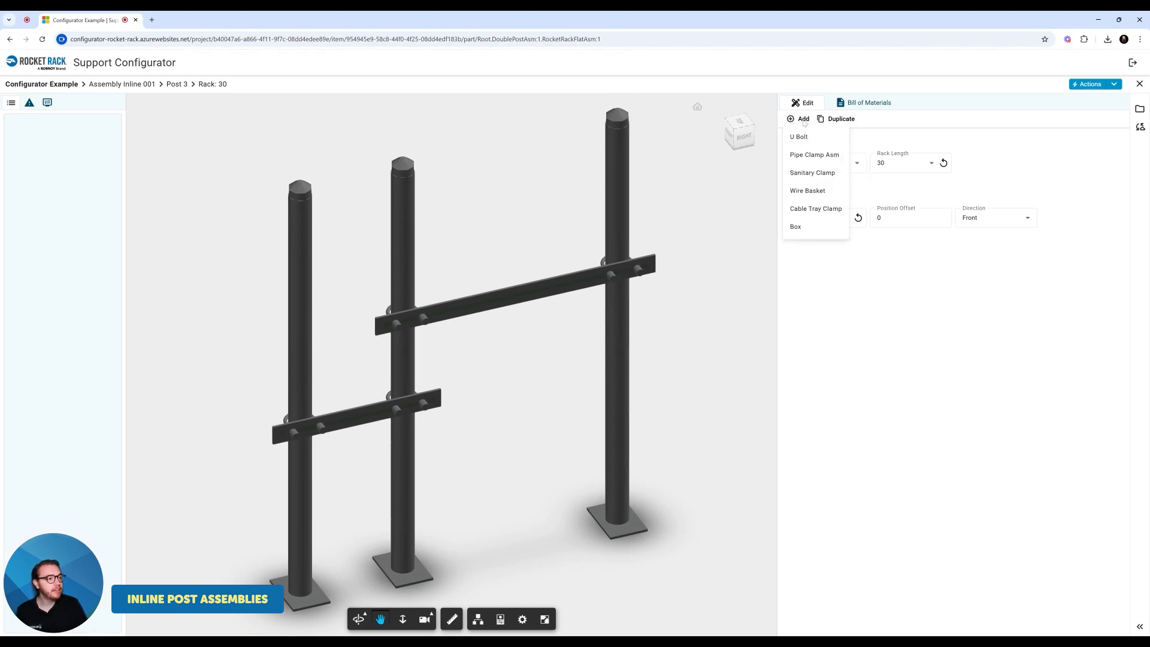
{"action": "left_click", "coordinate": [814, 141]}
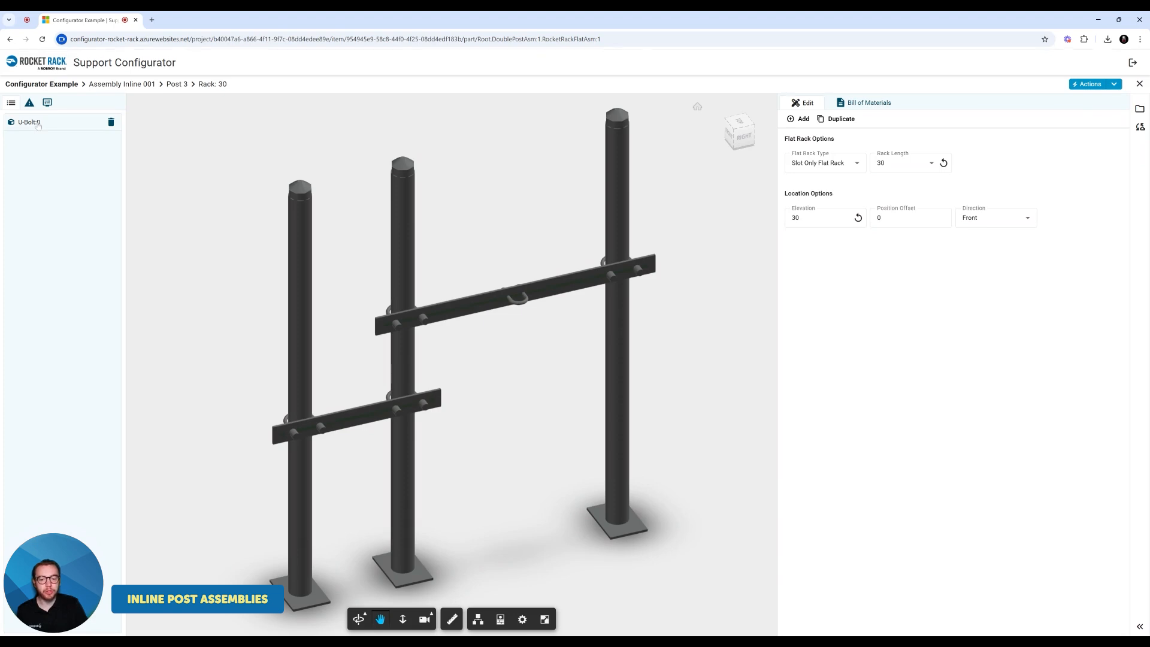
{"action": "left_click", "coordinate": [29, 122]}
{"action": "left_click", "coordinate": [825, 148]}
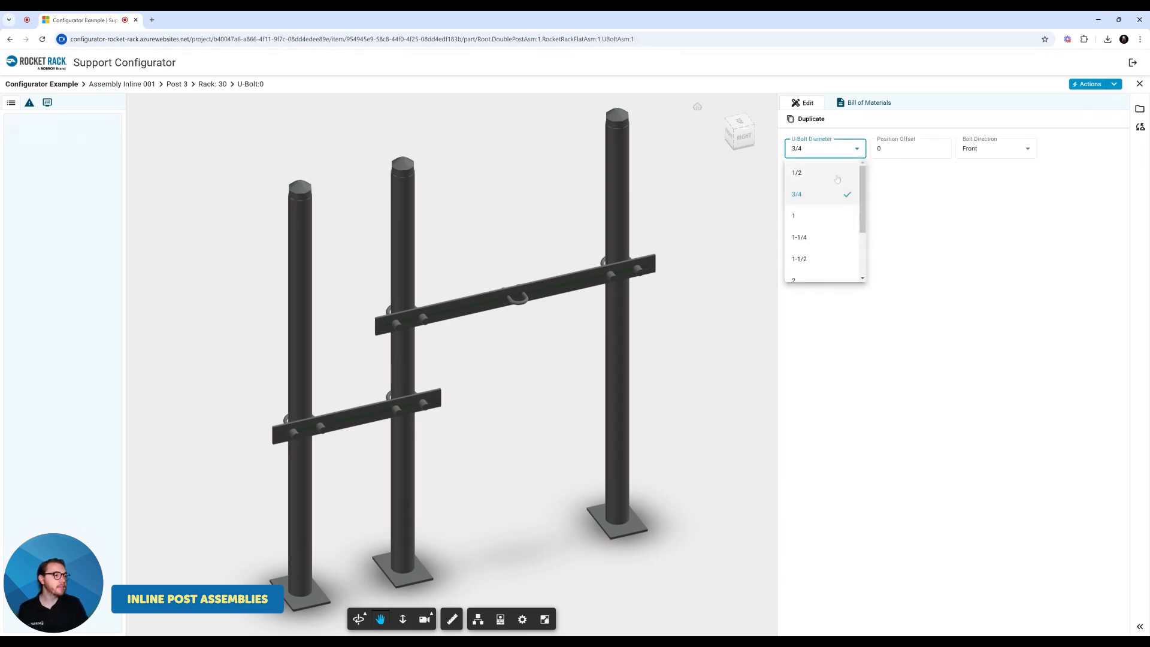
{"action": "scroll", "coordinate": [836, 236], "scroll_direction": "down", "scroll_amount": 2}
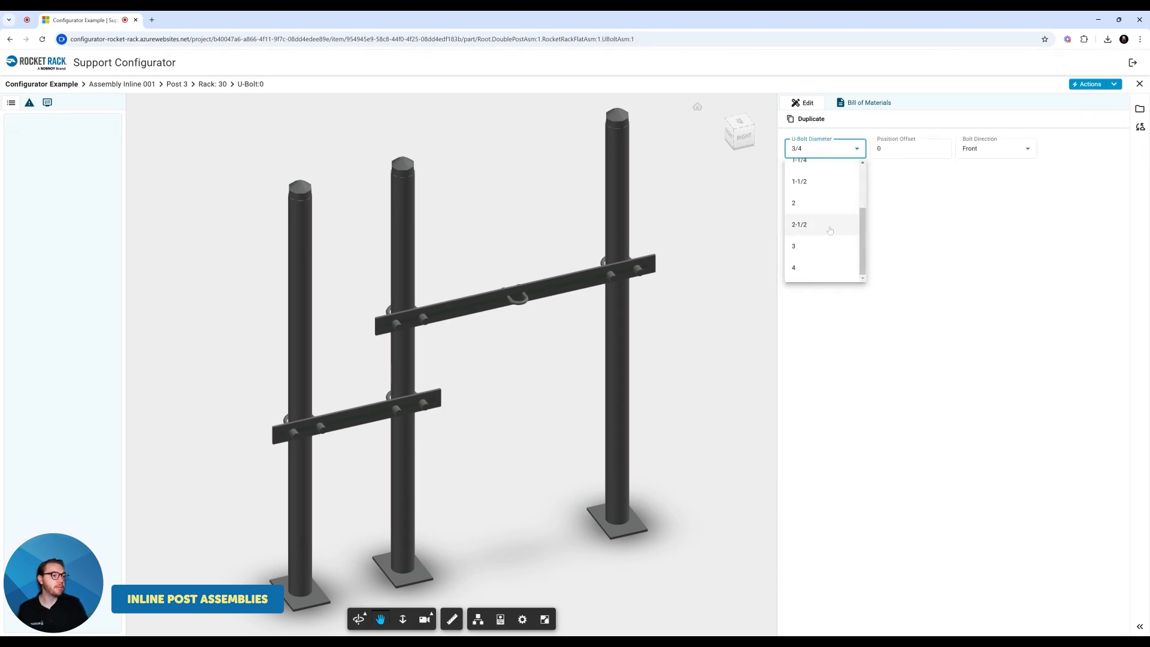
{"action": "left_click", "coordinate": [799, 204]}
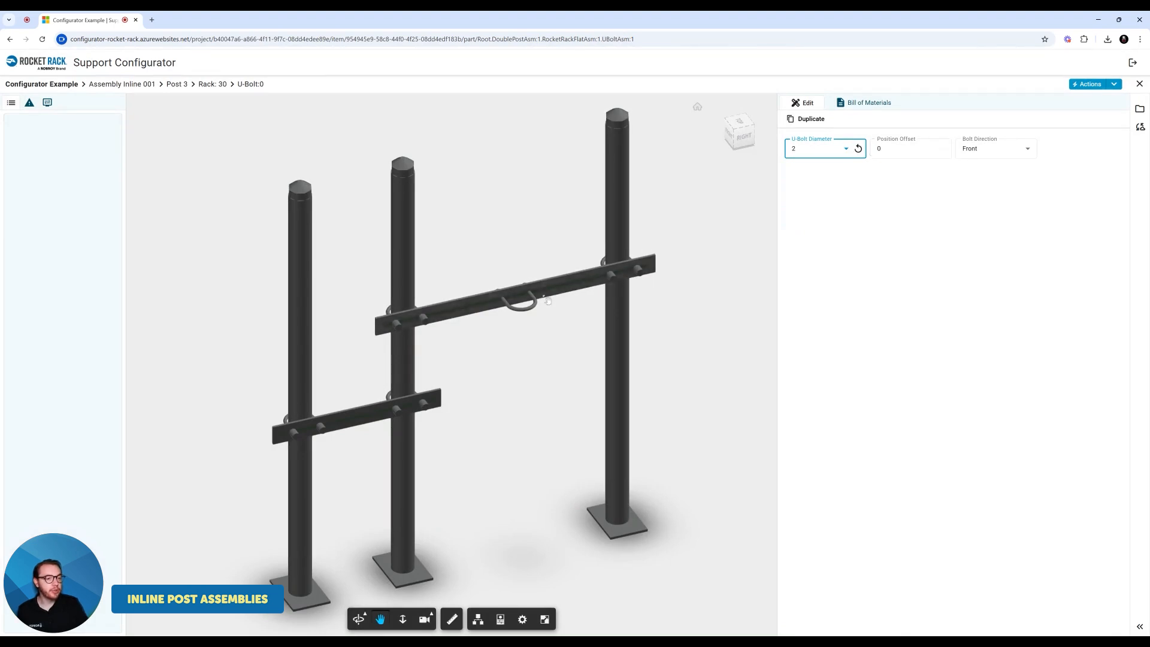
Duplicate the U-bolt on the Post 3 rack and set the copy's bolt direction to Back.
{"action": "left_click", "coordinate": [810, 120]}
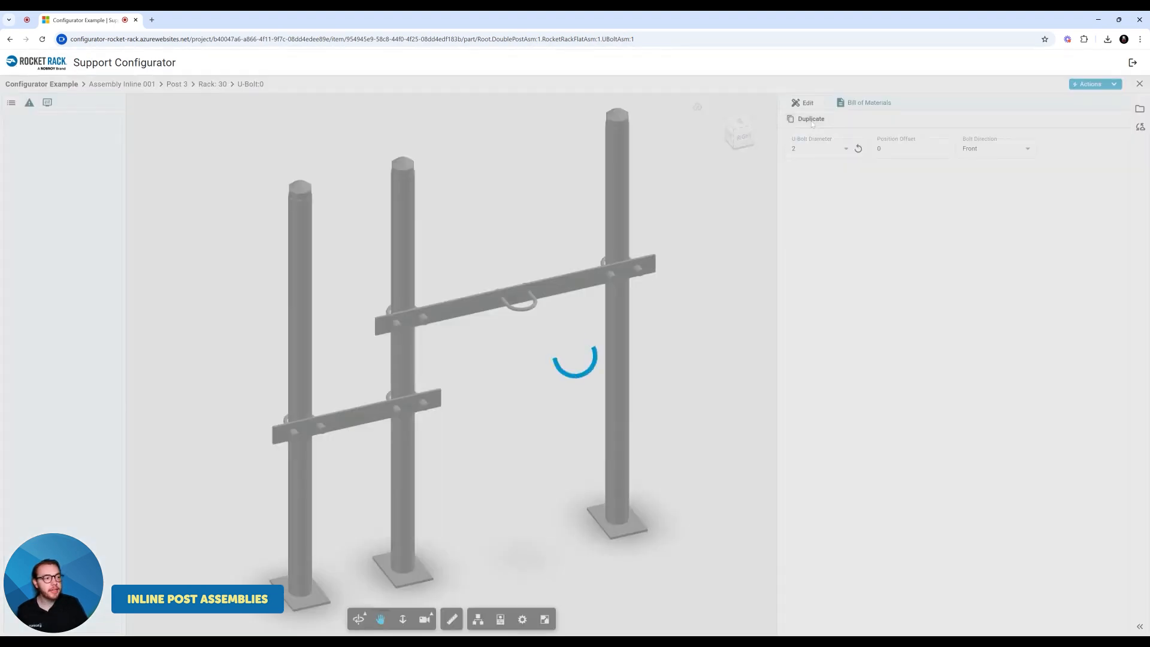
{"action": "left_click", "coordinate": [978, 150]}
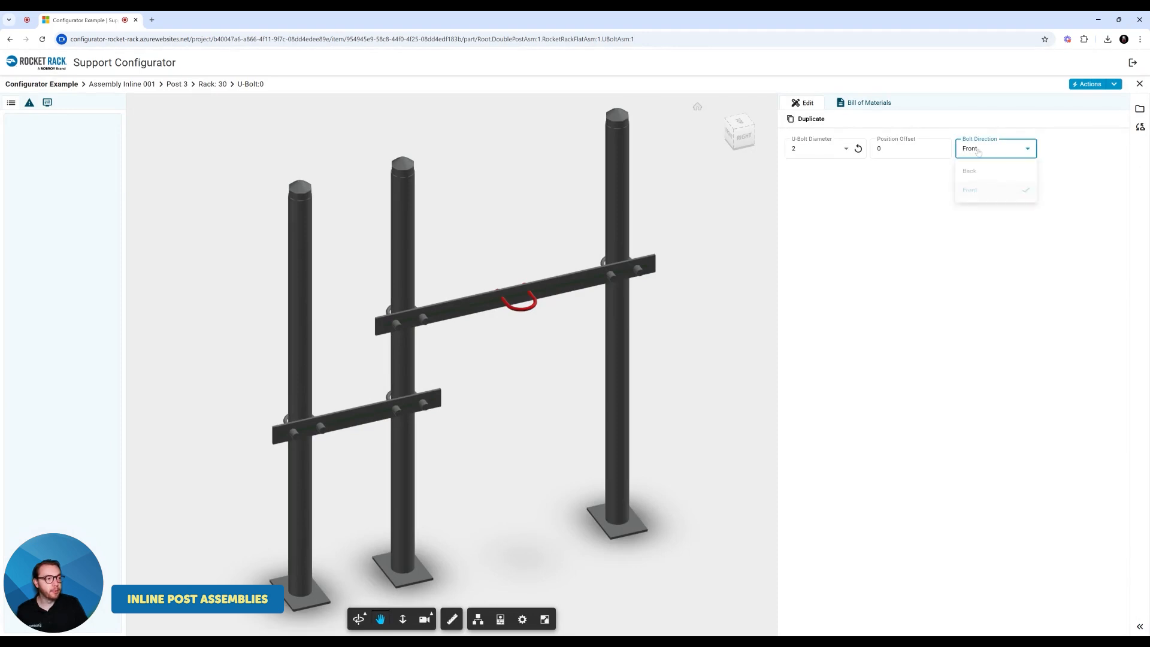
{"action": "left_click", "coordinate": [972, 170]}
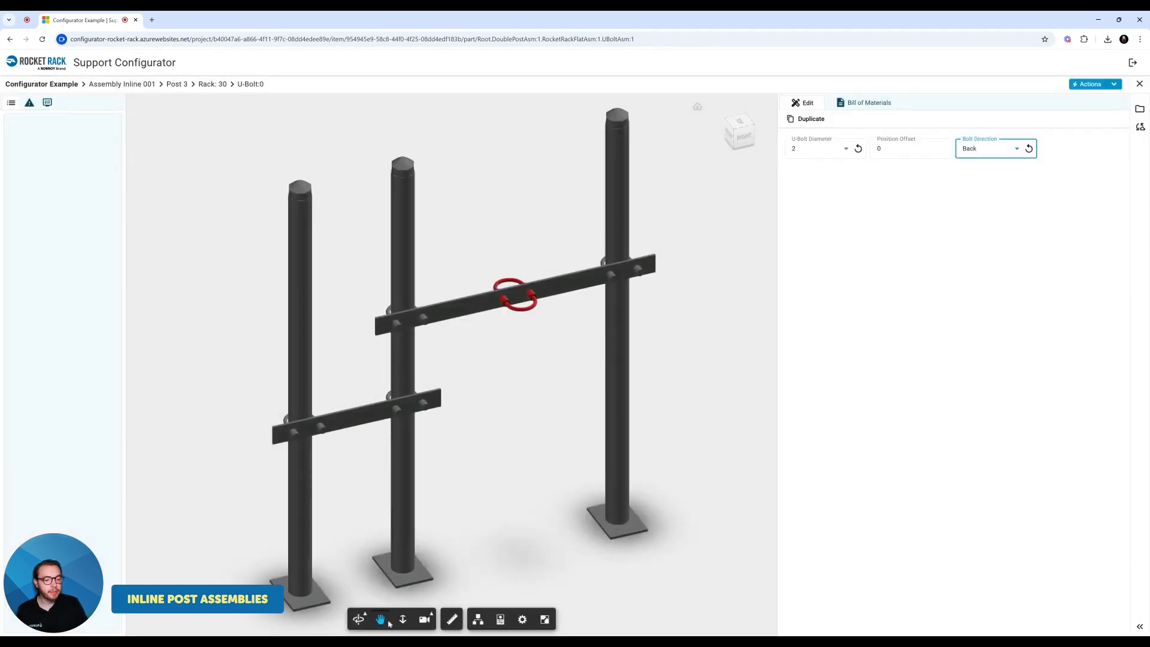
Set the position offset of the back-facing U-bolt to 5.
{"action": "left_click", "coordinate": [358, 618]}
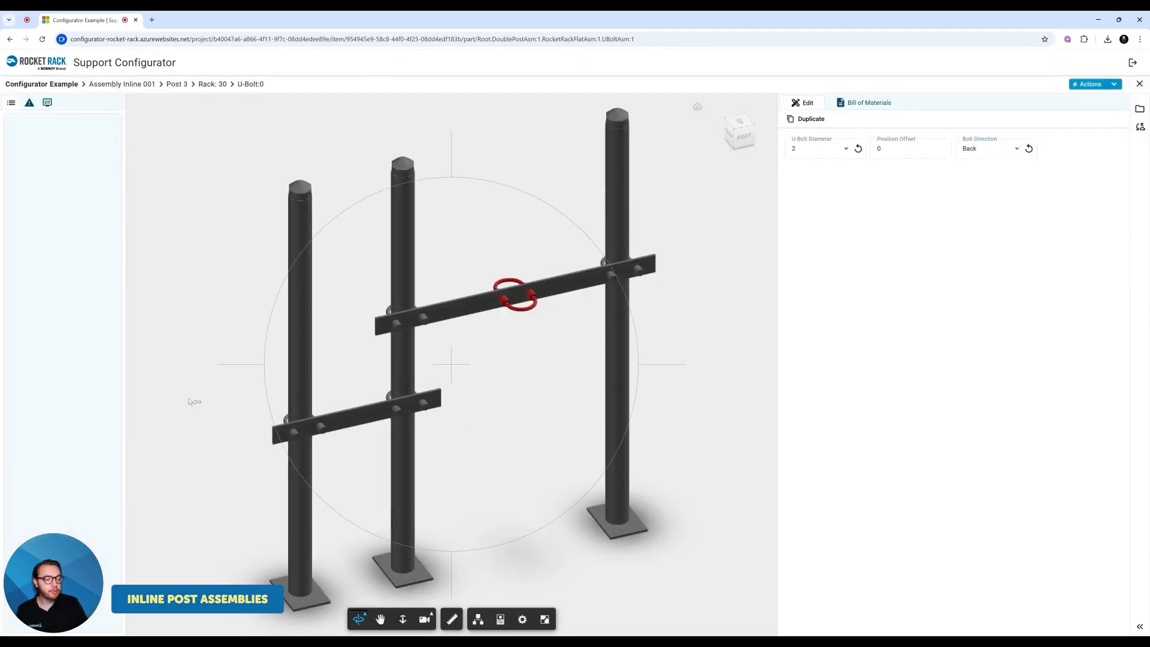
{"action": "left_click_drag", "start_coordinate": [190, 401], "coordinate": [222, 470]}
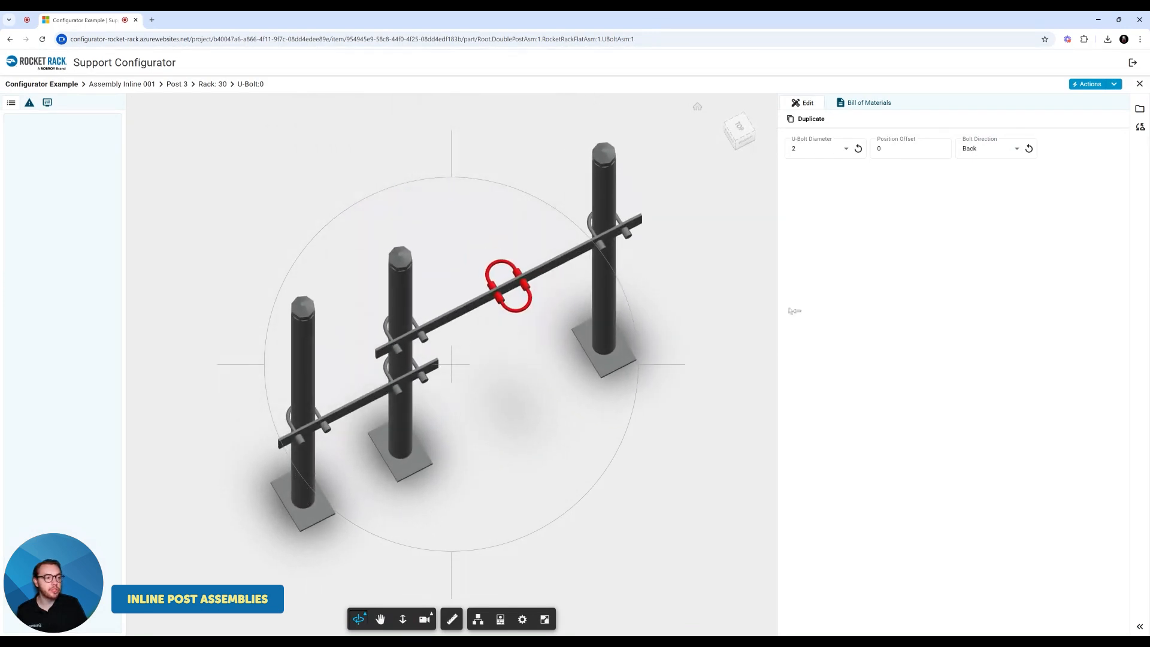
{"action": "double_click", "coordinate": [905, 150]}
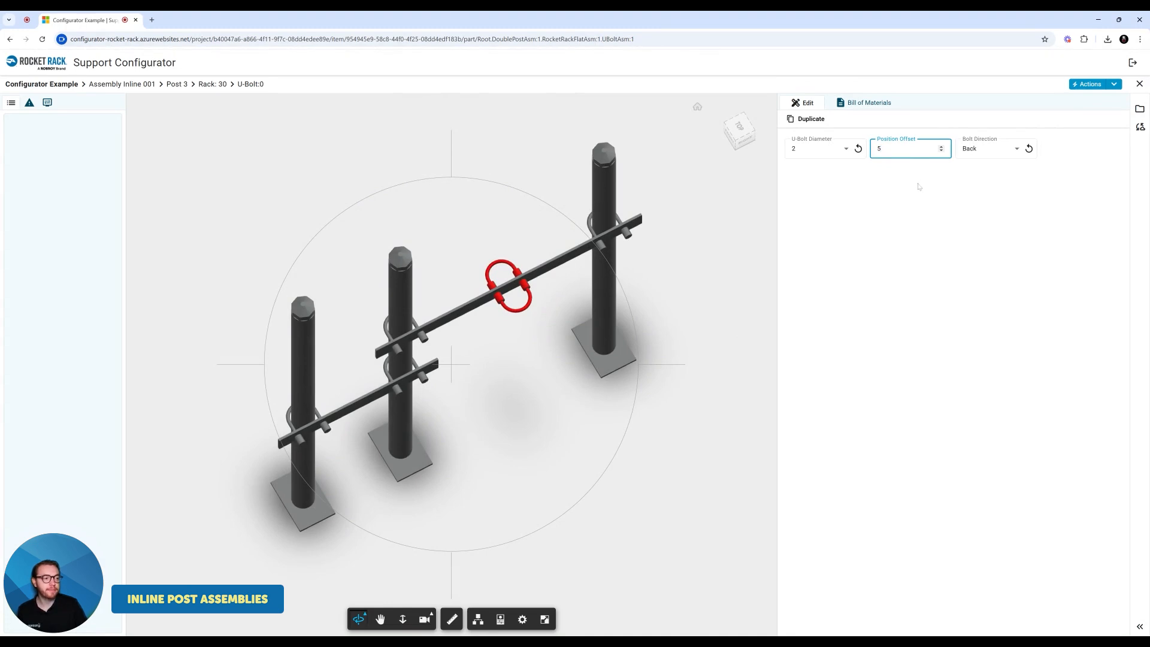
{"action": "left_click", "coordinate": [918, 186]}
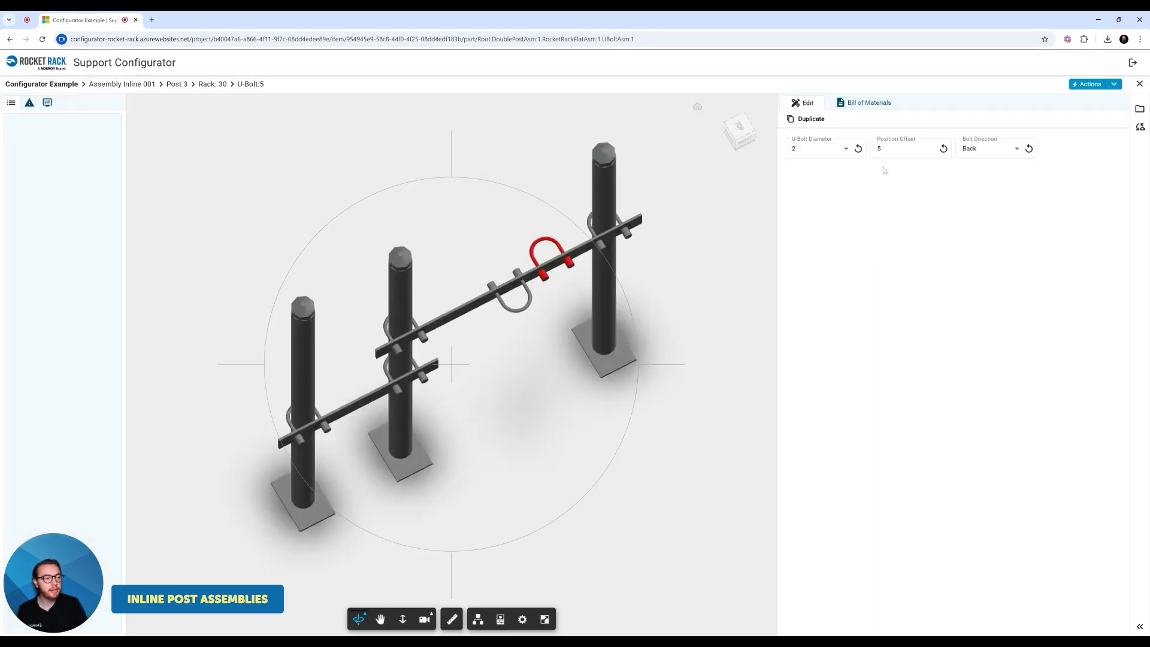
Duplicate the back-facing U-bolt and set the new copy's position offset to -5.
{"action": "double_click", "coordinate": [879, 149]}
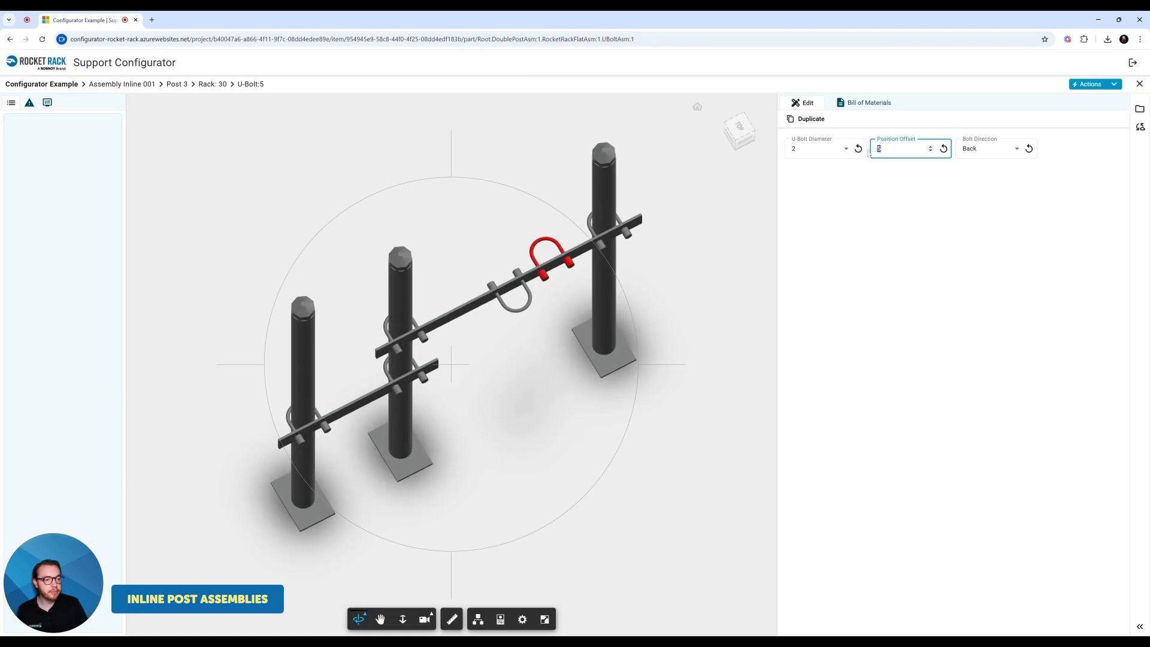
{"action": "left_click", "coordinate": [892, 204]}
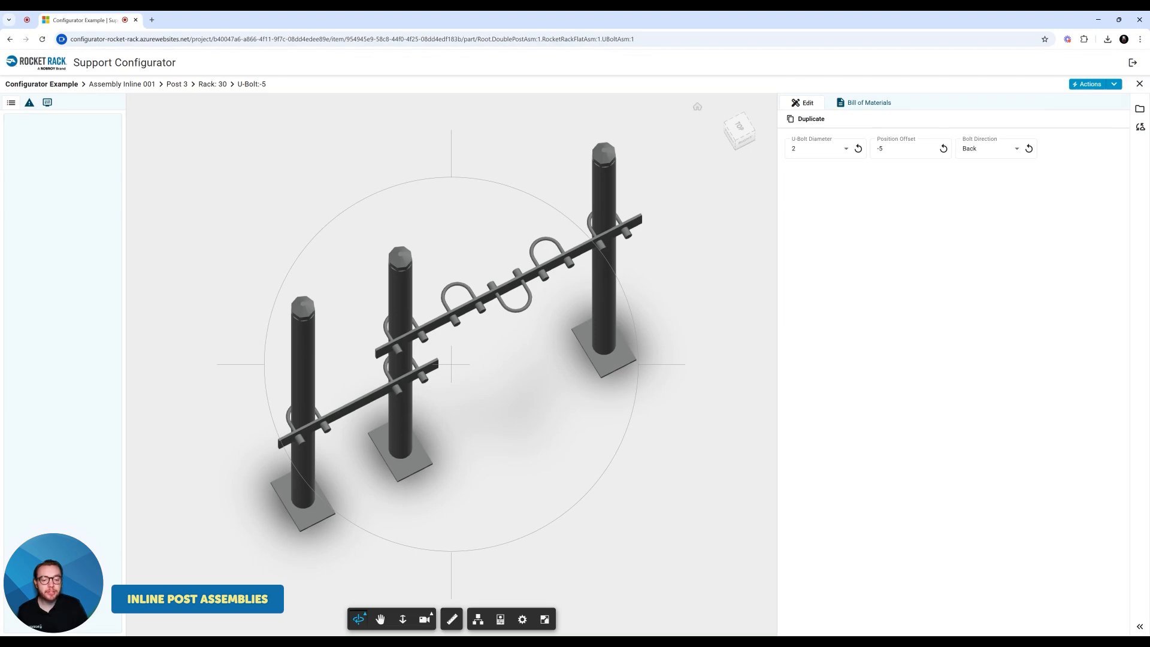
{"action": "left_click_drag", "start_coordinate": [179, 599], "coordinate": [148, 556]}
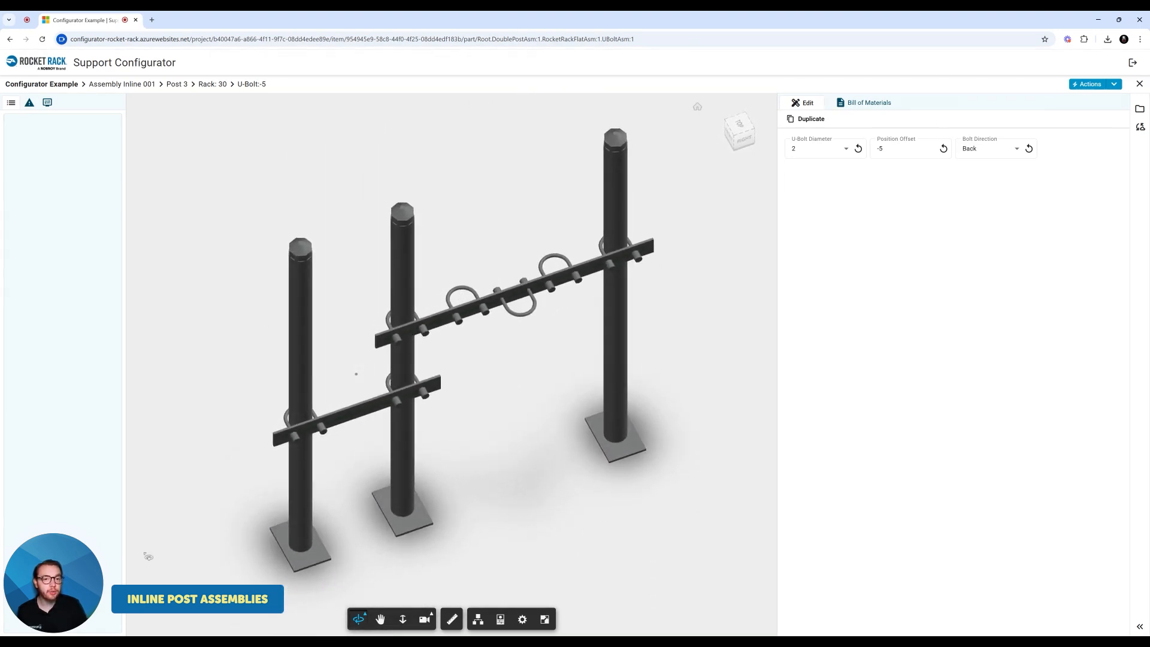
Duplicate the Post 3 rack with its U-bolts and set the copy's elevation to 8.
{"action": "left_click", "coordinate": [210, 85]}
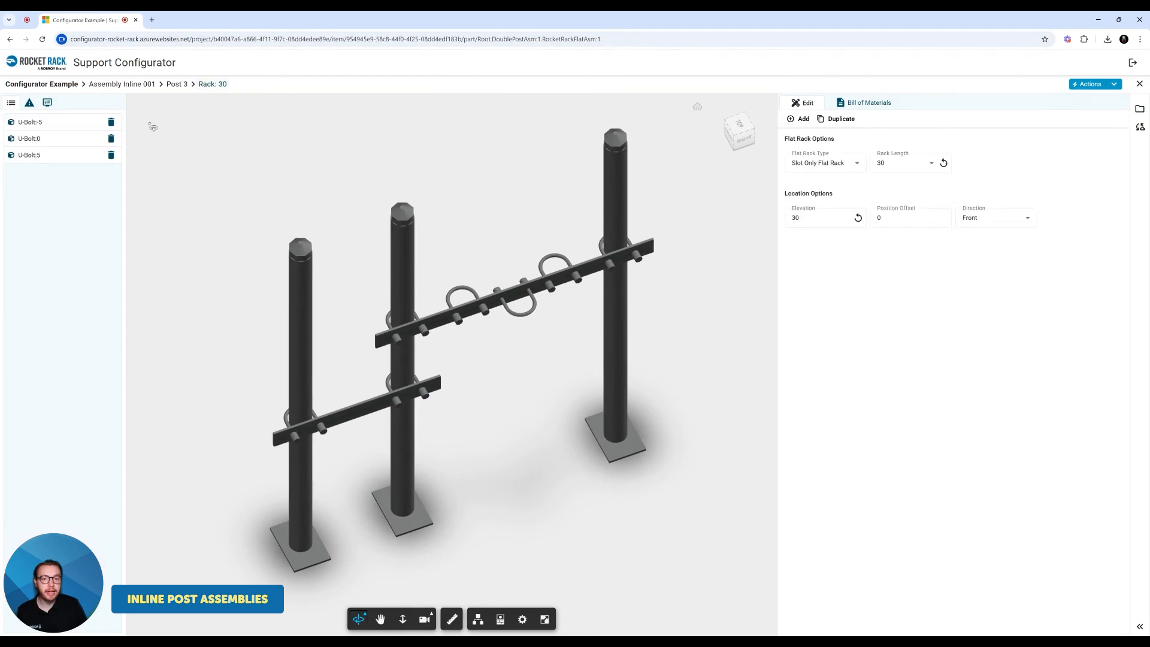
{"action": "left_click", "coordinate": [831, 122]}
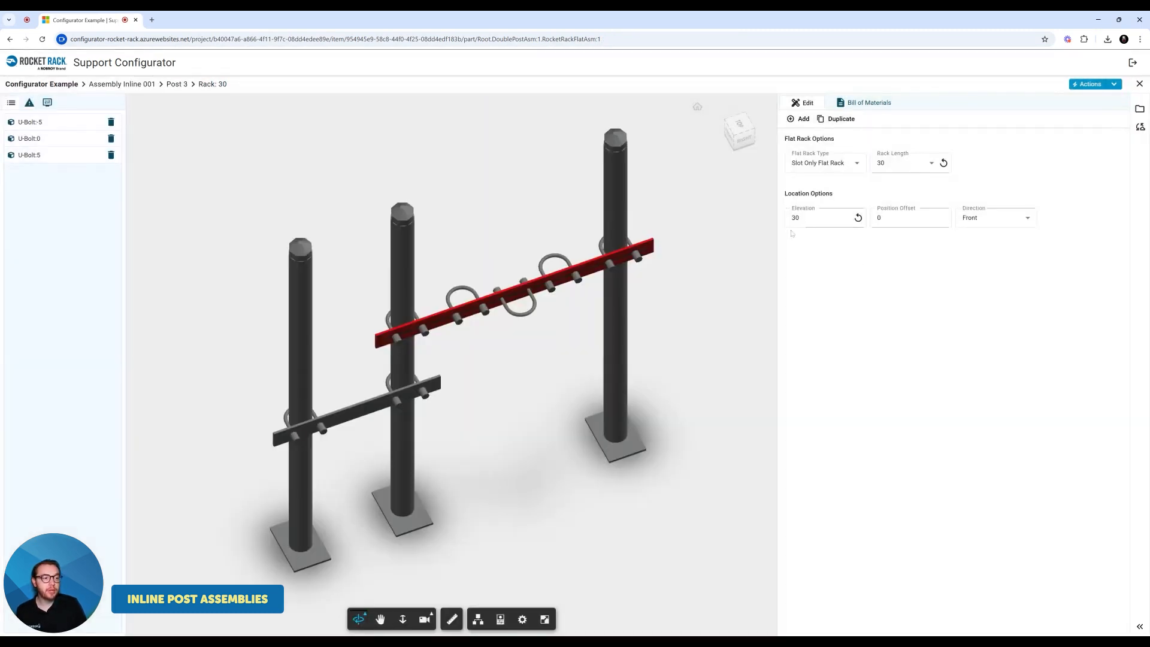
{"action": "left_click", "coordinate": [788, 225]}
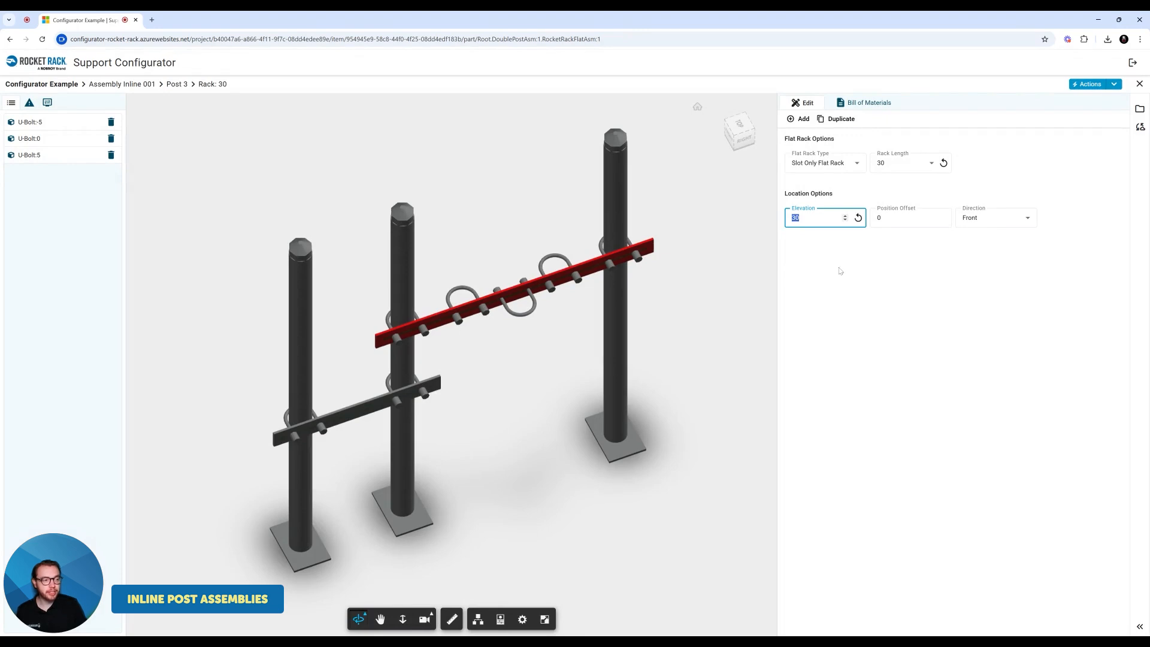
{"action": "left_click", "coordinate": [841, 270]}
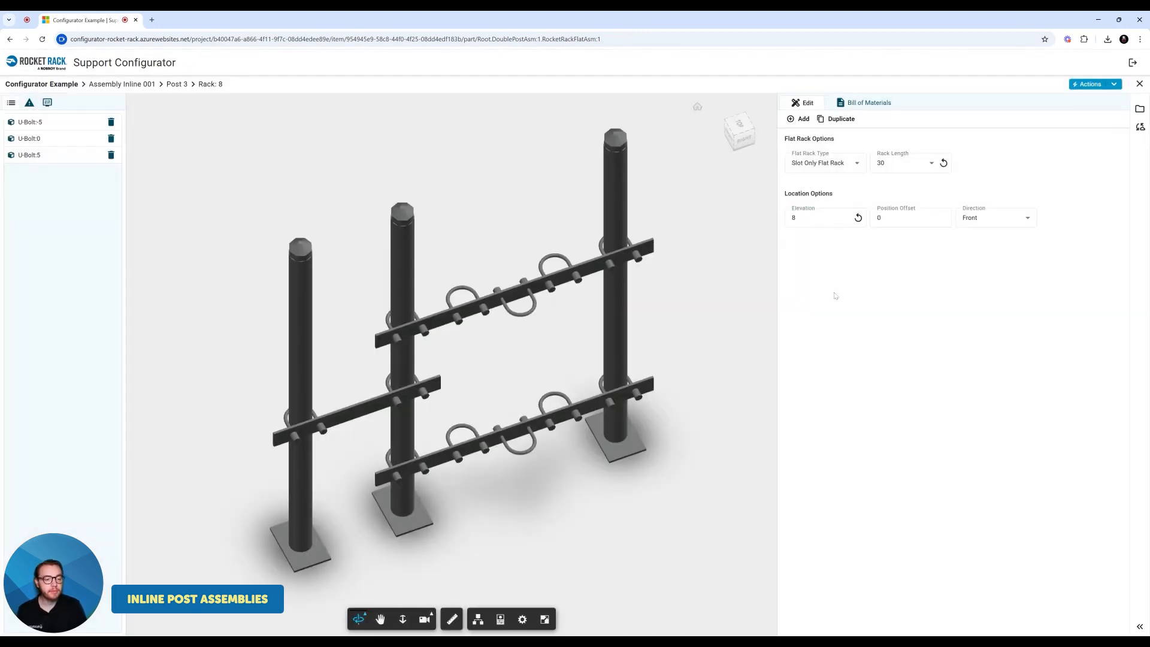
{"action": "left_click_drag", "start_coordinate": [688, 518], "coordinate": [624, 490]}
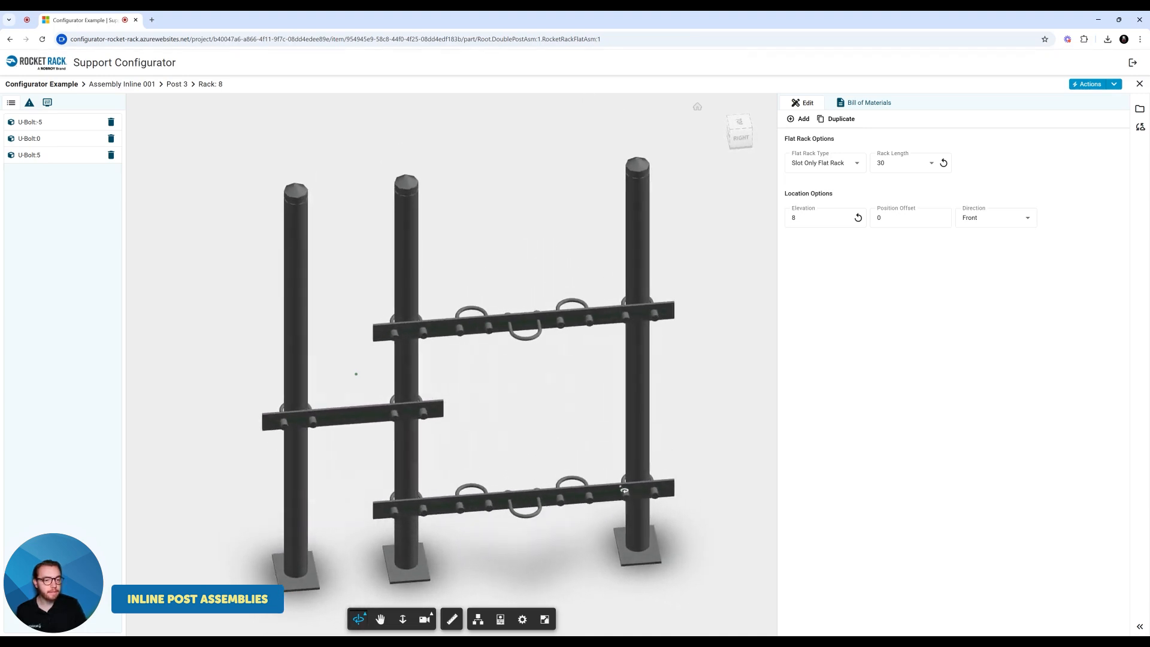
Add a Wire Basket to the existing rack in the Post 1 & 2 section.
{"action": "left_click", "coordinate": [144, 85]}
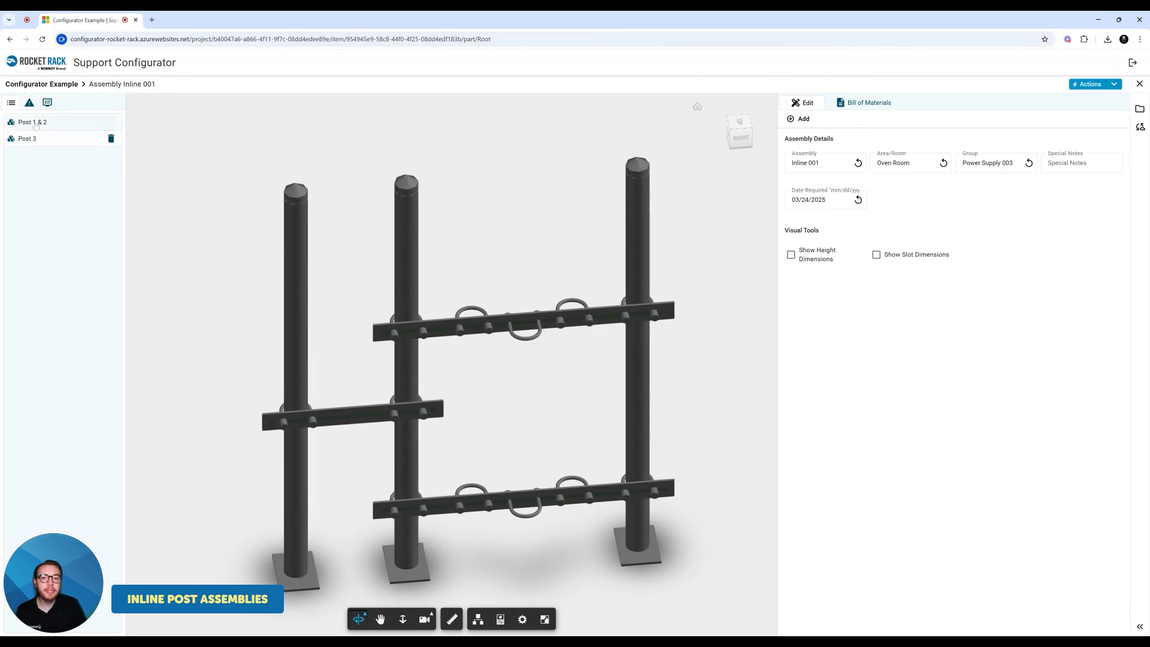
{"action": "left_click", "coordinate": [34, 124]}
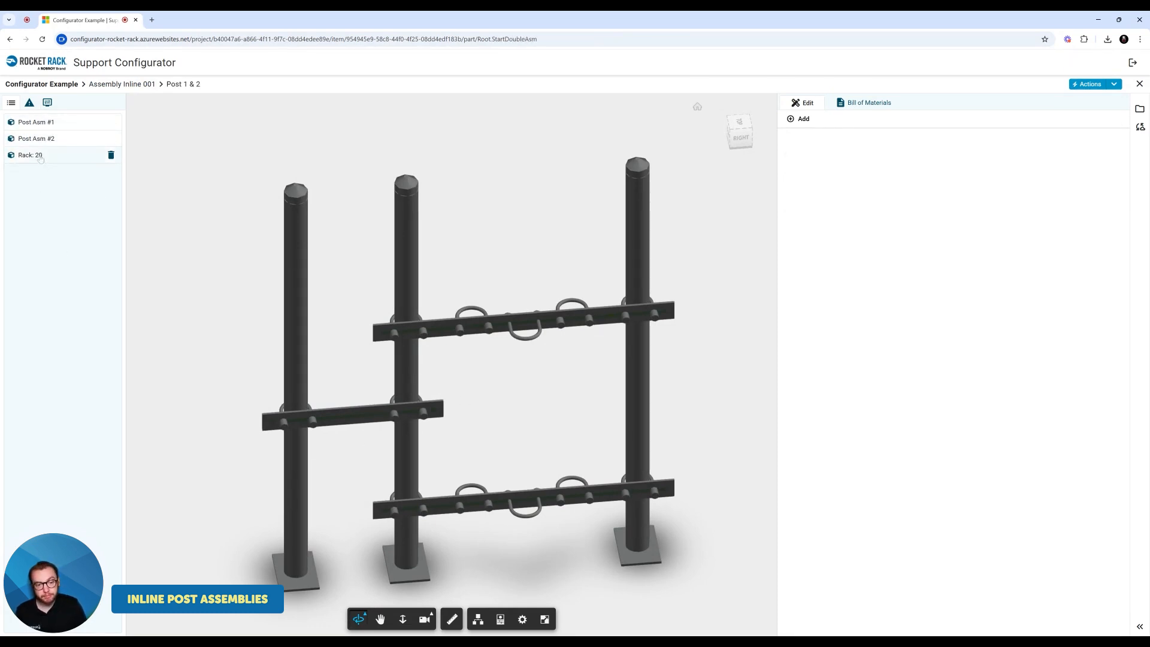
{"action": "left_click", "coordinate": [36, 156]}
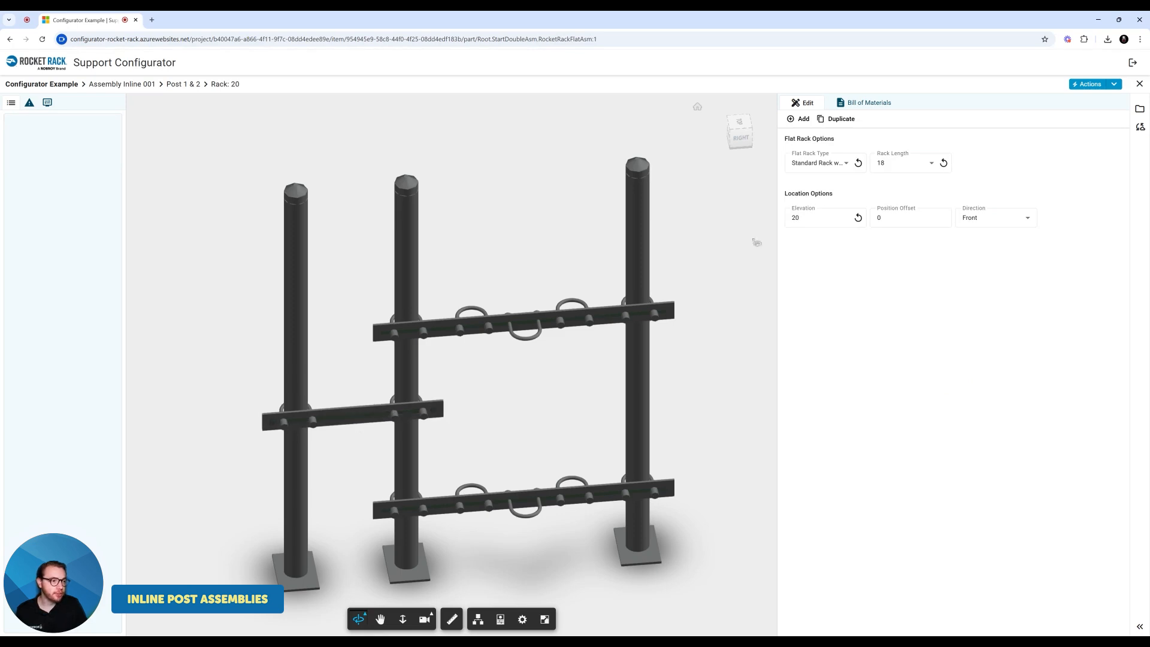
{"action": "left_click", "coordinate": [800, 119]}
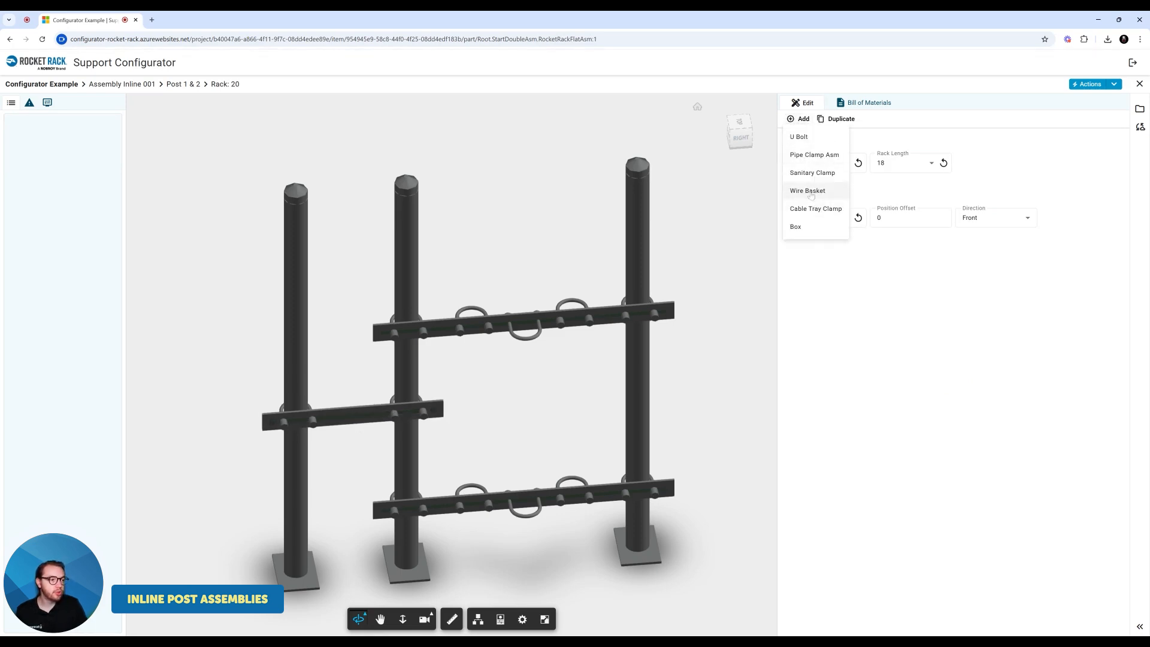
{"action": "left_click", "coordinate": [808, 191]}
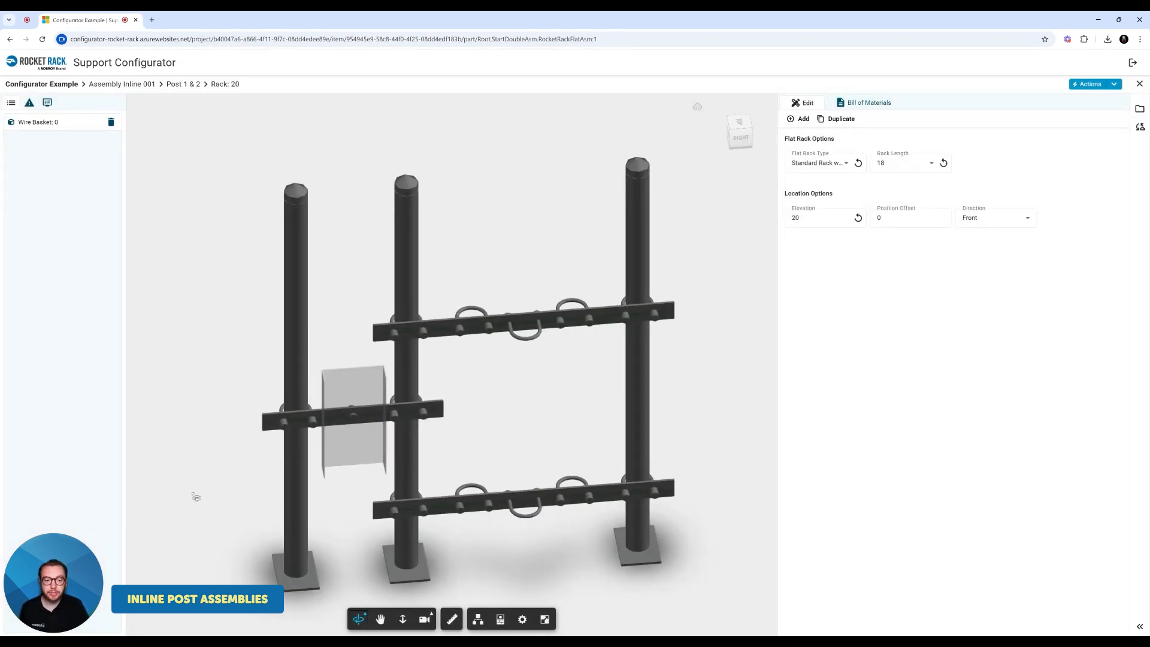
{"action": "left_click_drag", "start_coordinate": [196, 497], "coordinate": [165, 487]}
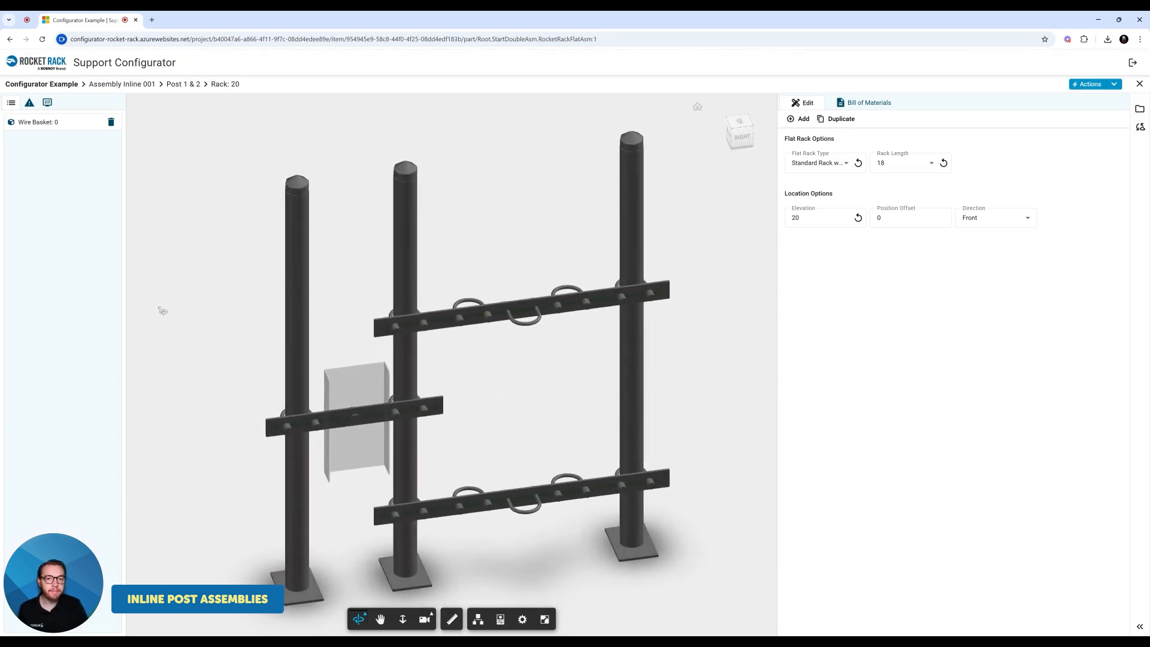
Set the overall height of Post Asm #2 to 78 and bring the full post into view.
{"action": "left_click", "coordinate": [184, 85]}
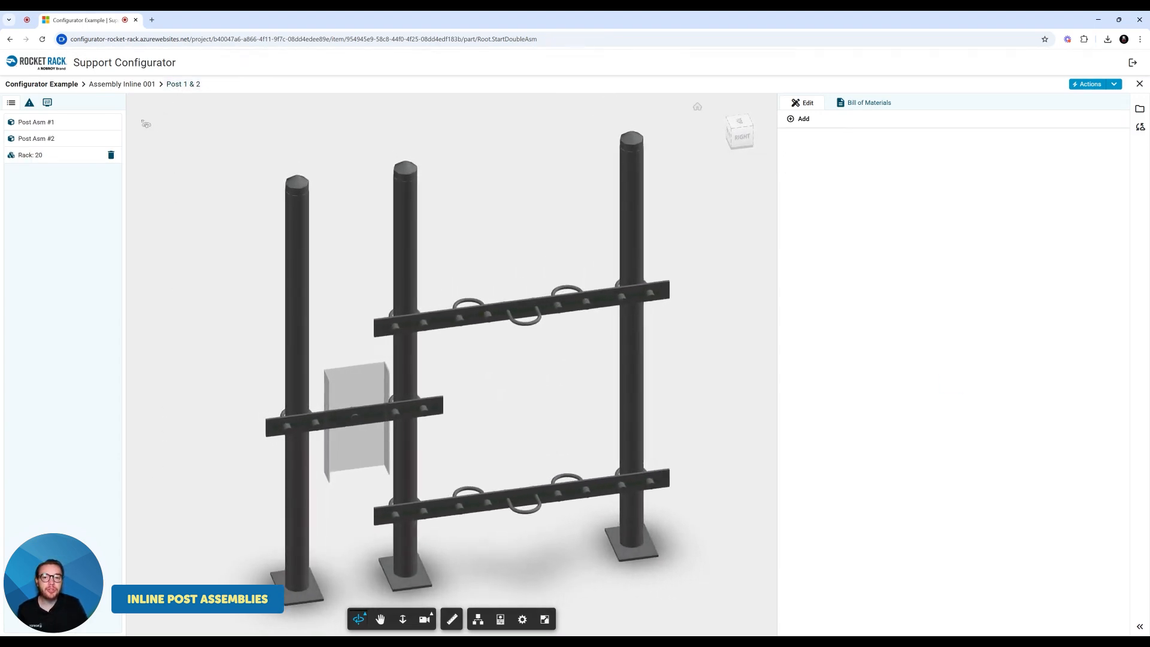
{"action": "left_click", "coordinate": [38, 139]}
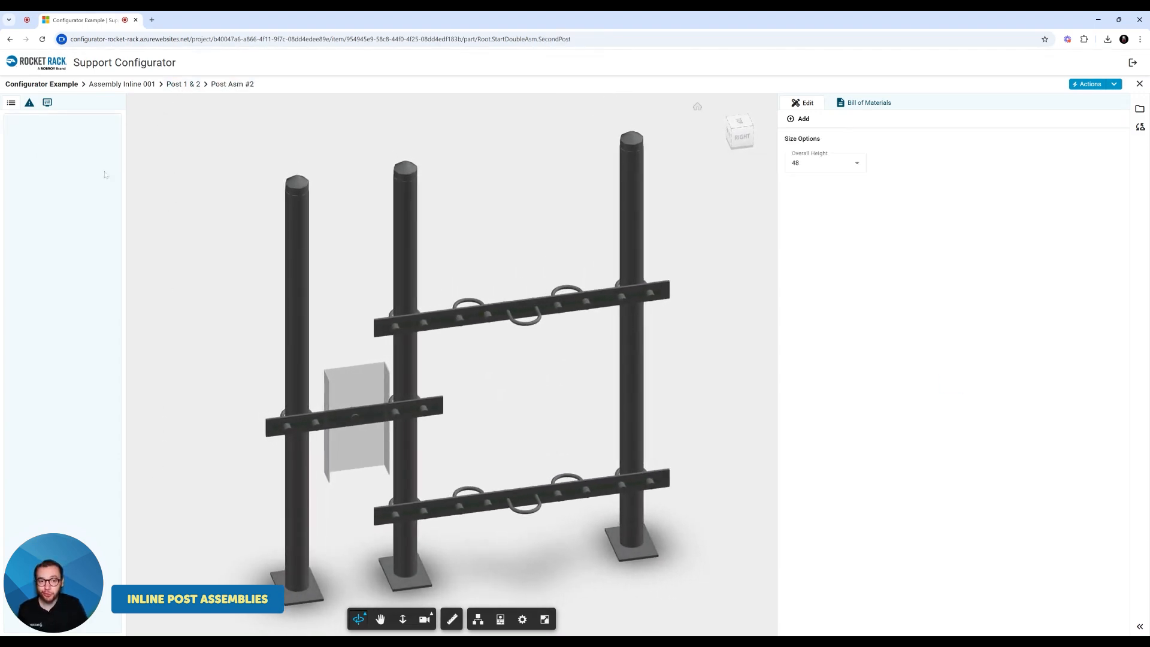
{"action": "left_click", "coordinate": [836, 163]}
{"action": "left_click", "coordinate": [794, 263]}
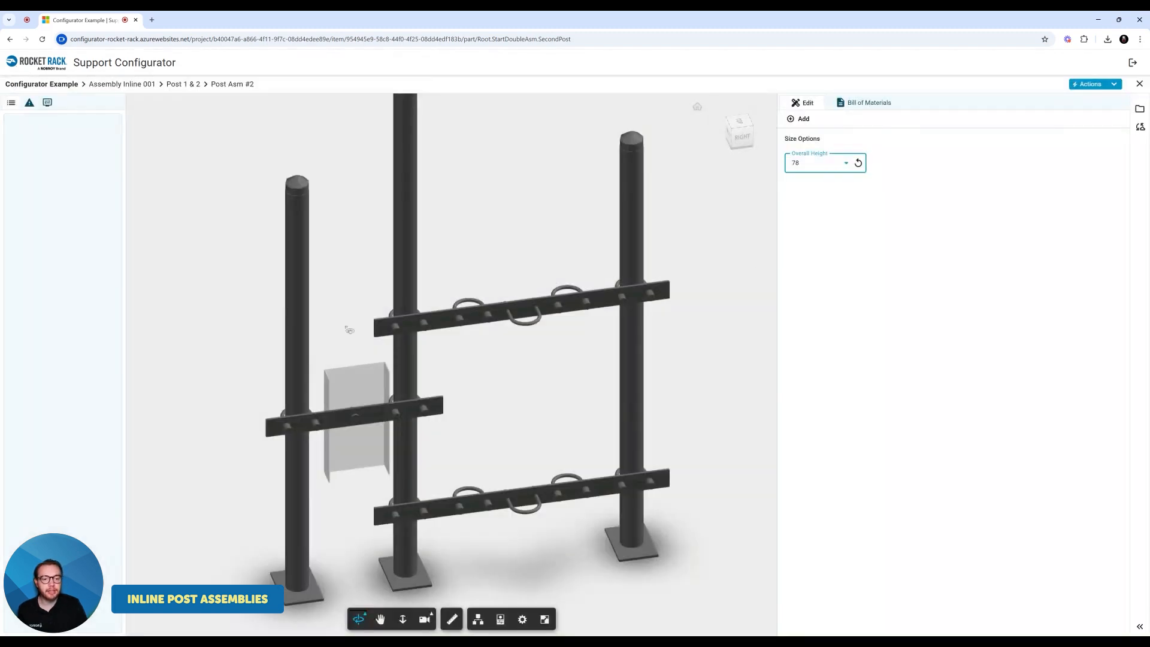
{"action": "scroll", "coordinate": [227, 270], "scroll_direction": "down", "scroll_amount": 5}
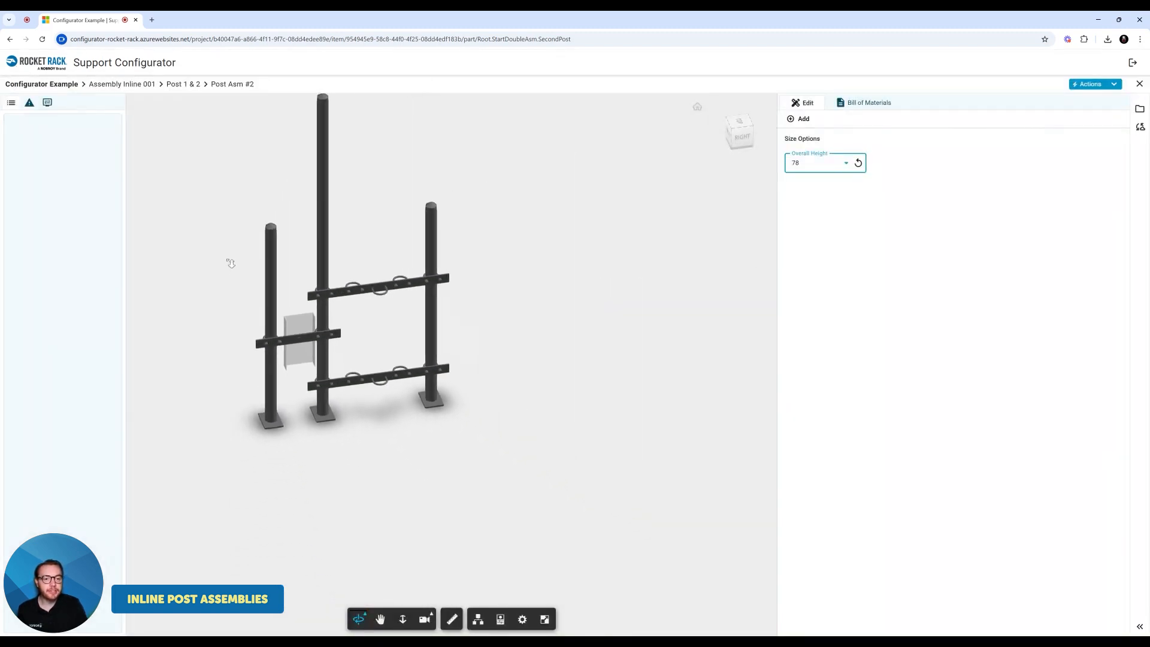
{"action": "left_click", "coordinate": [380, 618]}
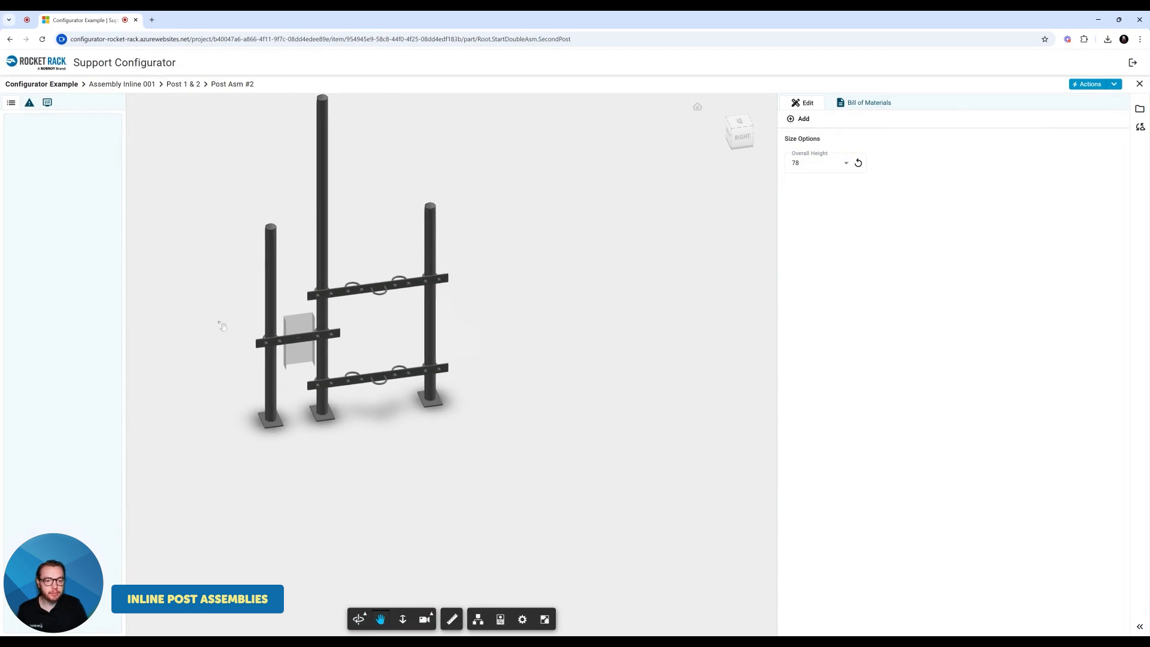
{"action": "left_click_drag", "start_coordinate": [220, 325], "coordinate": [252, 440]}
Add a vertical extension arm to Post Asm #2 and set its elevation to 60.
{"action": "left_click", "coordinate": [358, 619]}
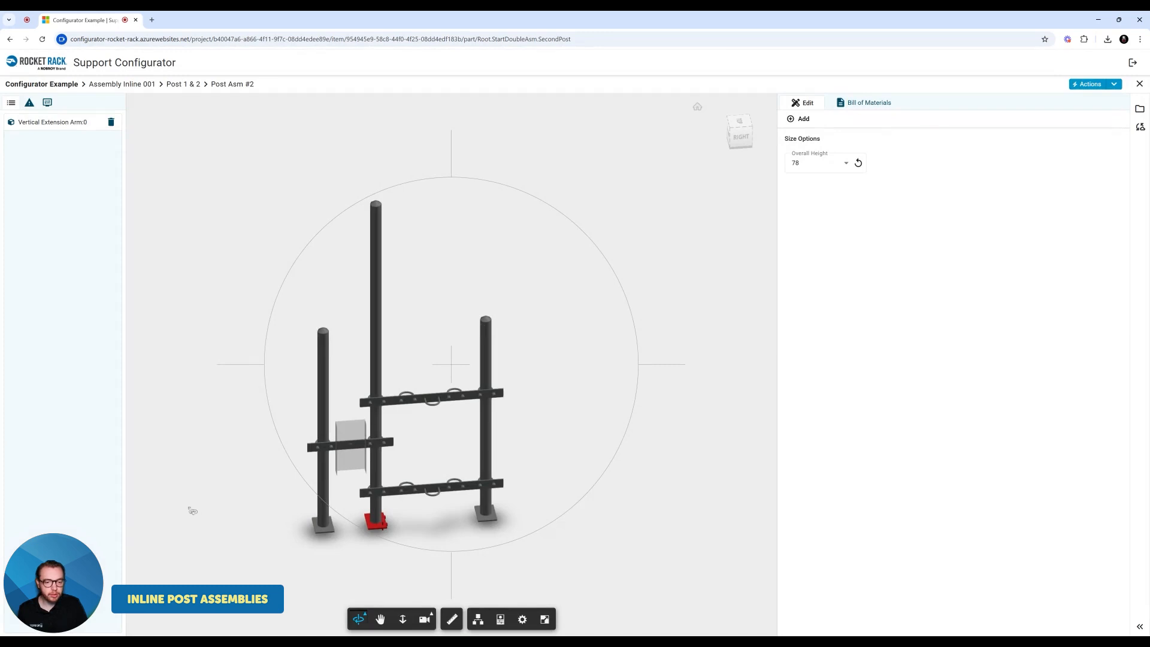
{"action": "left_click_drag", "start_coordinate": [188, 514], "coordinate": [602, 541]}
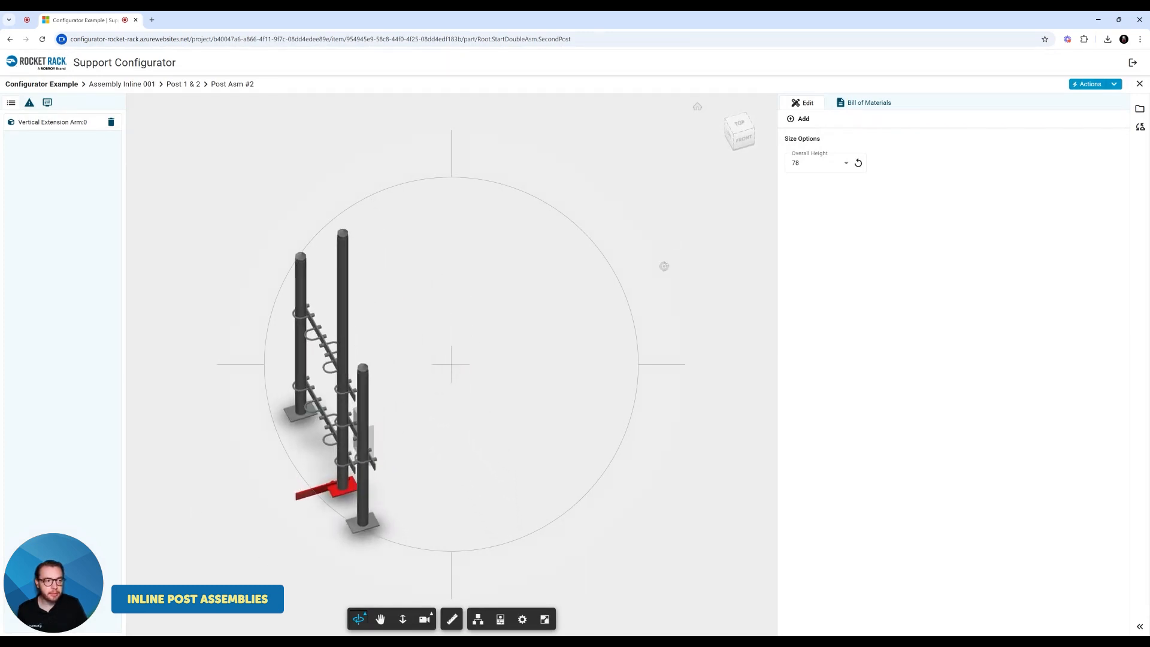
{"action": "left_click", "coordinate": [58, 124]}
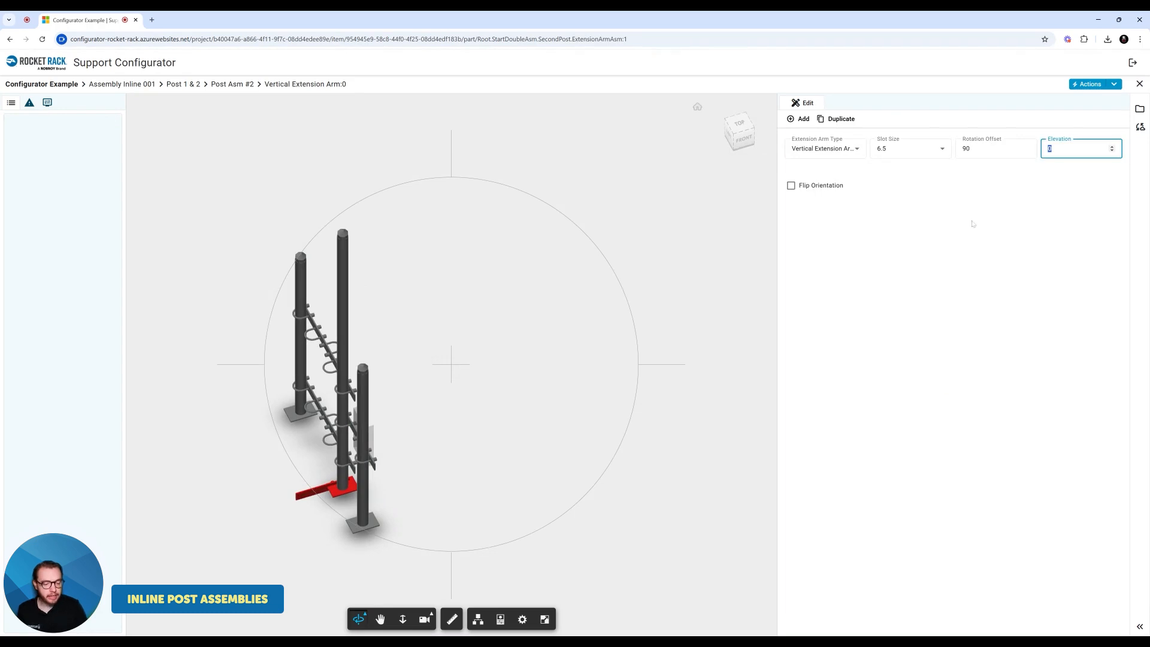
{"action": "left_click", "coordinate": [889, 392]}
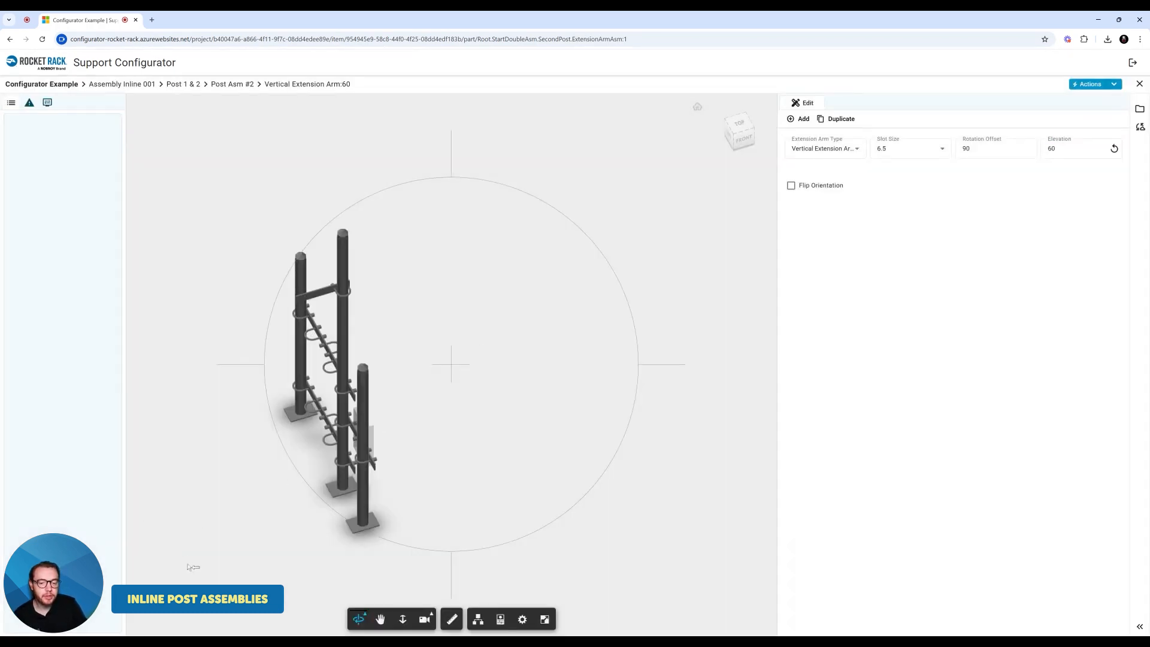
Set the vertical extension arm's slot size to 10.5 and flip its orientation.
{"action": "left_click_drag", "start_coordinate": [242, 567], "coordinate": [923, 365]}
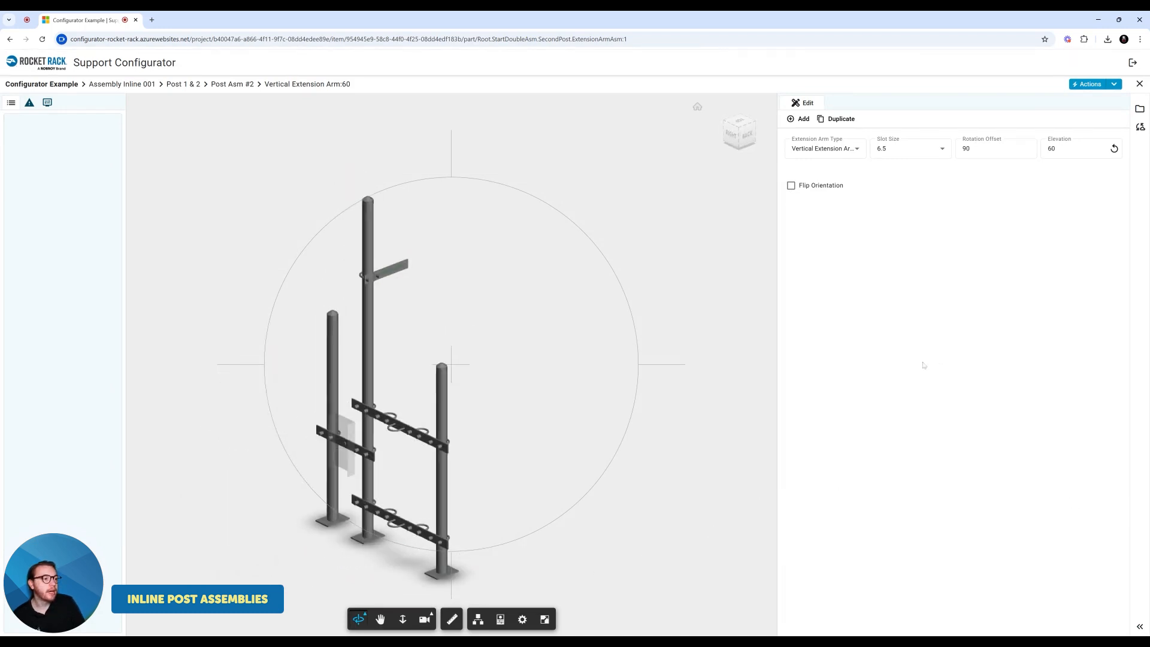
{"action": "left_click", "coordinate": [900, 152]}
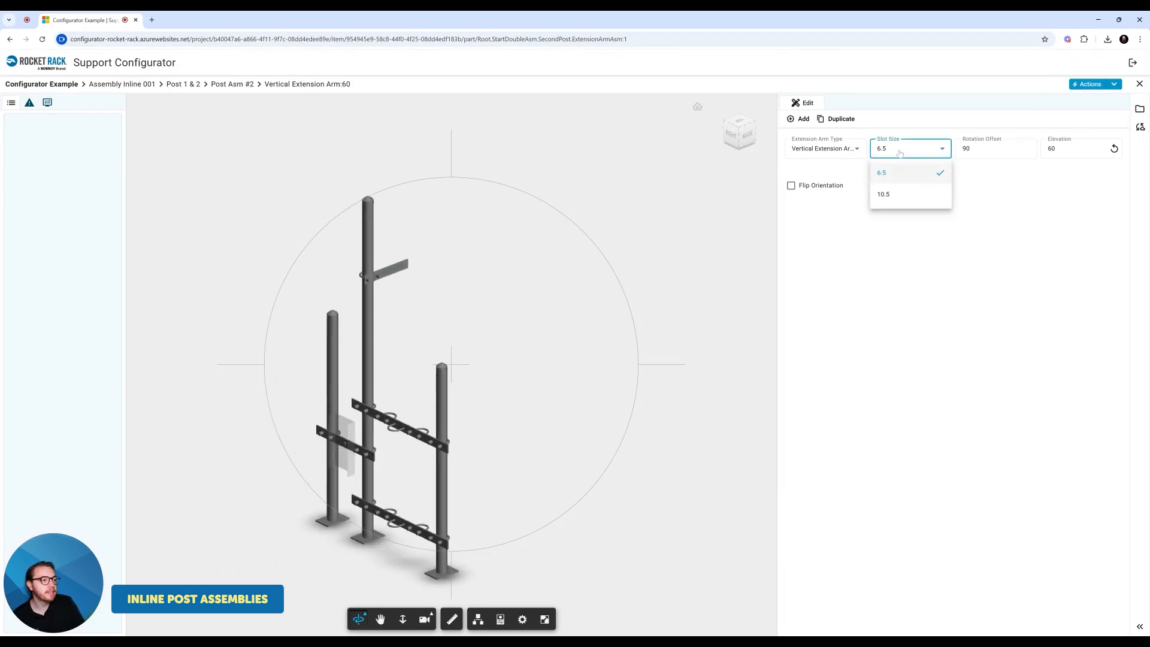
{"action": "left_click", "coordinate": [885, 195]}
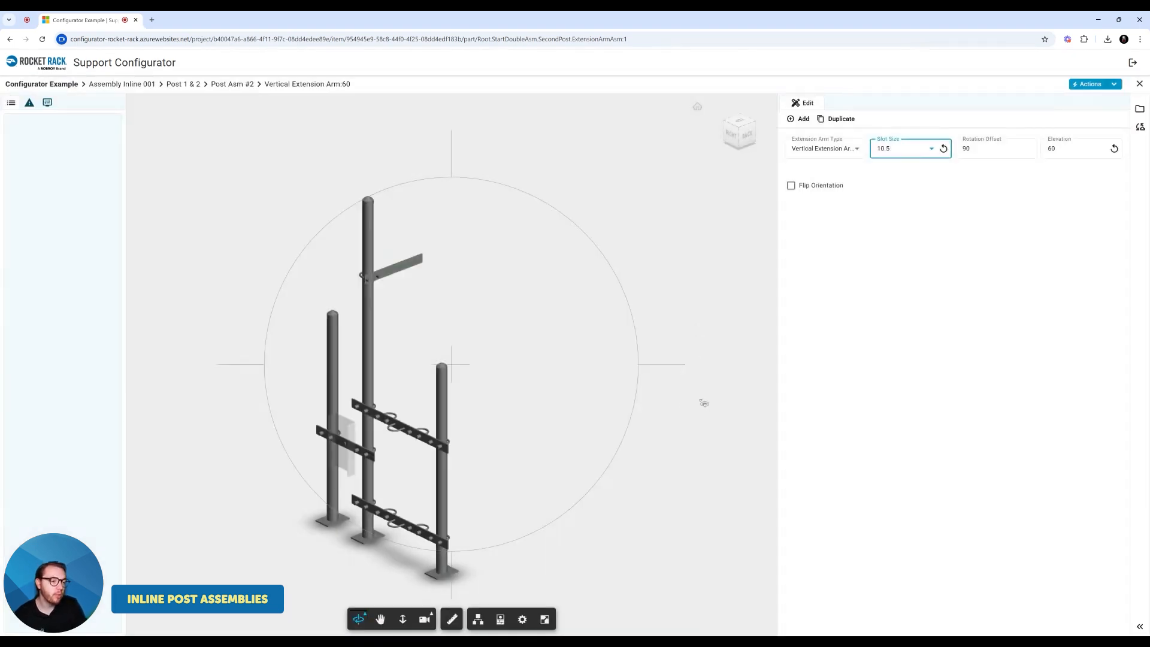
{"action": "left_click_drag", "start_coordinate": [703, 403], "coordinate": [846, 492]}
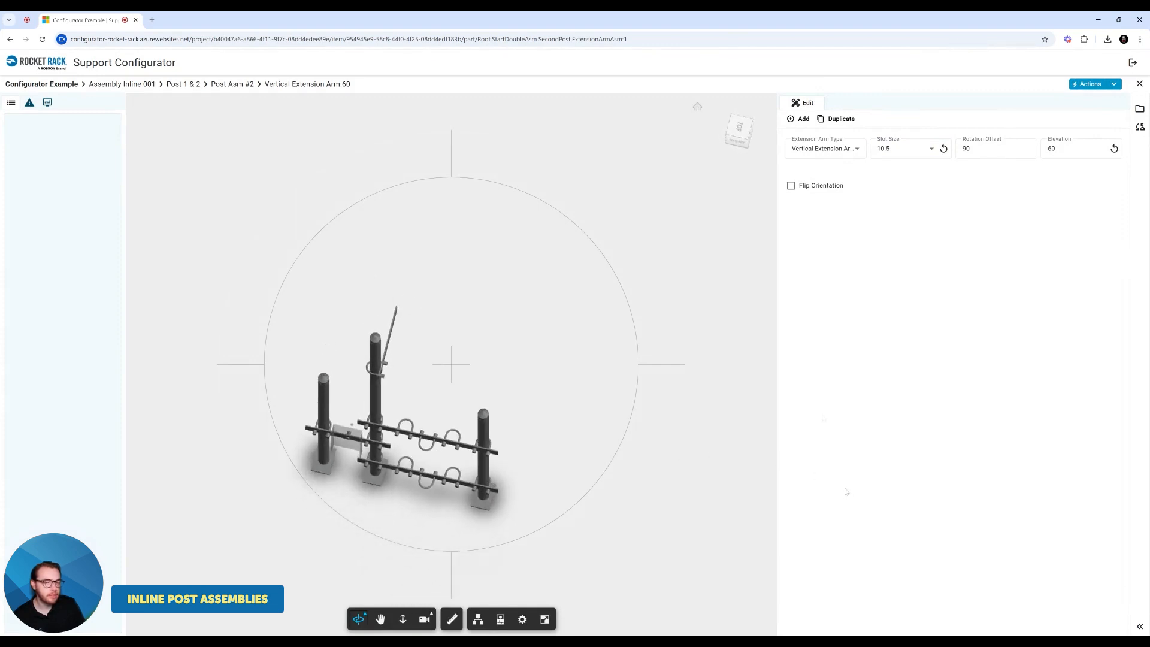
{"action": "left_click", "coordinate": [791, 186]}
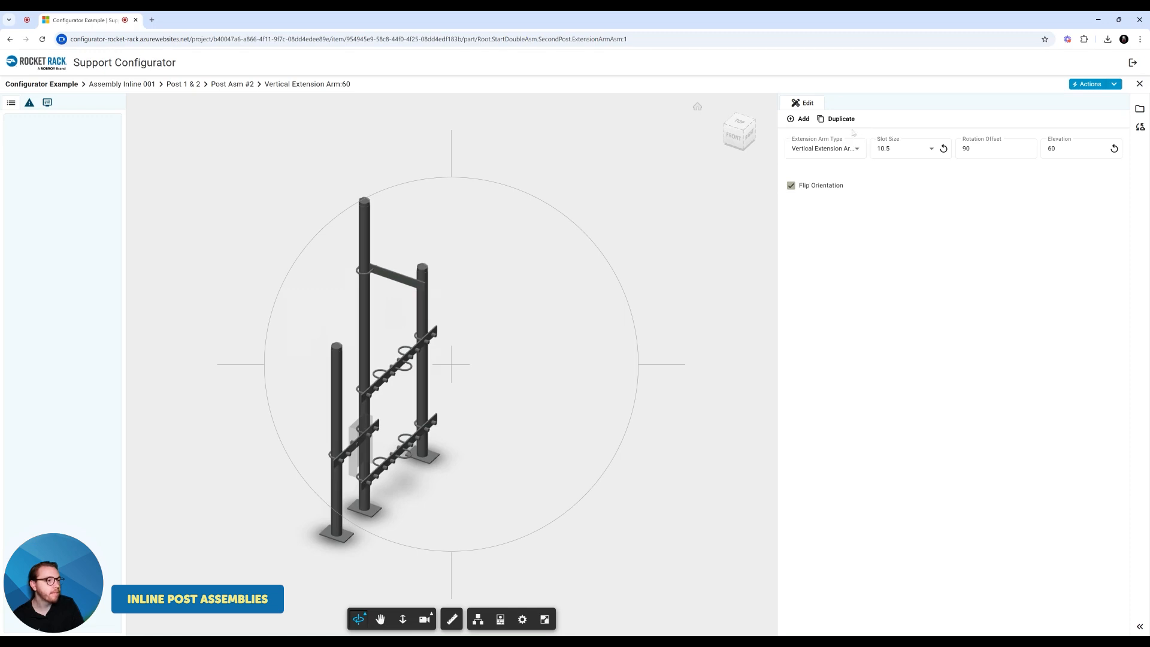
Add a Sanitary Clamp to the vertical extension arm on Post Asm #2.
{"action": "left_click", "coordinate": [799, 119]}
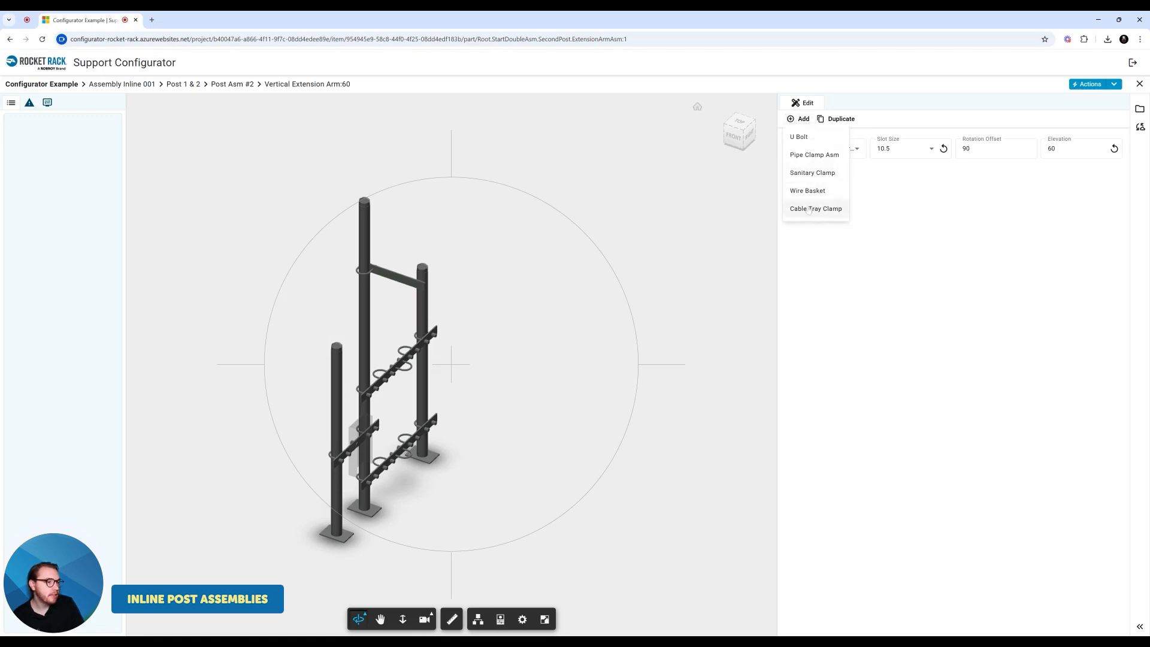
{"action": "left_click", "coordinate": [812, 173]}
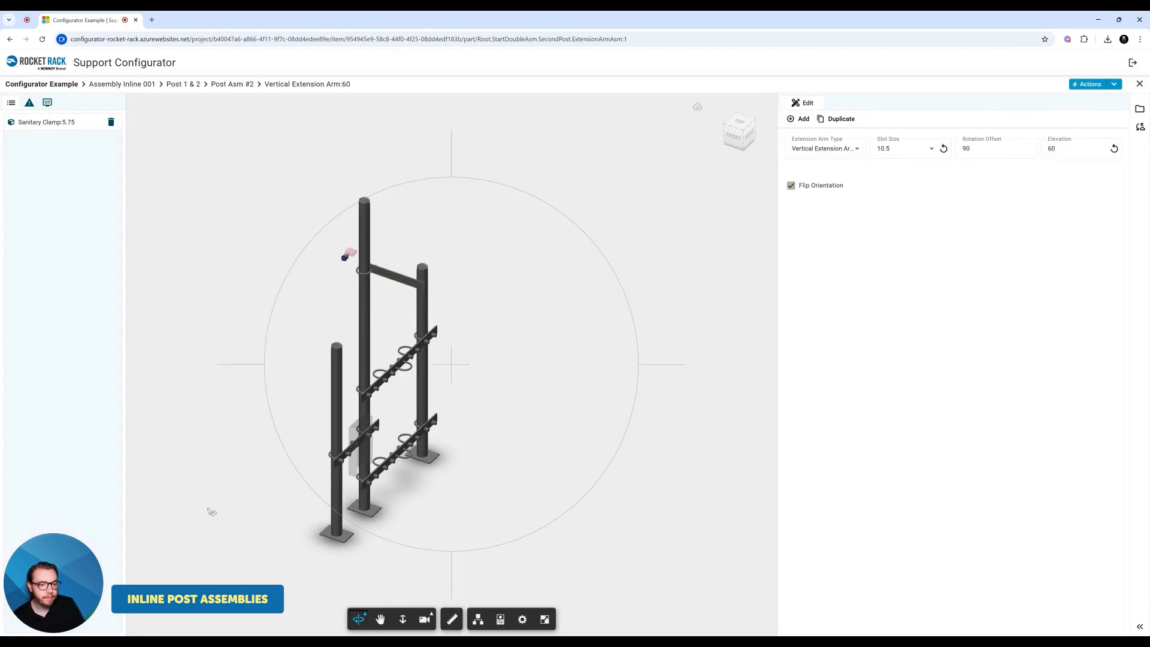
{"action": "left_click_drag", "start_coordinate": [168, 407], "coordinate": [1054, 419]}
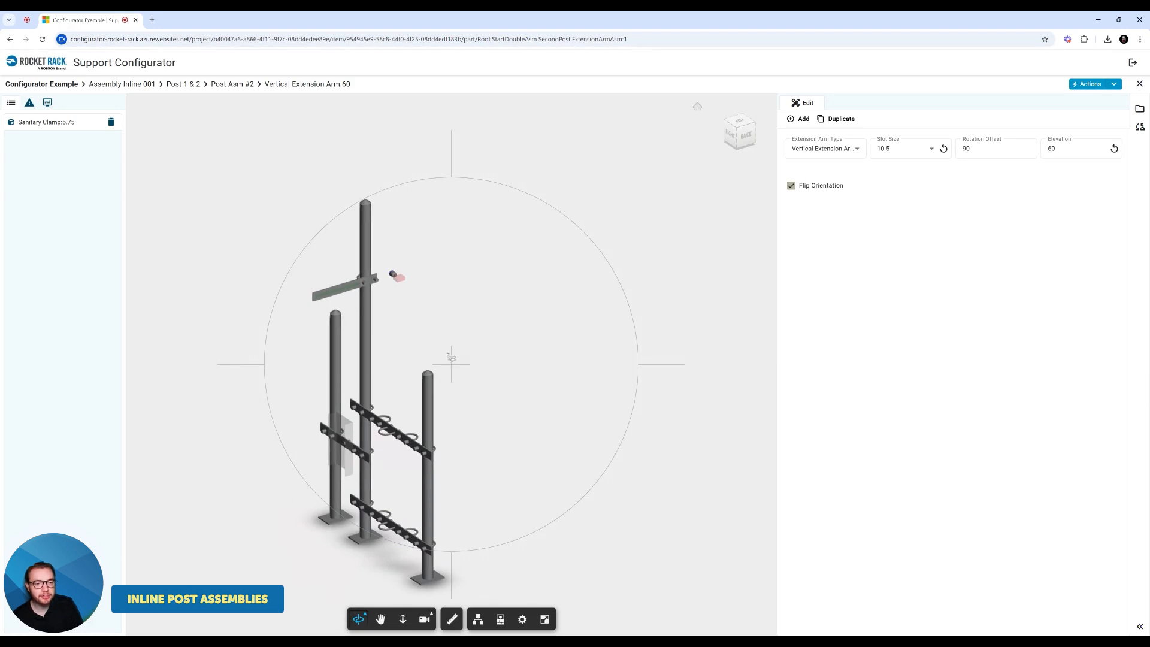
{"action": "scroll", "coordinate": [423, 341], "scroll_direction": "up", "scroll_amount": 5}
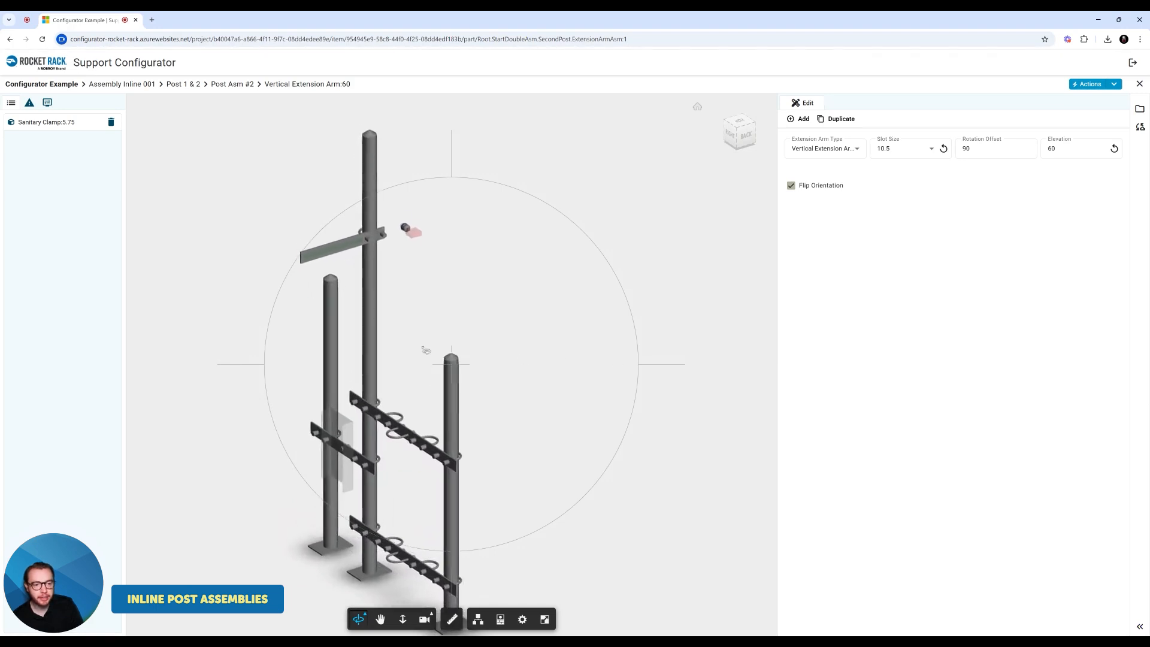
{"action": "left_click", "coordinate": [379, 619]}
{"action": "left_click_drag", "start_coordinate": [170, 313], "coordinate": [231, 431]}
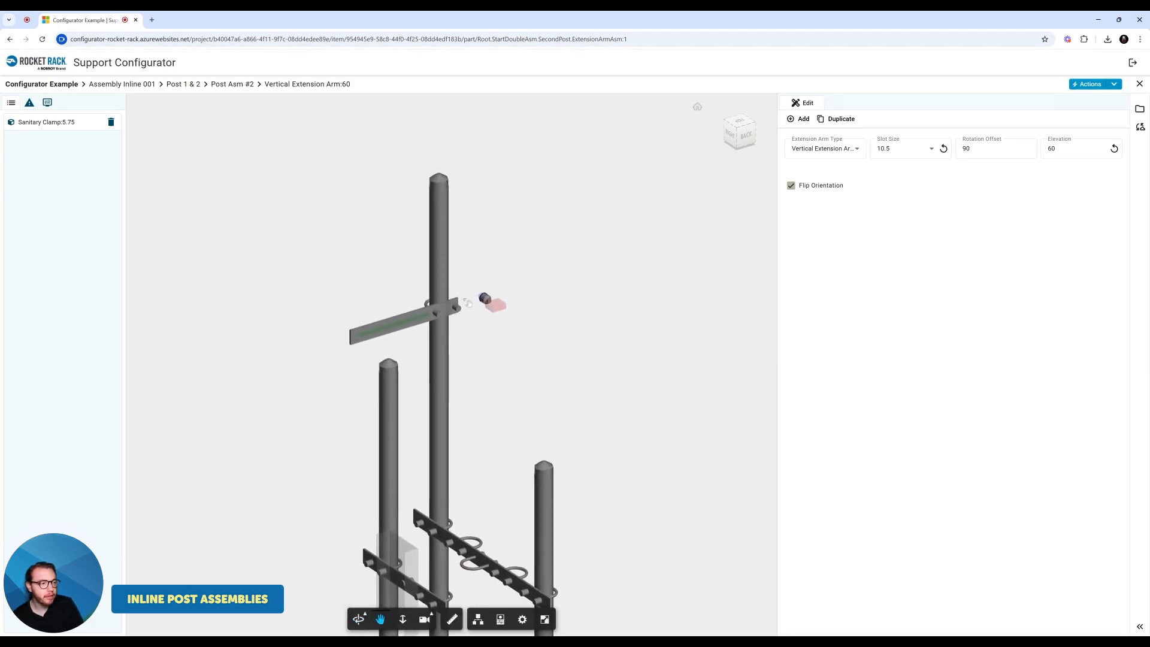
Set the sanitary clamp's position offset to -5.75 so that it sits on the extension arm.
{"action": "left_click", "coordinate": [44, 123]}
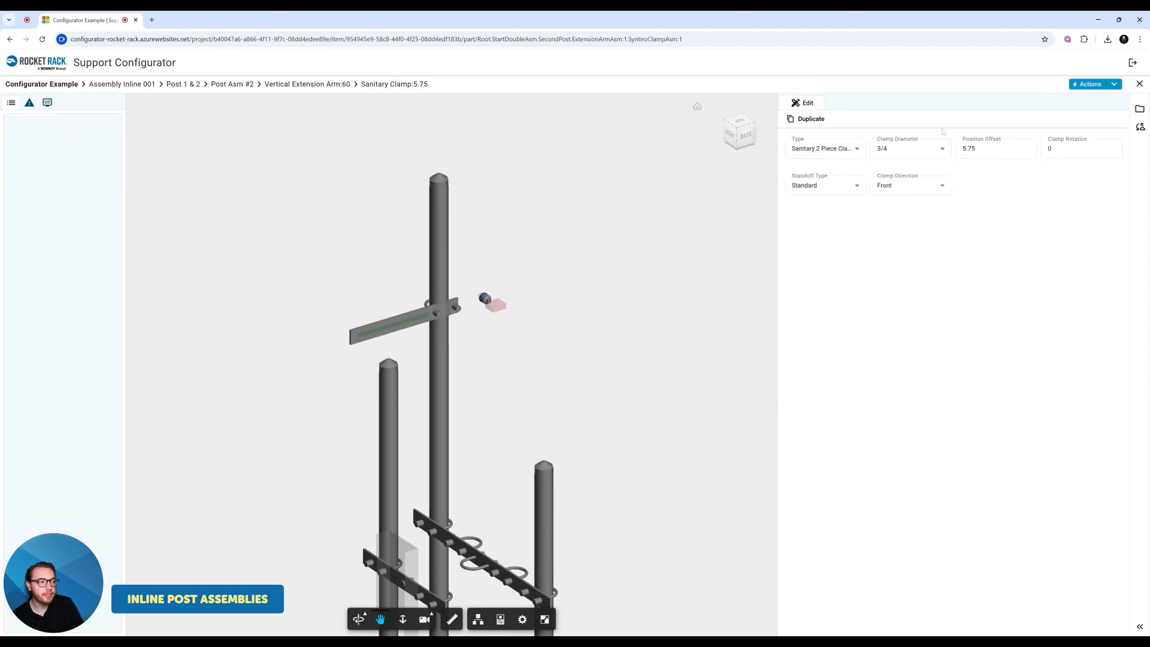
{"action": "left_click_drag", "start_coordinate": [988, 149], "coordinate": [954, 151]}
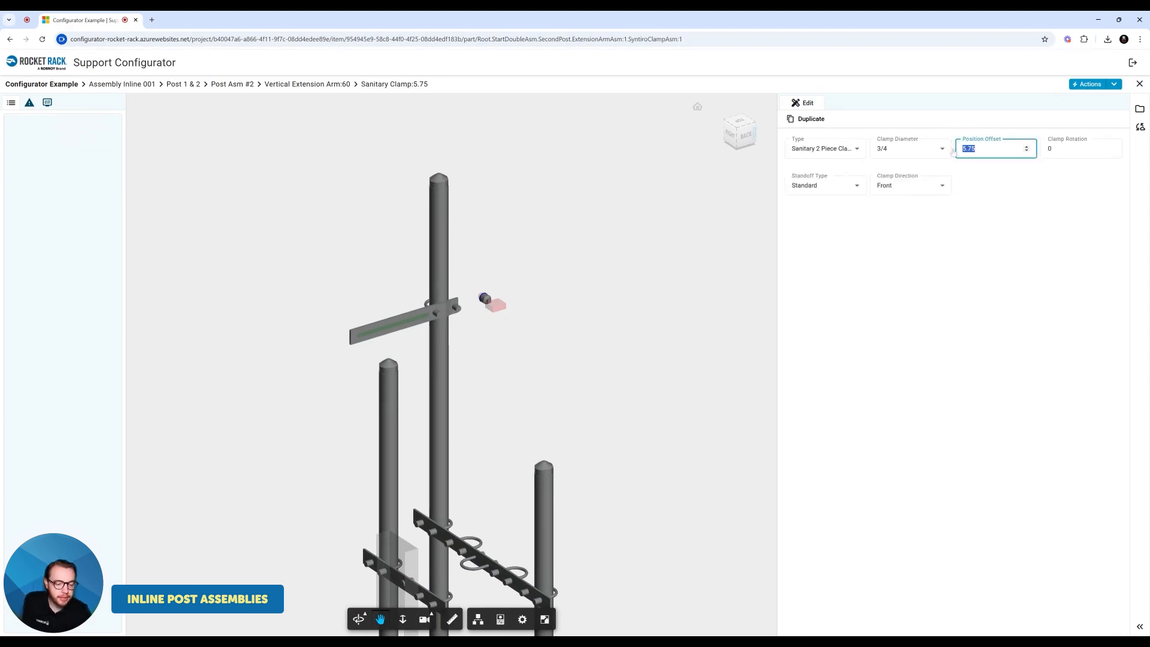
{"action": "key", "text": "BackSpace"}
{"action": "type", "text": "-5.75"}
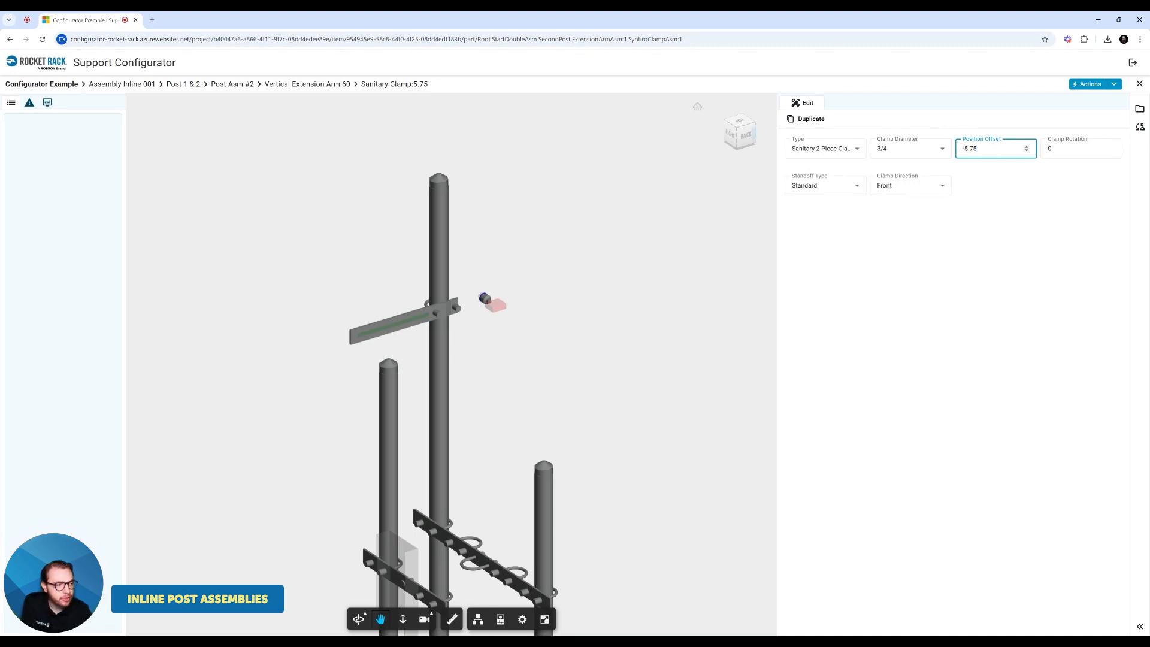
{"action": "left_click", "coordinate": [923, 307]}
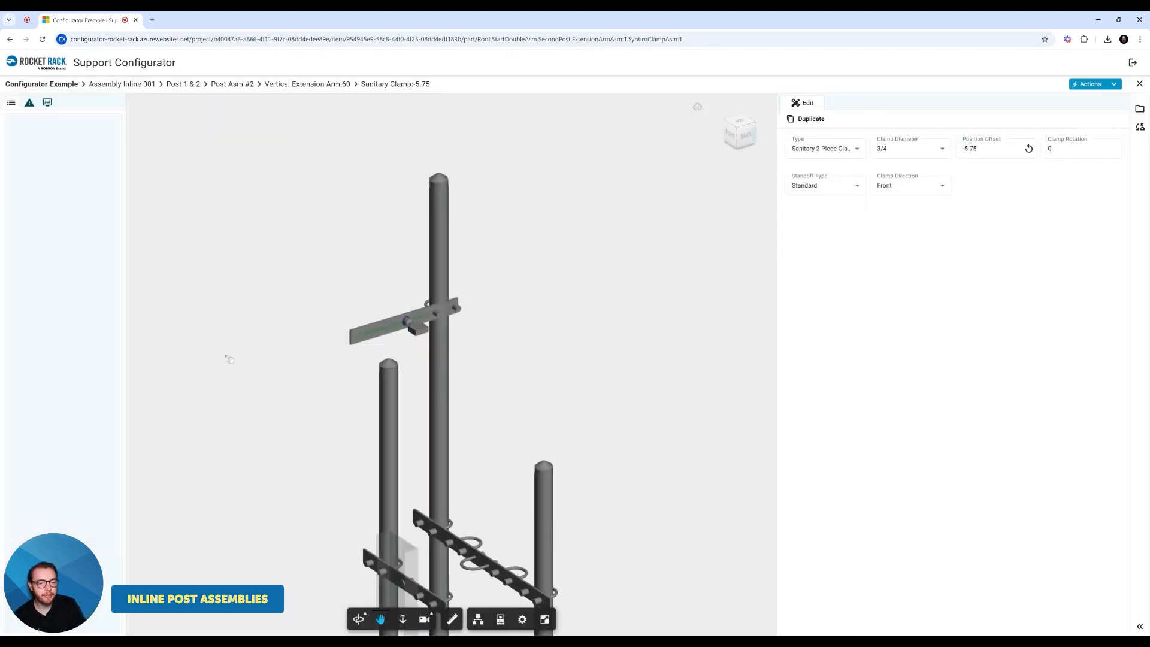
Duplicate the sanitary clamp and set the copy's position offset to -8.
{"action": "left_click", "coordinate": [809, 119]}
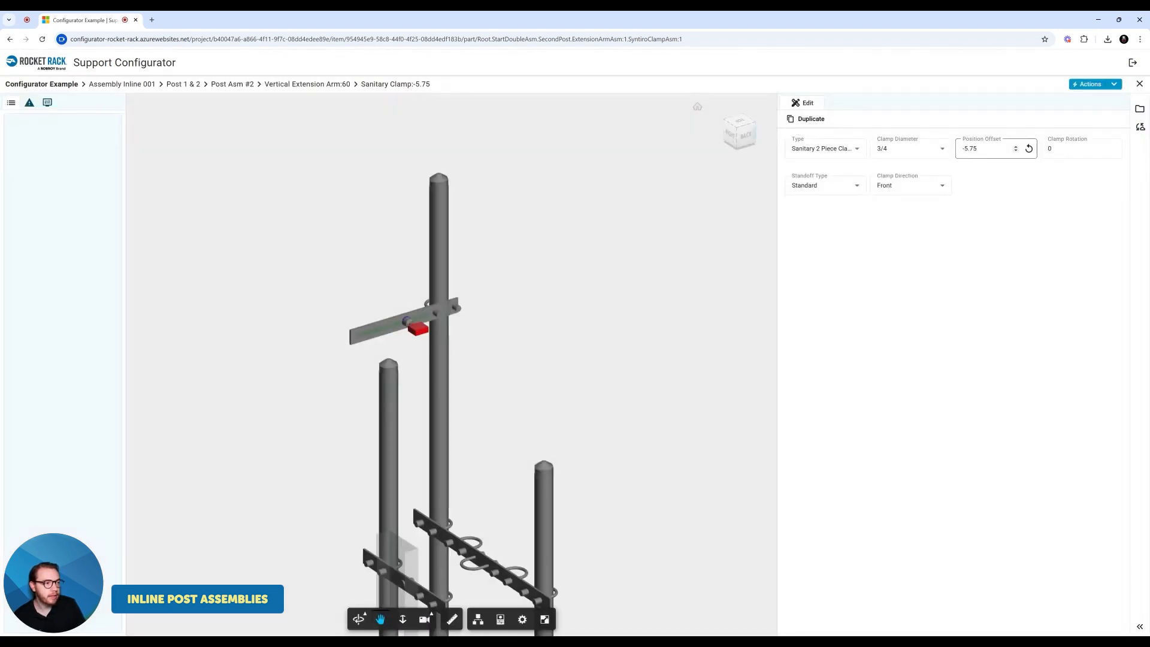
{"action": "left_click_drag", "start_coordinate": [986, 149], "coordinate": [950, 155]}
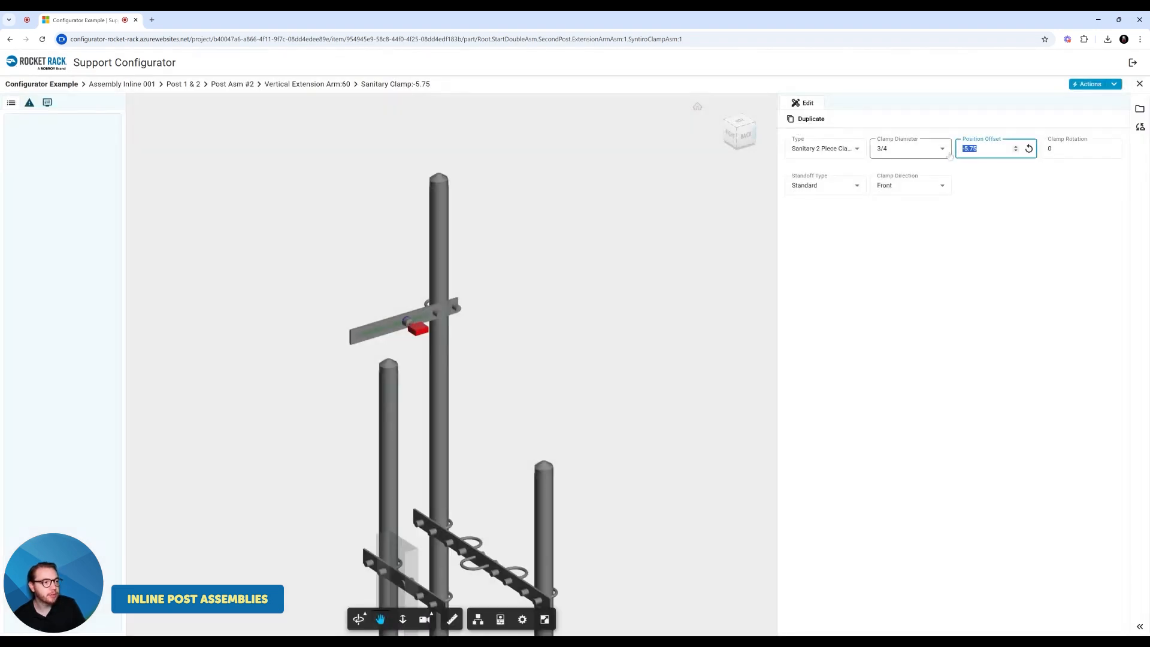
{"action": "left_click", "coordinate": [919, 253]}
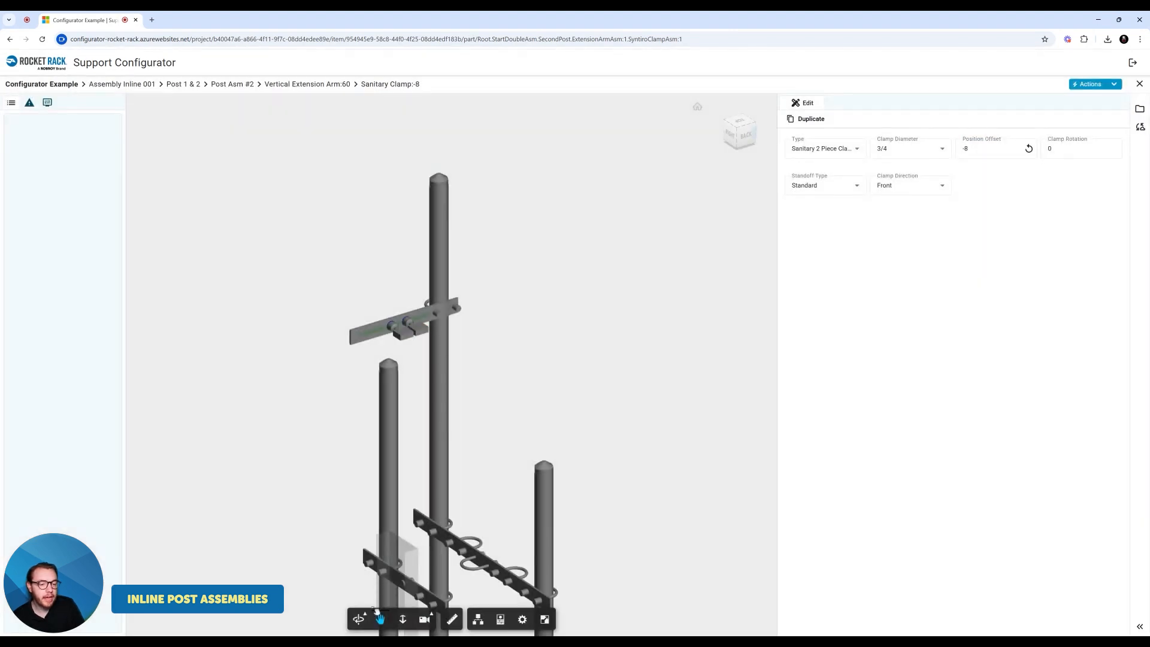
Space the duplicated sanitary clamp farther along the arm by setting its position offset to -11.
{"action": "left_click", "coordinate": [358, 618]}
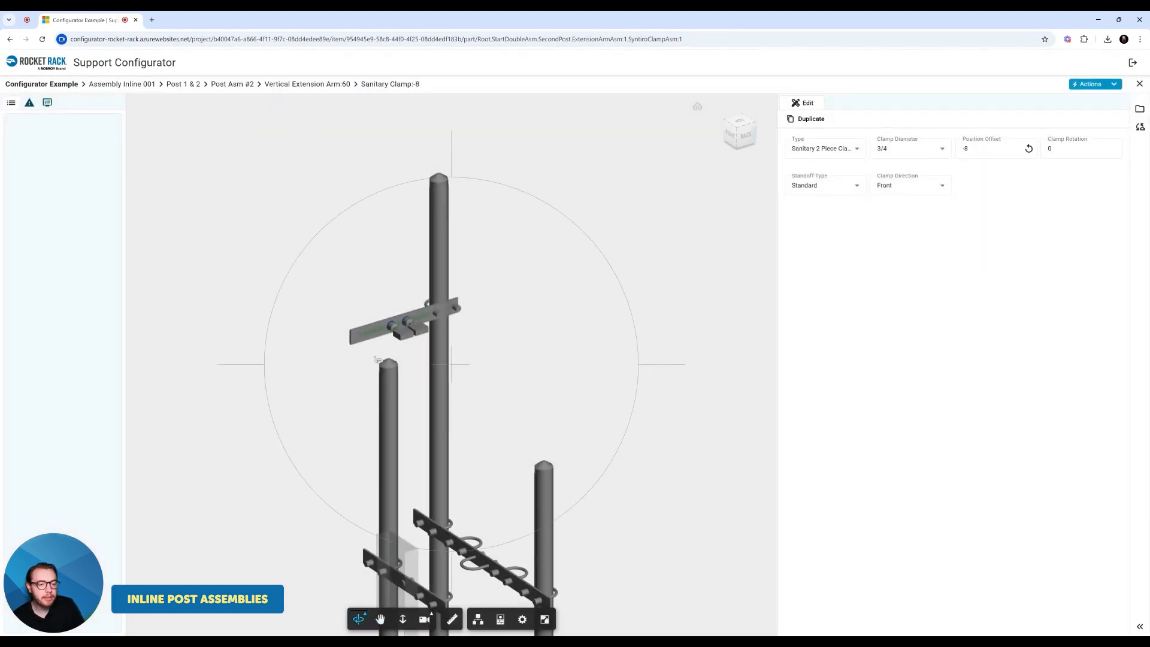
{"action": "scroll", "coordinate": [376, 360], "scroll_direction": "up", "scroll_amount": 3}
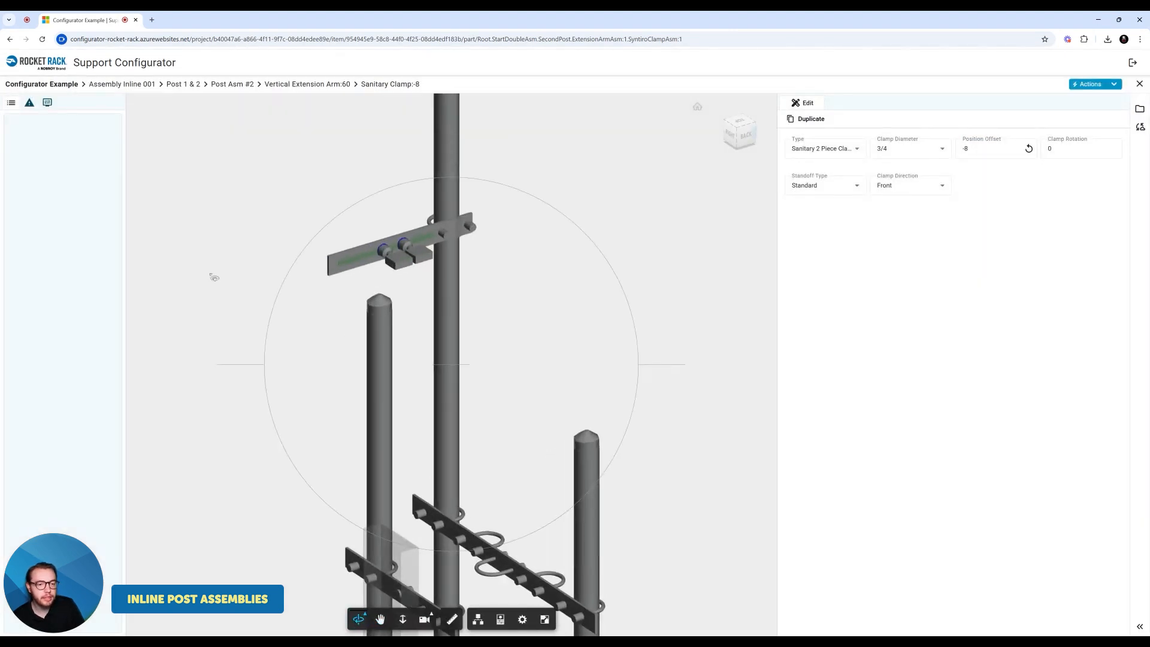
{"action": "left_click_drag", "start_coordinate": [214, 277], "coordinate": [206, 319]}
{"action": "left_click_drag", "start_coordinate": [983, 149], "coordinate": [948, 150]}
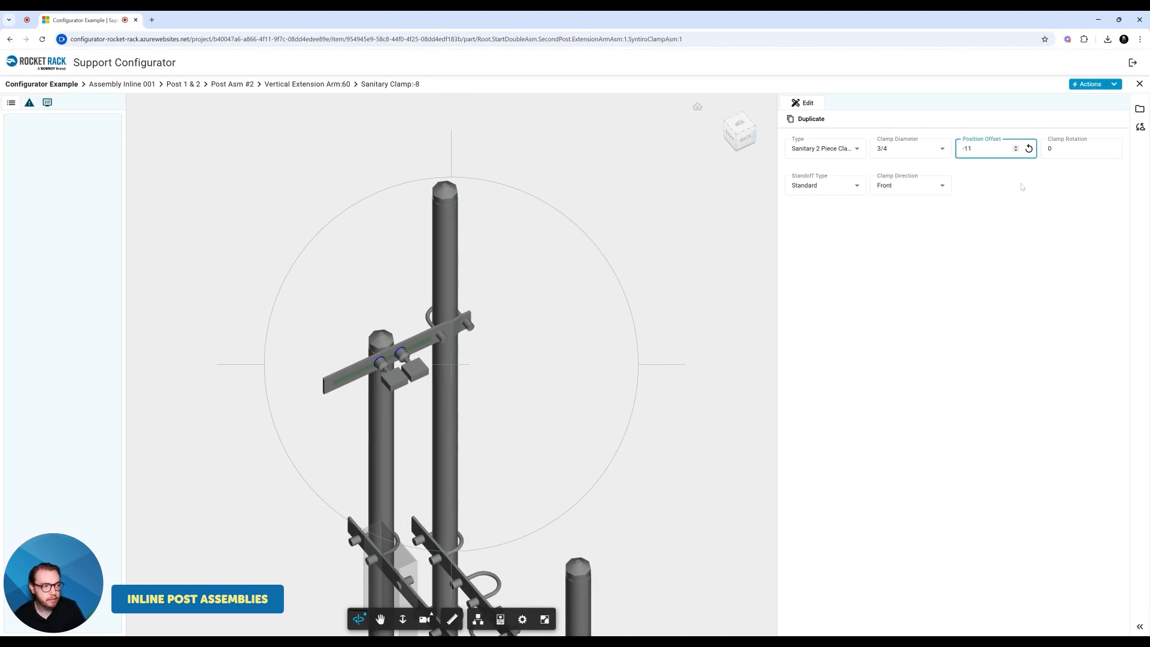
{"action": "type", "text": "-11"}
{"action": "left_click", "coordinate": [1021, 187]}
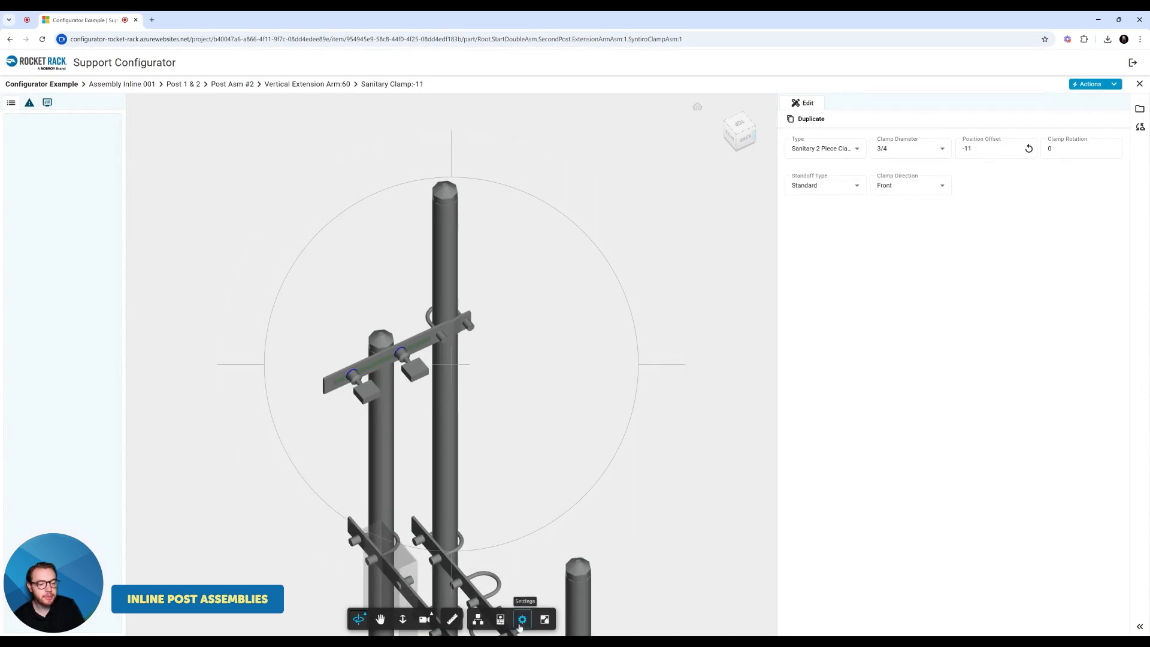
Duplicate the vertical extension arm together with its two sanitary clamps and set the copy's elevation to 30.
{"action": "left_click_drag", "start_coordinate": [347, 397], "coordinate": [526, 488]}
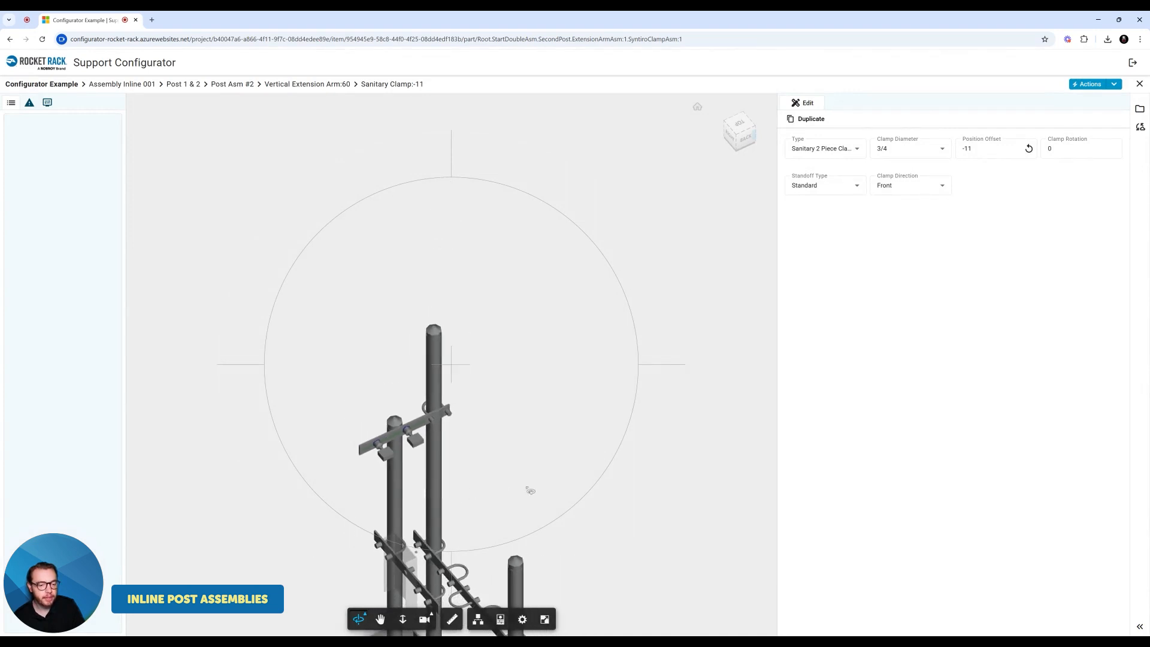
{"action": "left_click", "coordinate": [380, 619]}
{"action": "left_click_drag", "start_coordinate": [654, 567], "coordinate": [641, 385]}
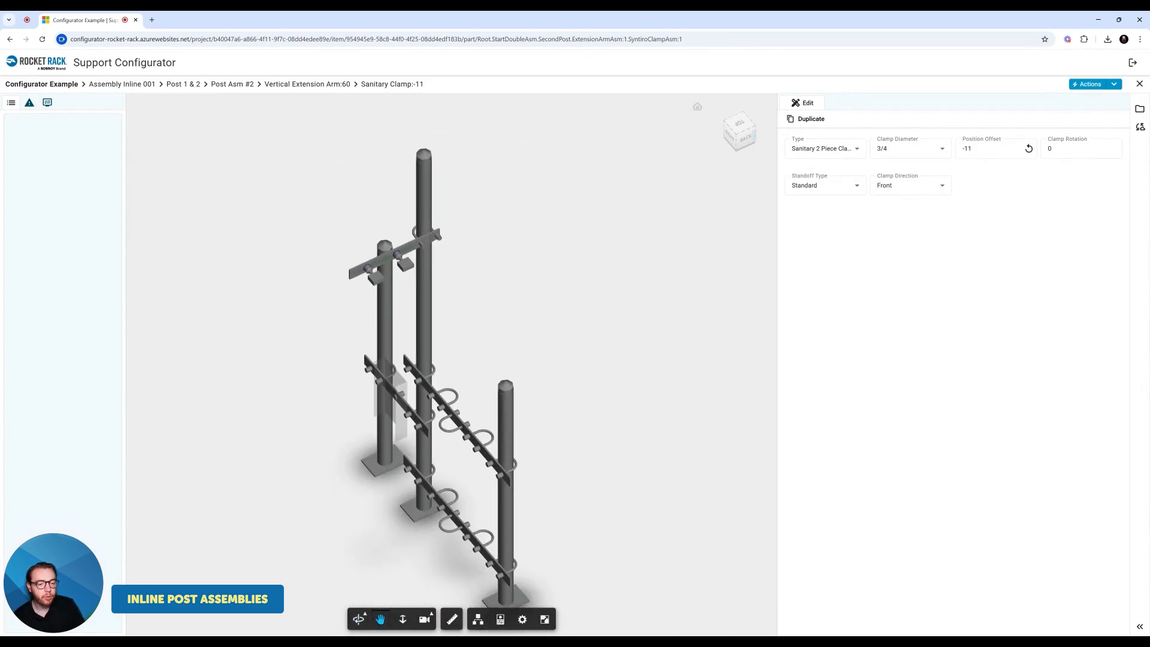
{"action": "left_click", "coordinate": [359, 619]}
{"action": "left_click_drag", "start_coordinate": [250, 513], "coordinate": [281, 519]}
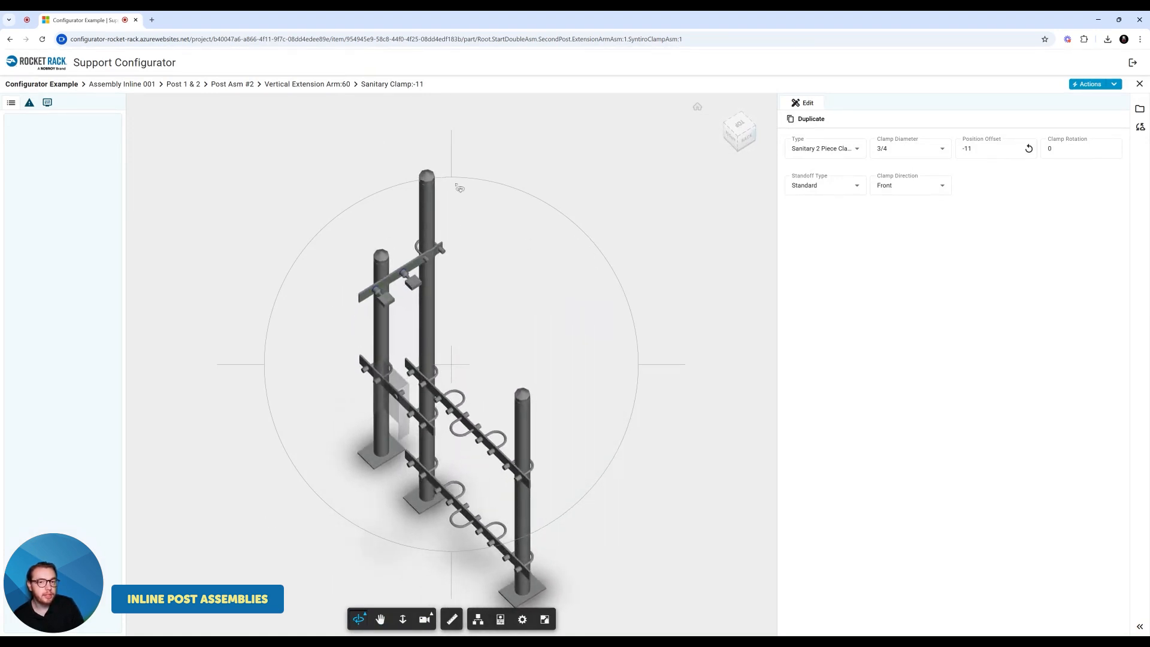
{"action": "left_click", "coordinate": [281, 85]}
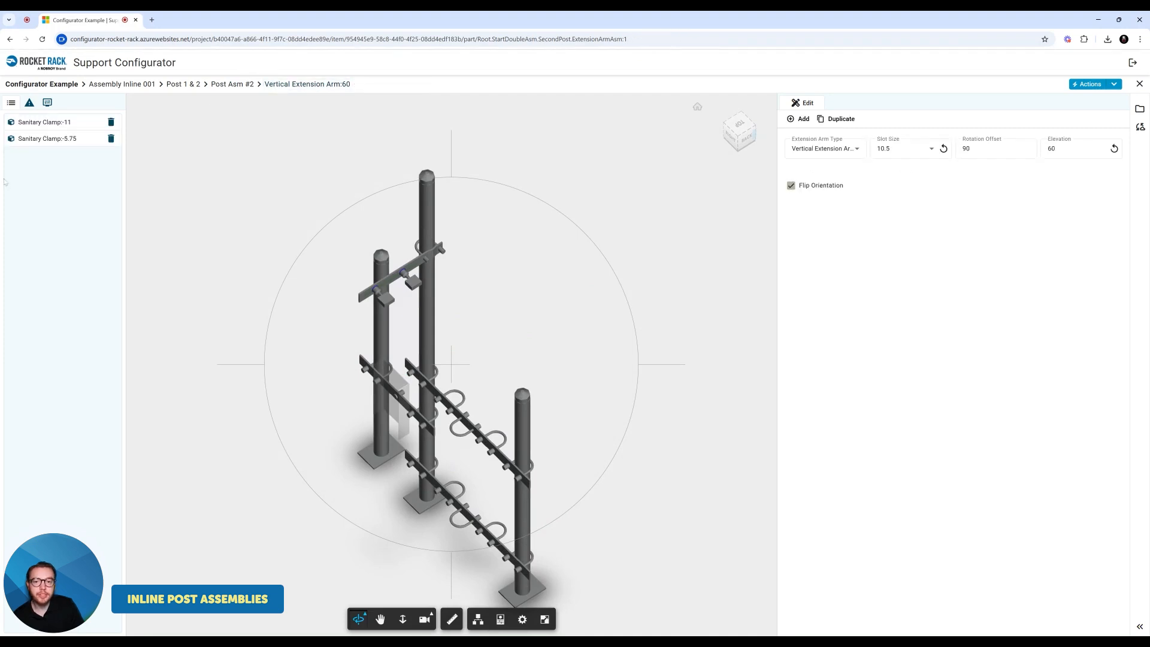
{"action": "left_click", "coordinate": [824, 122]}
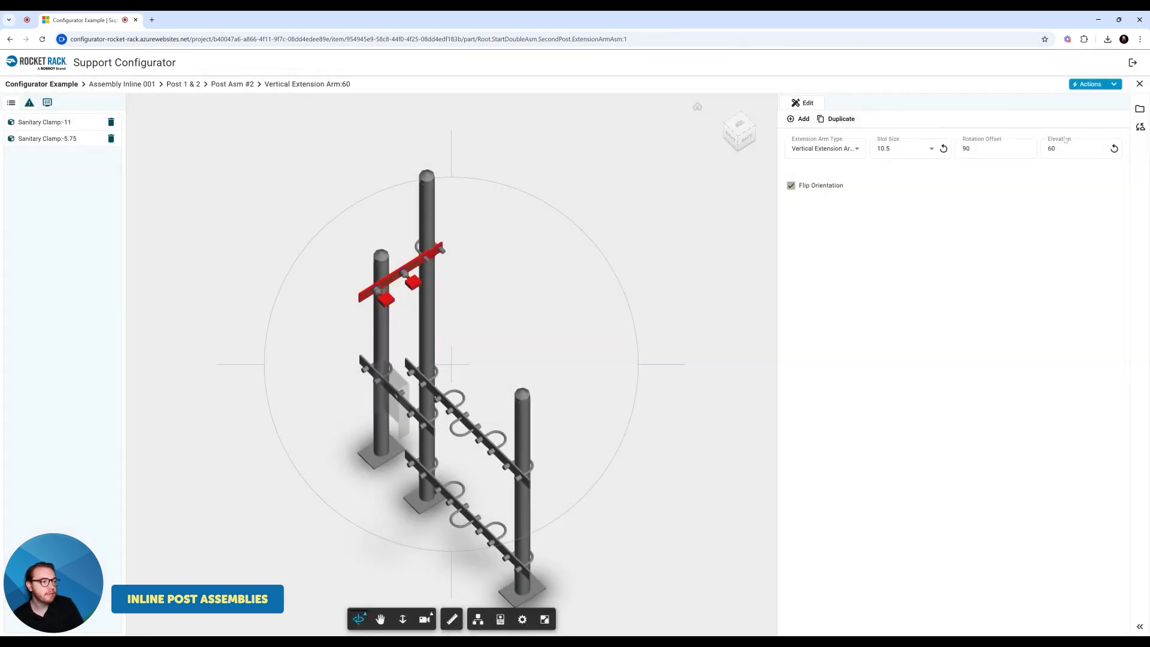
{"action": "left_click_drag", "start_coordinate": [1068, 149], "coordinate": [1021, 160]}
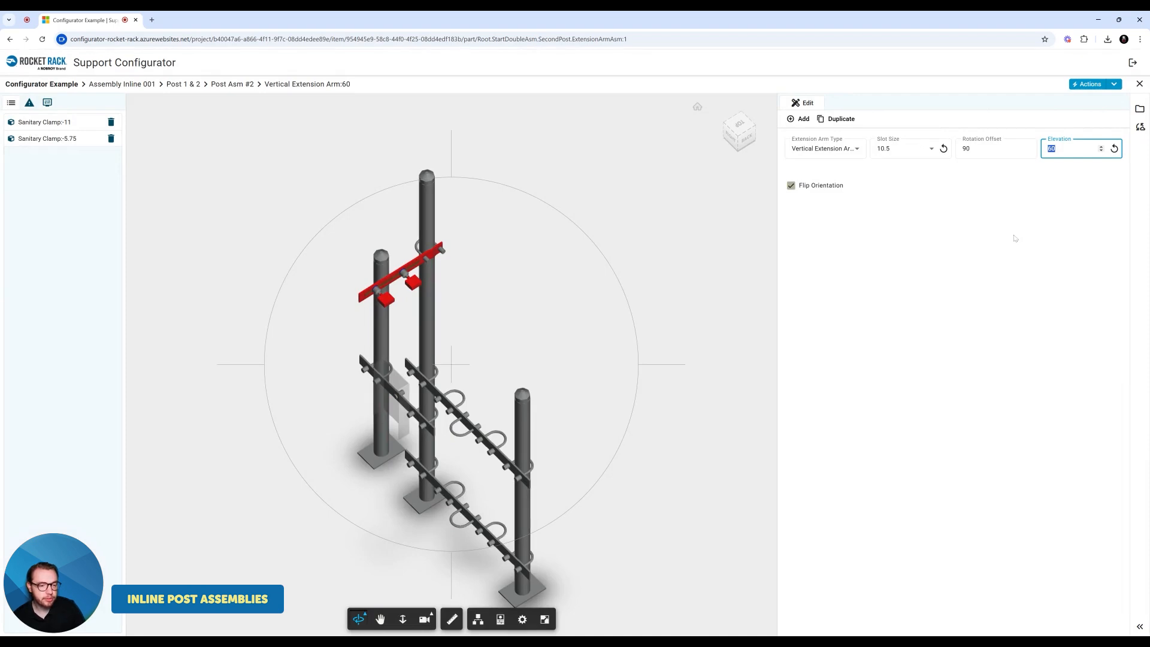
{"action": "left_click", "coordinate": [912, 321]}
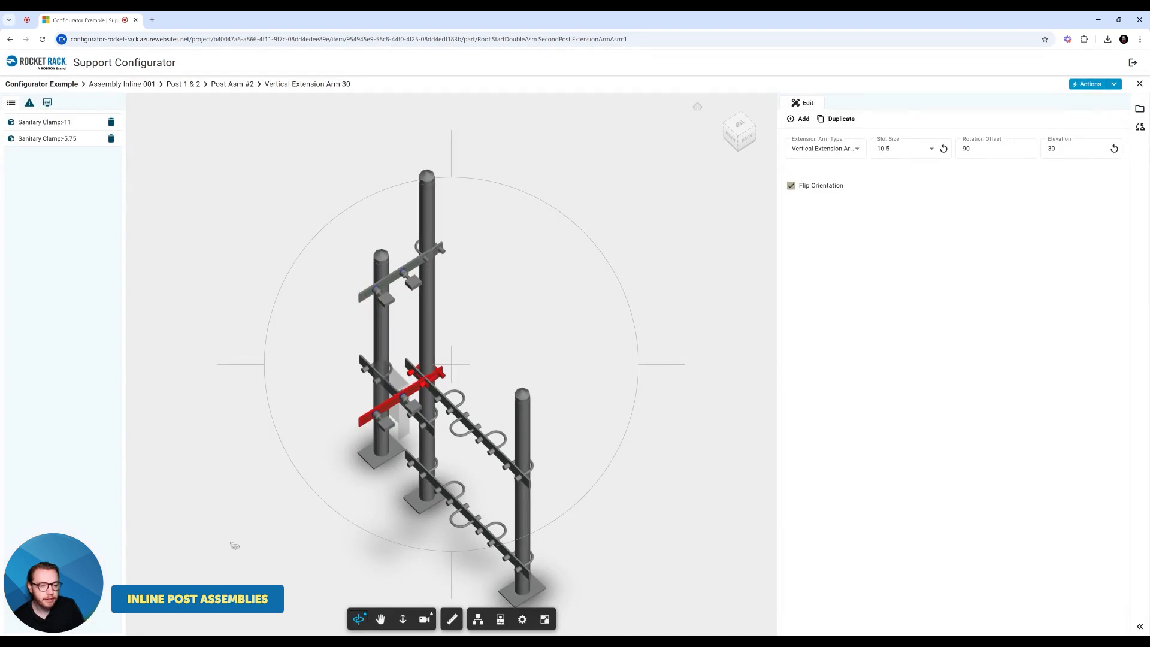
Lower the duplicated vertical extension arm to an elevation of 25 to clear the neighbouring rack.
{"action": "left_click_drag", "start_coordinate": [234, 546], "coordinate": [270, 487]}
{"action": "double_click", "coordinate": [1047, 149]}
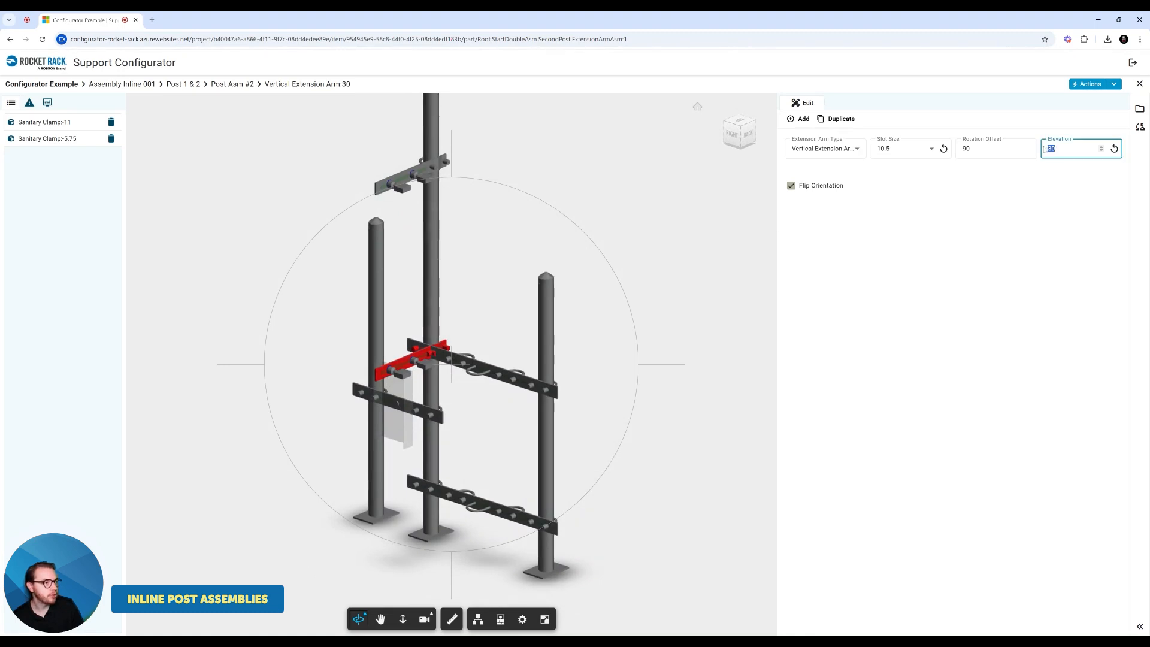
{"action": "left_click", "coordinate": [1057, 224]}
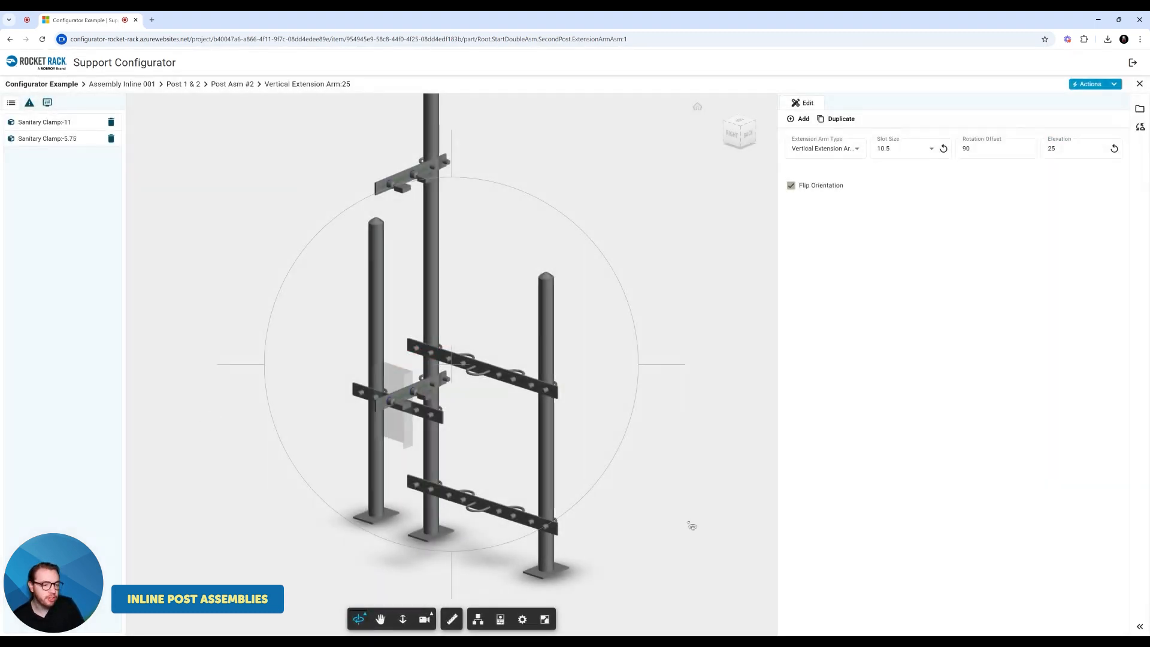
Return to the Assembly Inline 001 level and add a fourth post to the inline assembly.
{"action": "left_click_drag", "start_coordinate": [688, 523], "coordinate": [784, 588]}
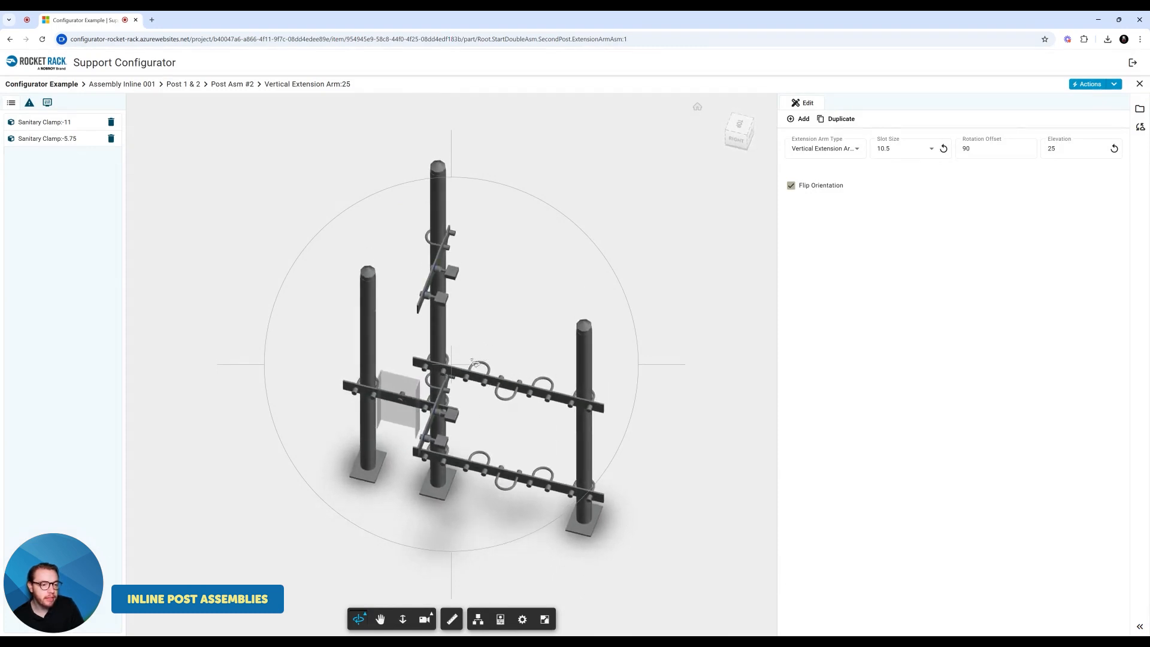
{"action": "left_click_drag", "start_coordinate": [681, 545], "coordinate": [442, 479]}
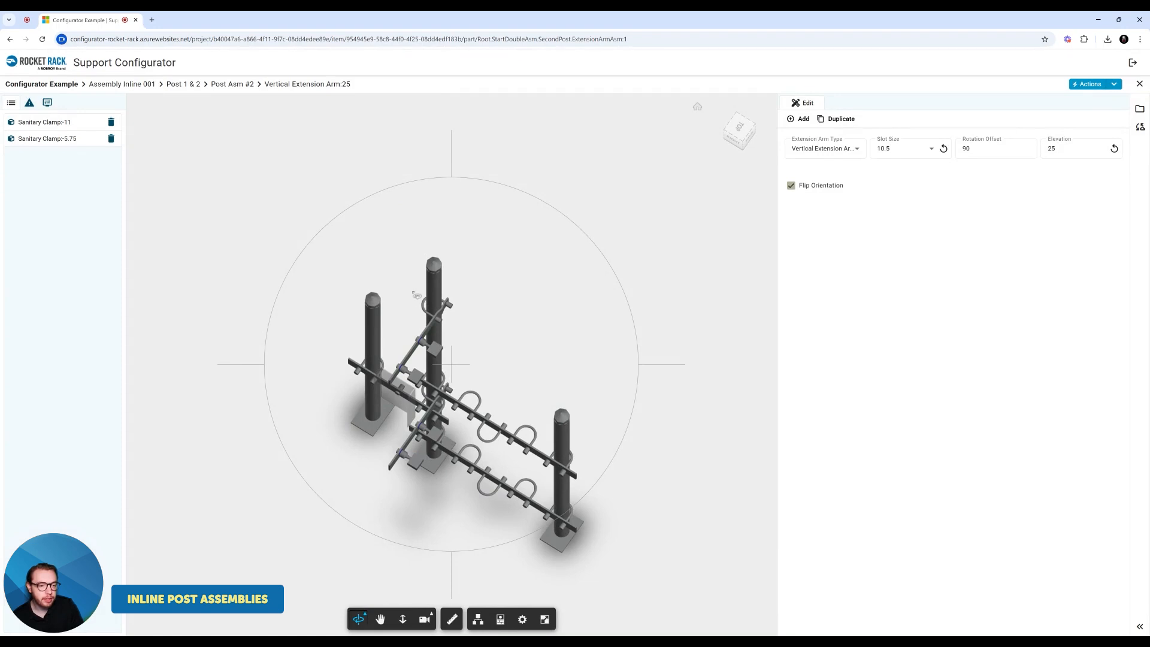
{"action": "left_click_drag", "start_coordinate": [654, 569], "coordinate": [419, 549]}
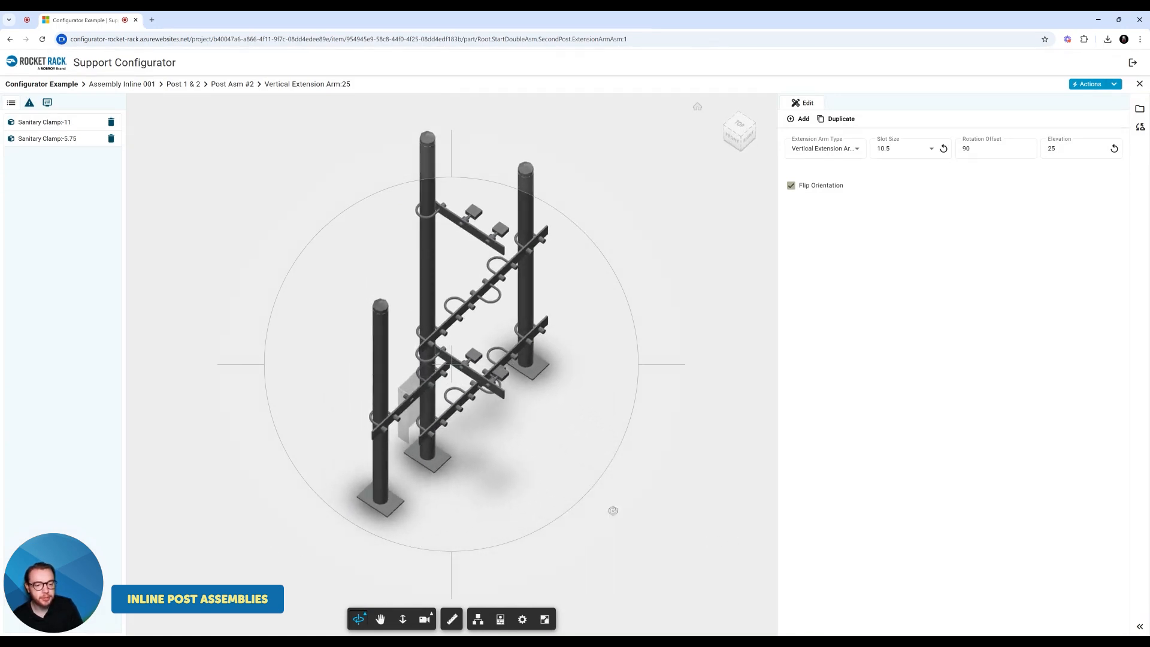
{"action": "left_click_drag", "start_coordinate": [718, 573], "coordinate": [780, 493]}
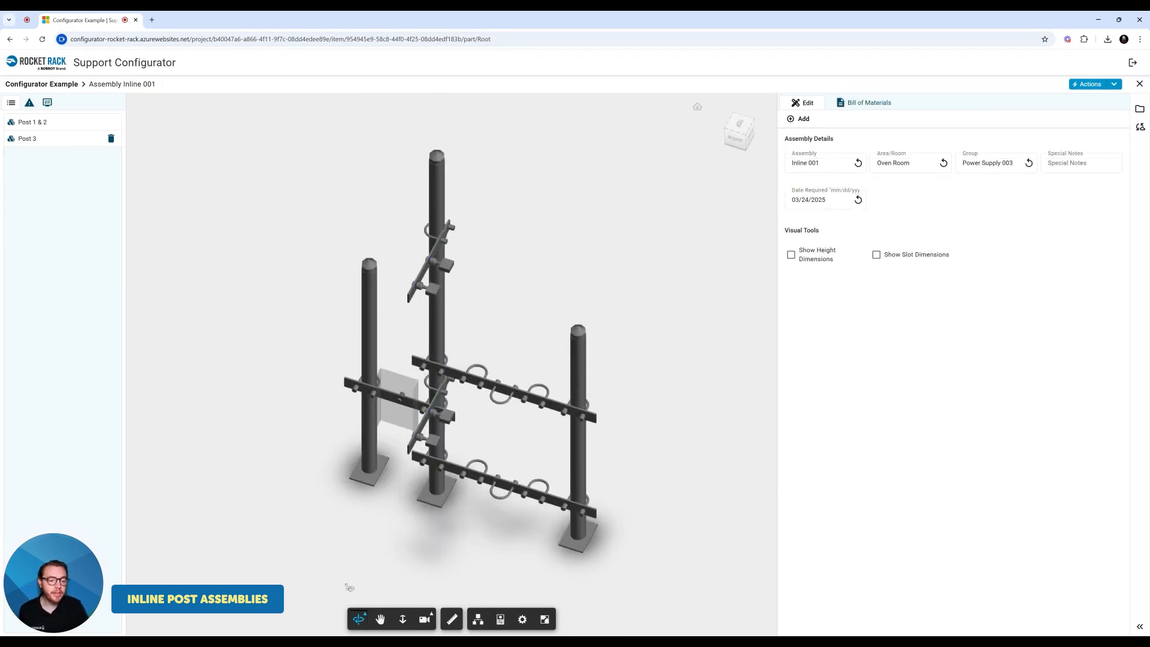
{"action": "left_click", "coordinate": [380, 618]}
{"action": "left_click_drag", "start_coordinate": [327, 524], "coordinate": [245, 523]}
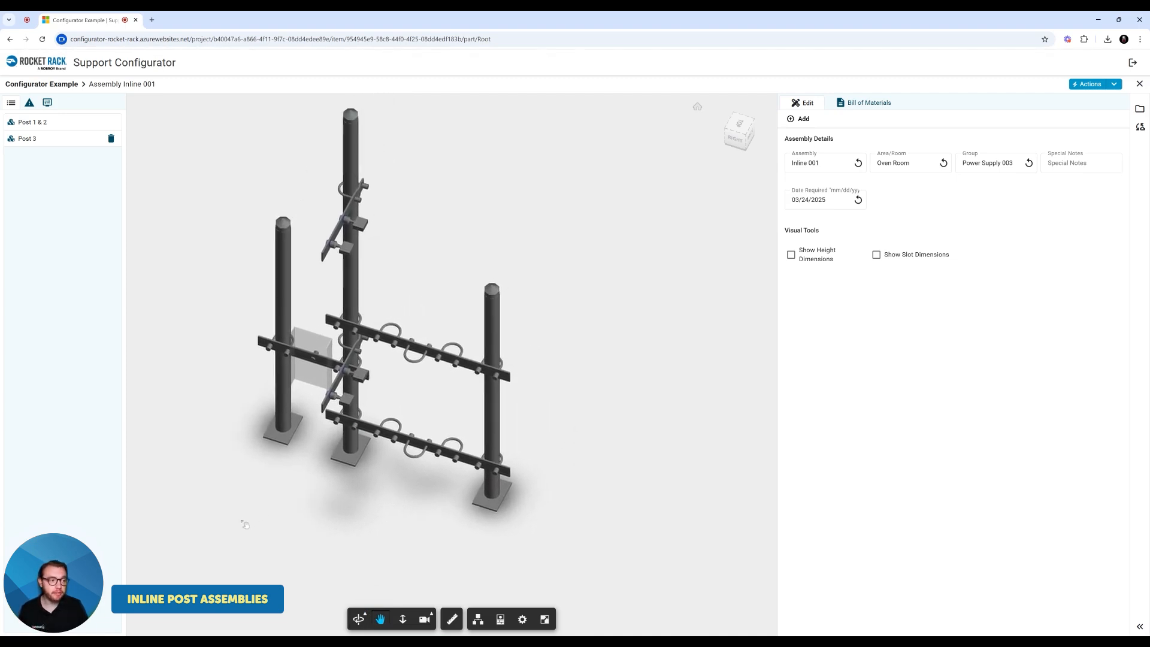
{"action": "left_click", "coordinate": [802, 119]}
{"action": "left_click", "coordinate": [811, 143]}
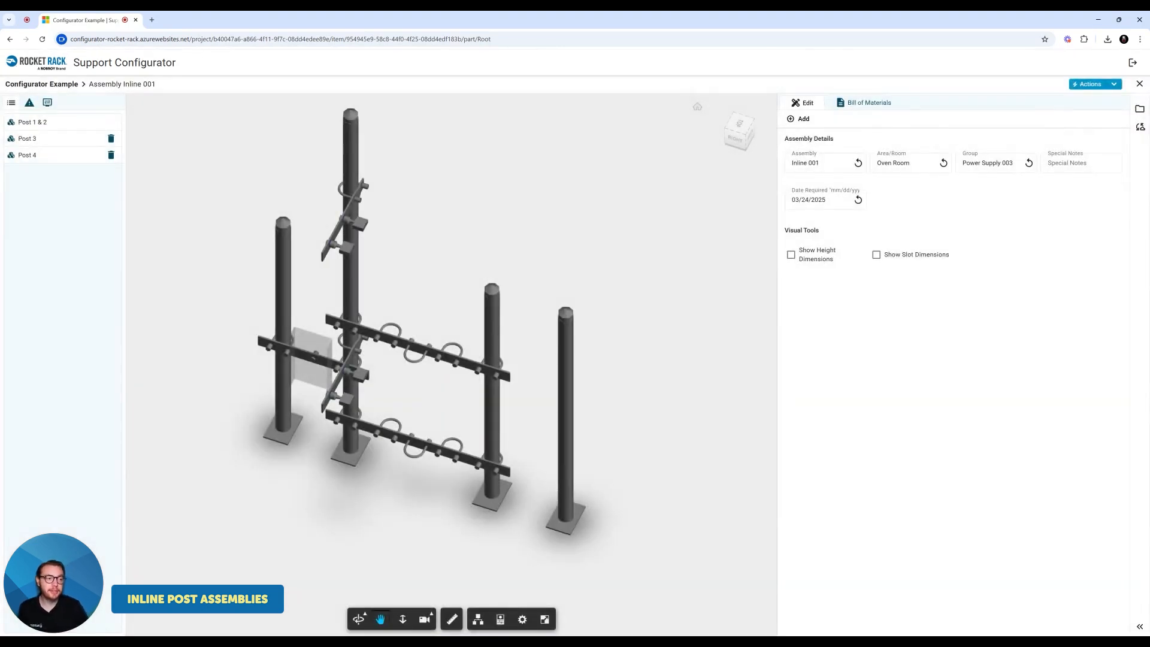
Add a Tented Rack to the Post 4 section.
{"action": "double_click", "coordinate": [30, 156]}
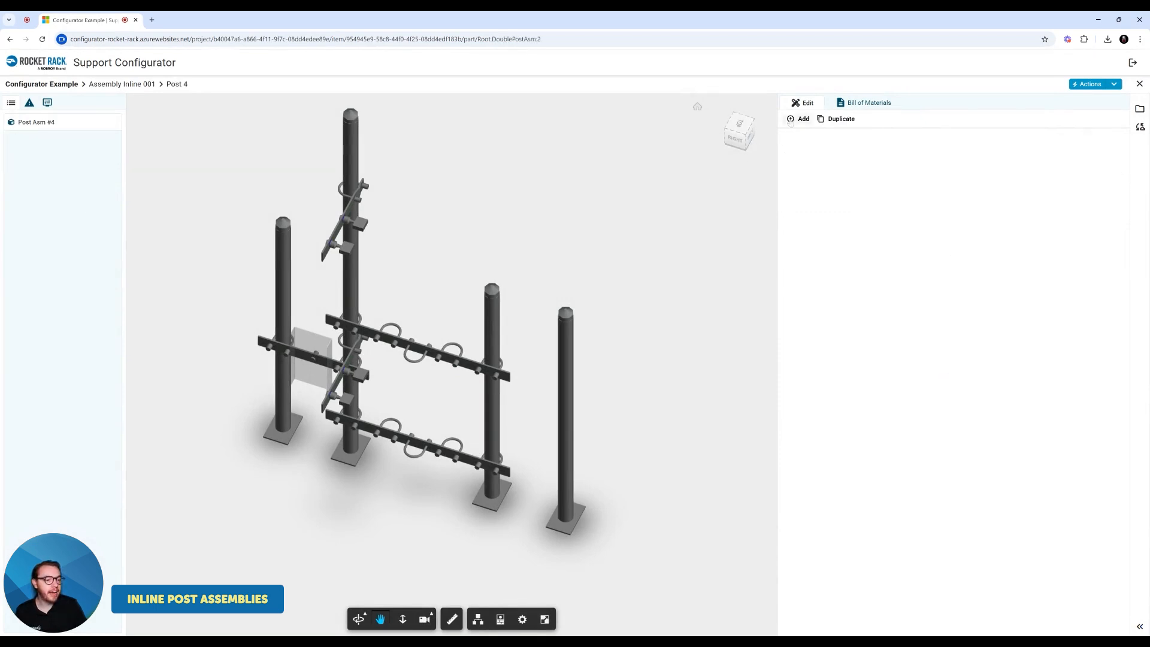
{"action": "left_click", "coordinate": [793, 120]}
{"action": "left_click", "coordinate": [814, 157]}
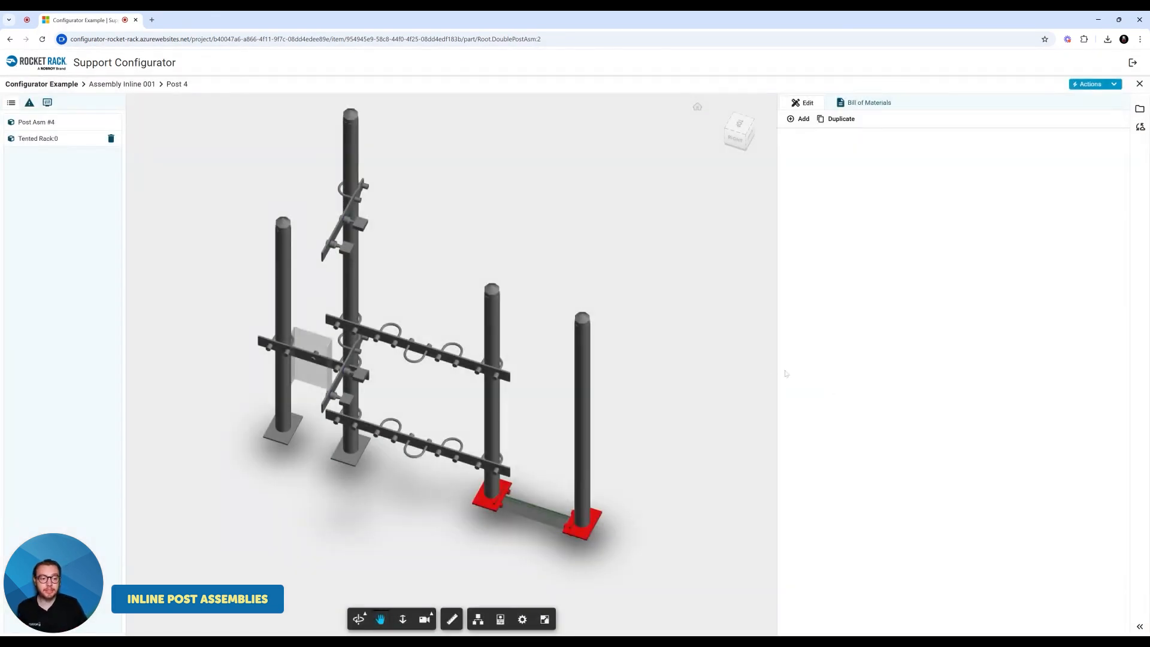
Set the Post 4 tented rack's length to 30 and its elevation to 20.
{"action": "left_click", "coordinate": [38, 142]}
{"action": "left_click", "coordinate": [816, 150]}
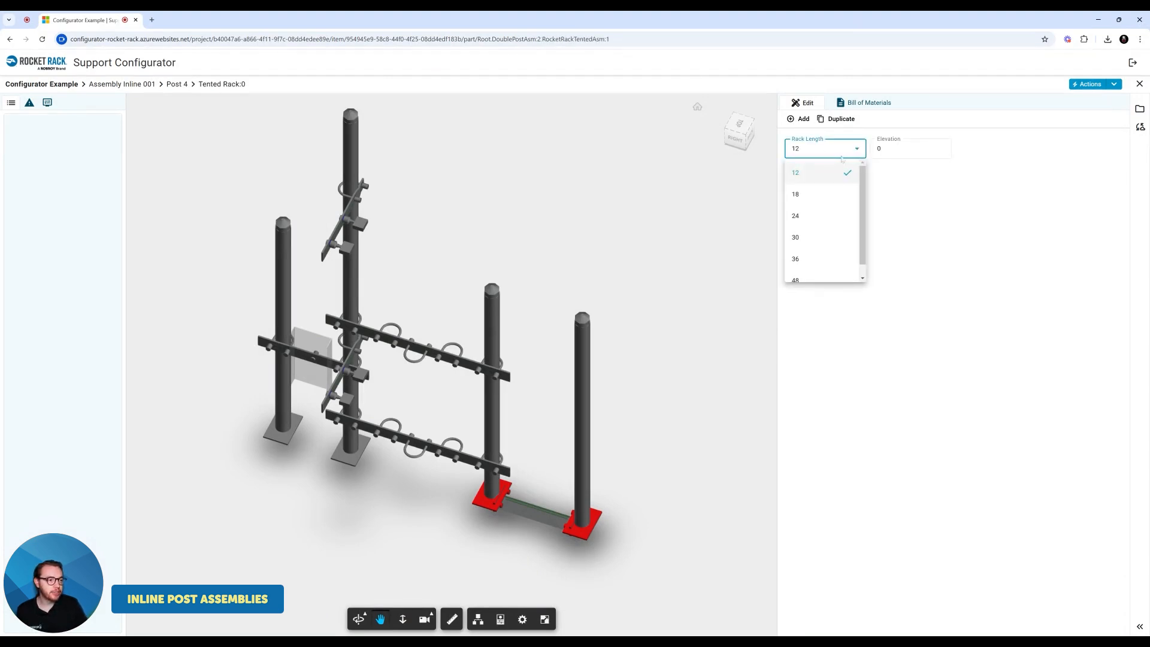
{"action": "scroll", "coordinate": [816, 244], "scroll_direction": "down", "scroll_amount": 1}
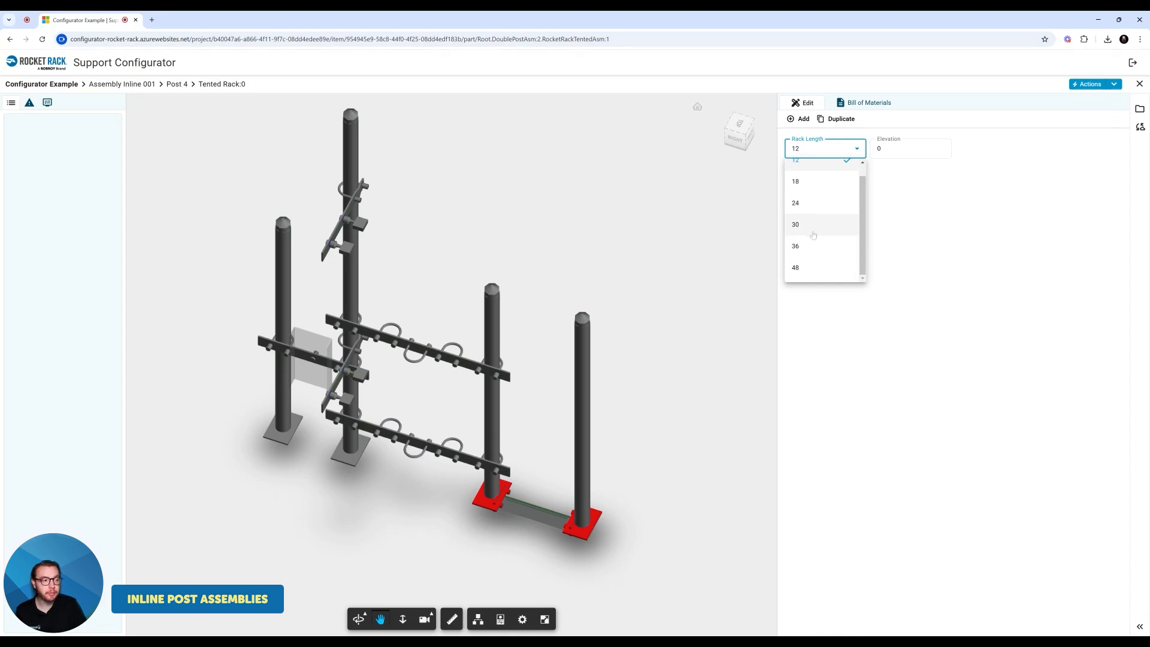
{"action": "left_click", "coordinate": [809, 224]}
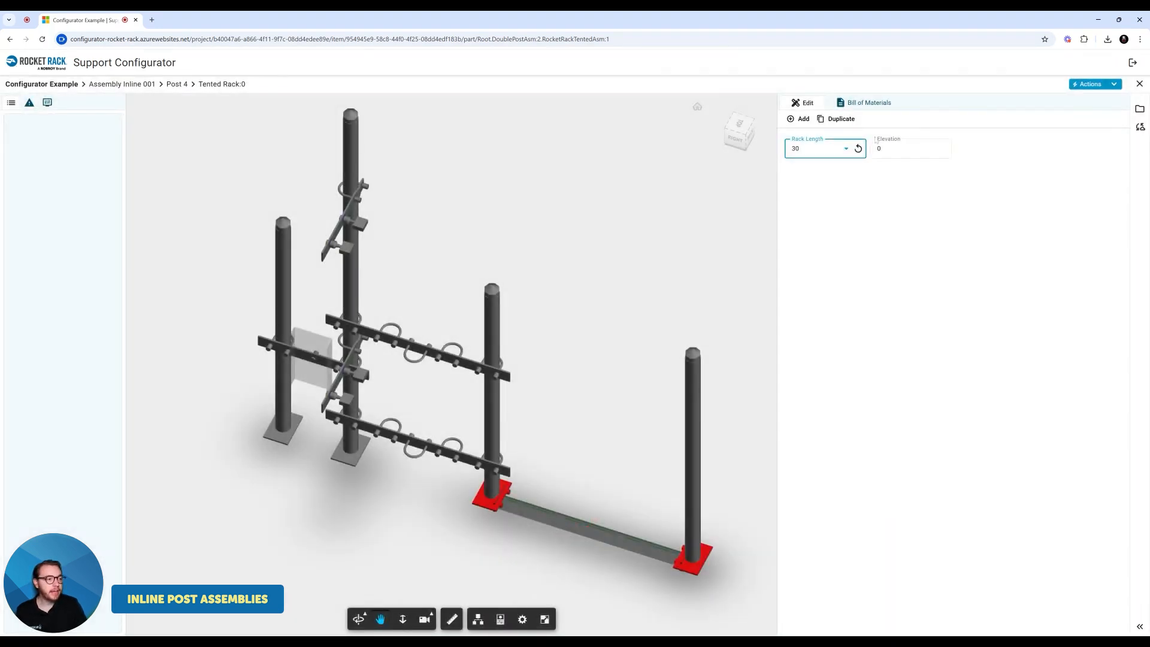
{"action": "left_click", "coordinate": [878, 148]}
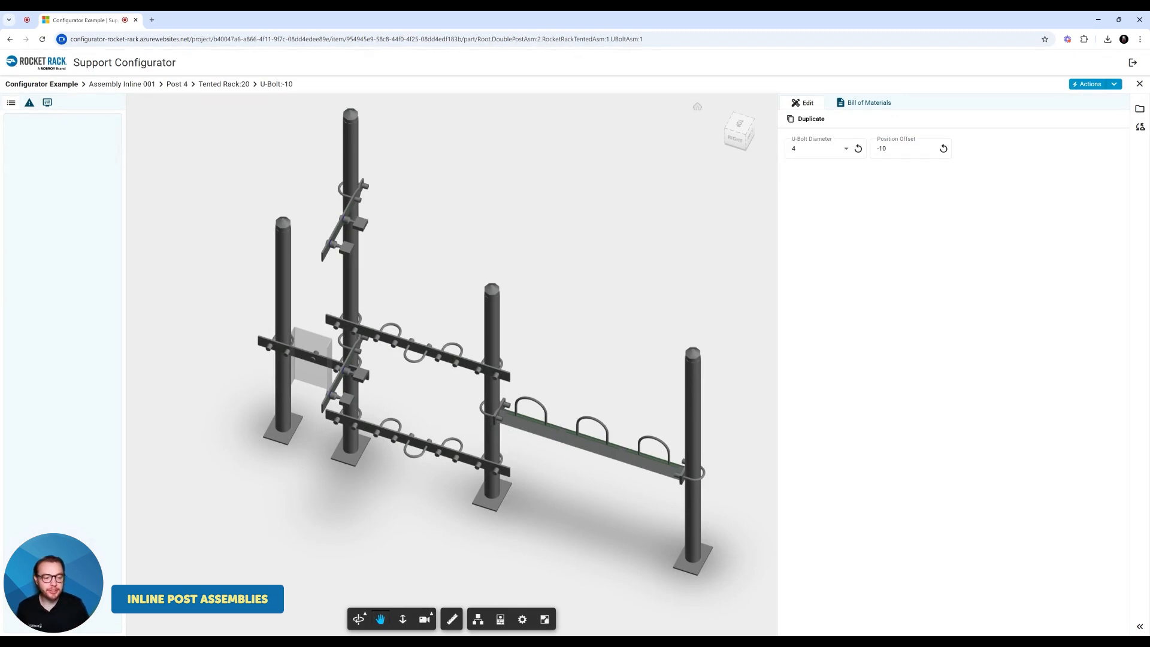
Examine the tented rack and its U-bolts between the third and fourth posts from different angles.
{"action": "left_click", "coordinate": [358, 619]}
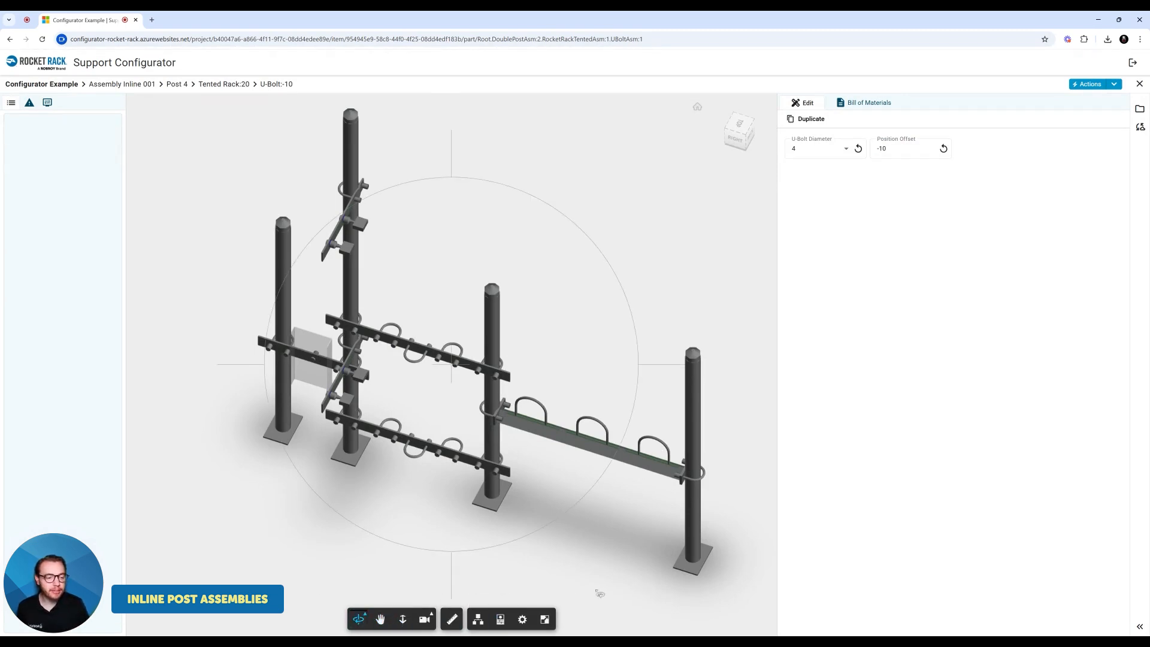
{"action": "left_click_drag", "start_coordinate": [600, 594], "coordinate": [627, 570]}
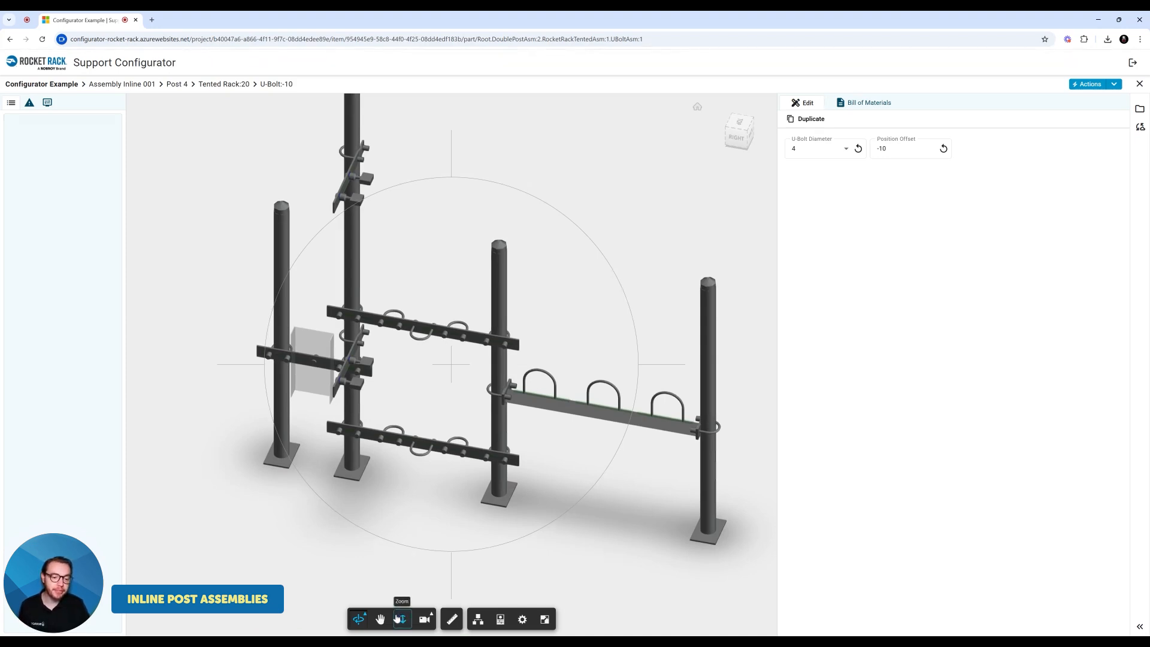
{"action": "left_click", "coordinate": [379, 618]}
{"action": "left_click_drag", "start_coordinate": [577, 569], "coordinate": [543, 603]}
{"action": "left_click", "coordinate": [359, 619]}
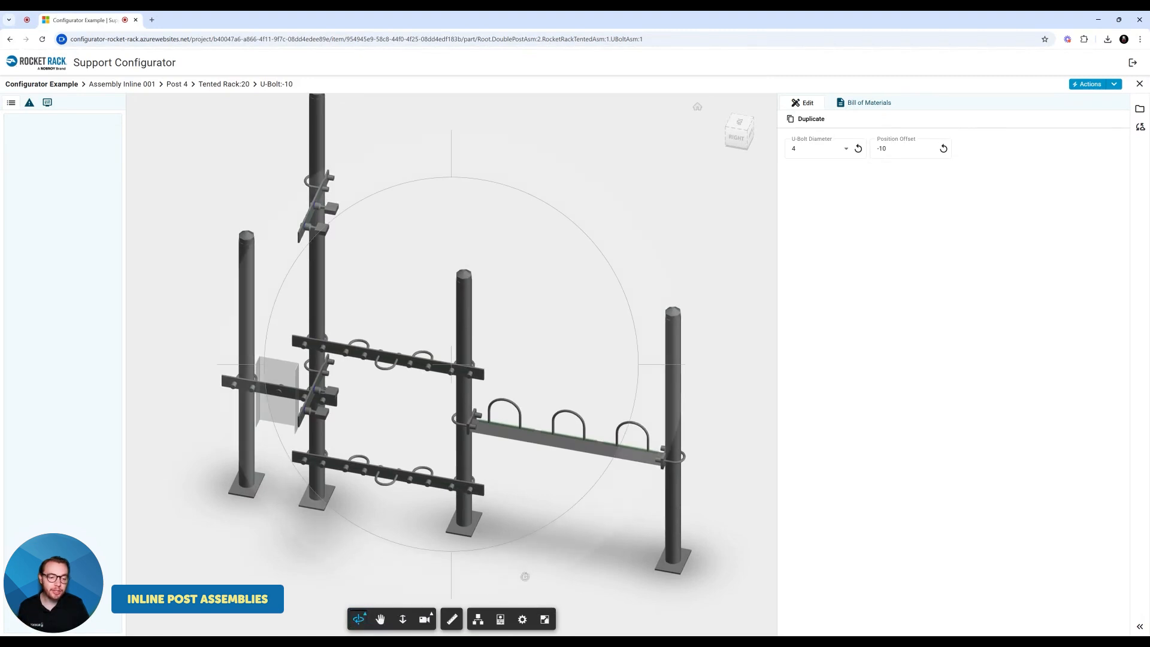
{"action": "left_click_drag", "start_coordinate": [648, 592], "coordinate": [605, 571]}
{"action": "left_click", "coordinate": [379, 619]}
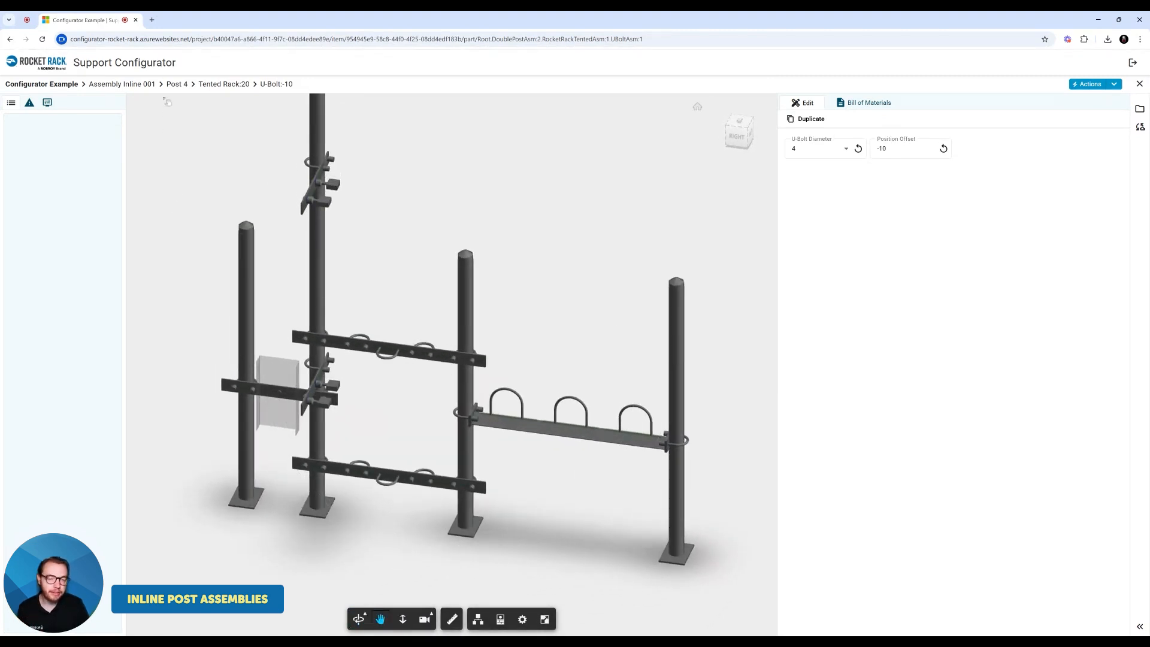
Return to the Post 4 level and add an Extension Arm Asm to Post Asm #4.
{"action": "left_click", "coordinate": [178, 85]}
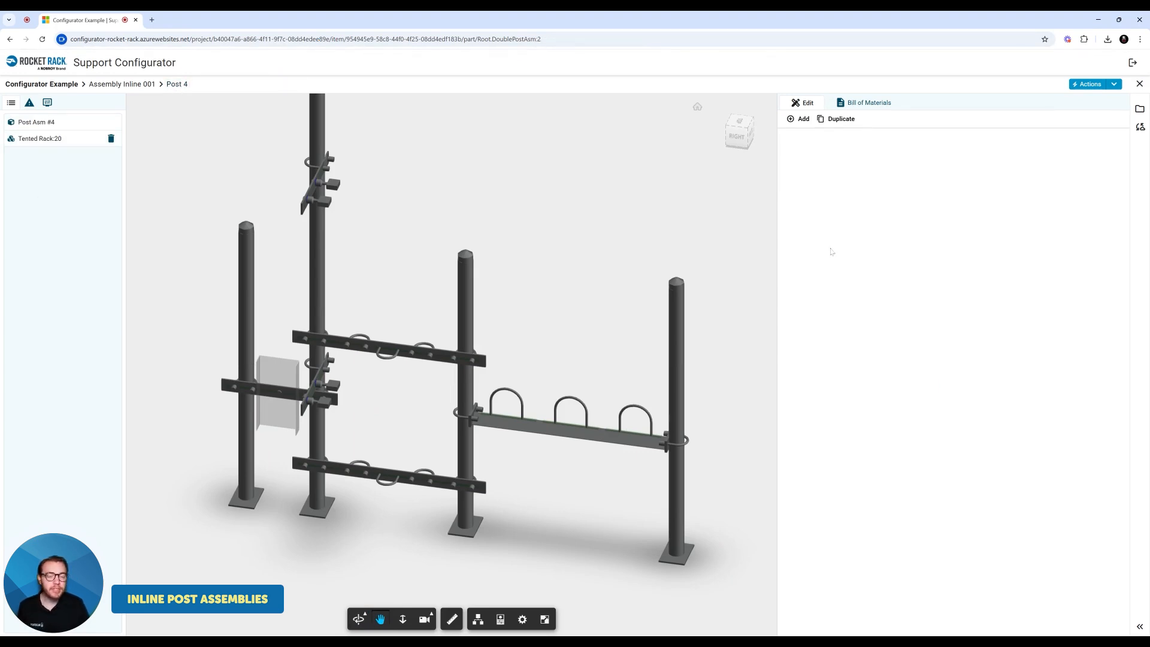
{"action": "left_click", "coordinate": [46, 122]}
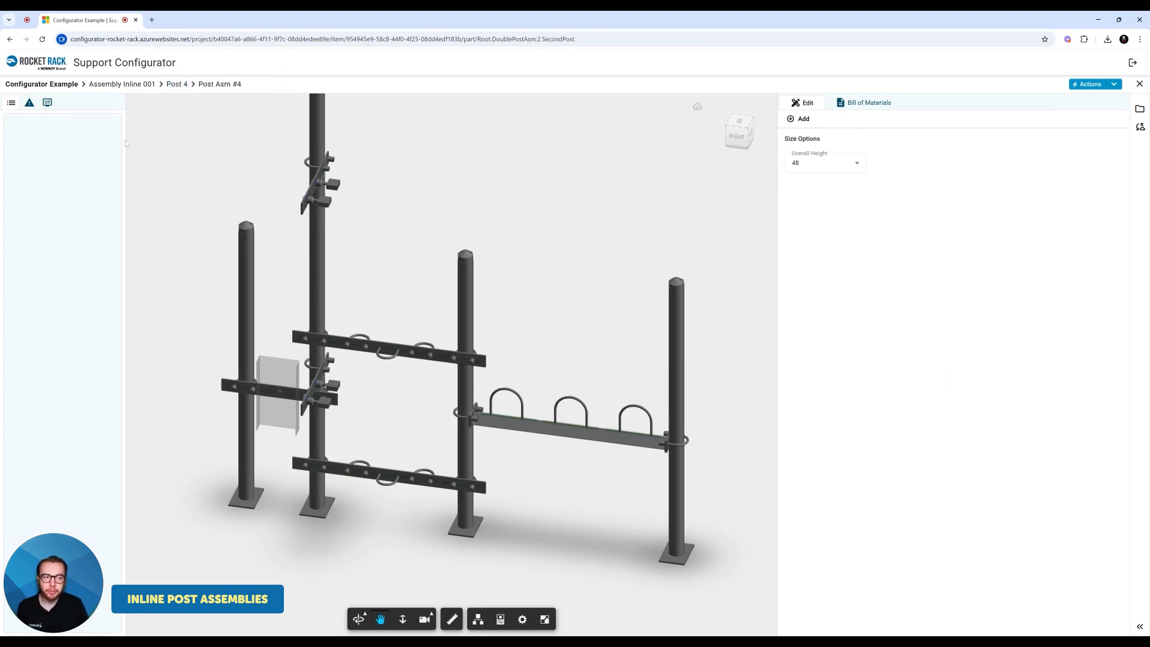
{"action": "left_click", "coordinate": [804, 121]}
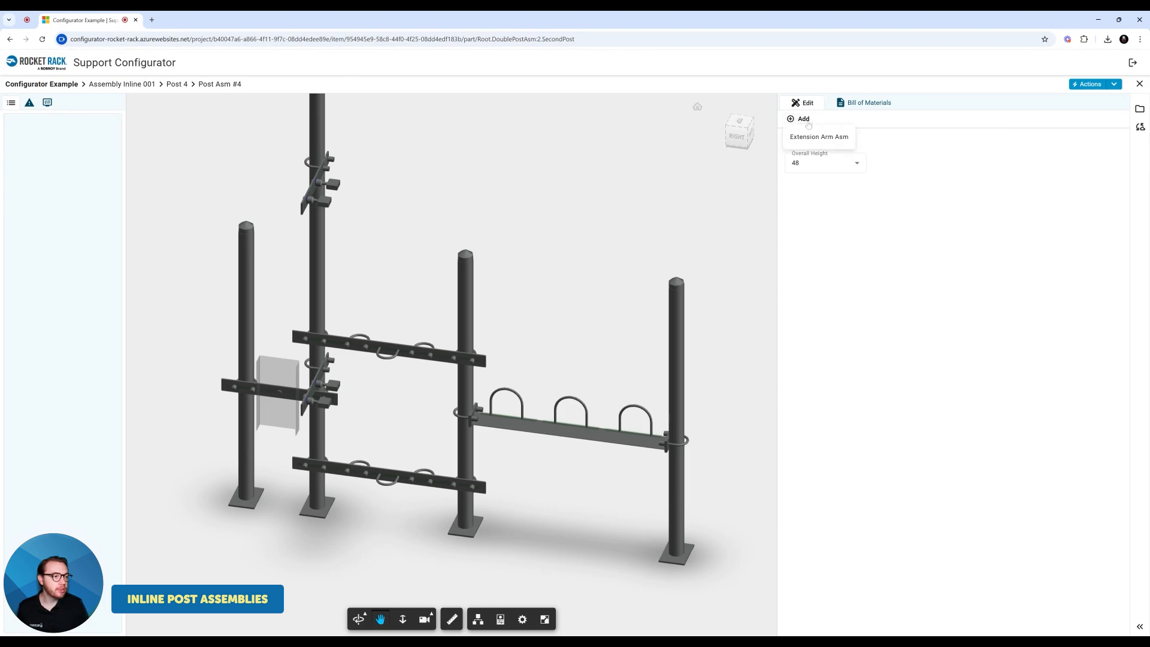
{"action": "left_click", "coordinate": [806, 133]}
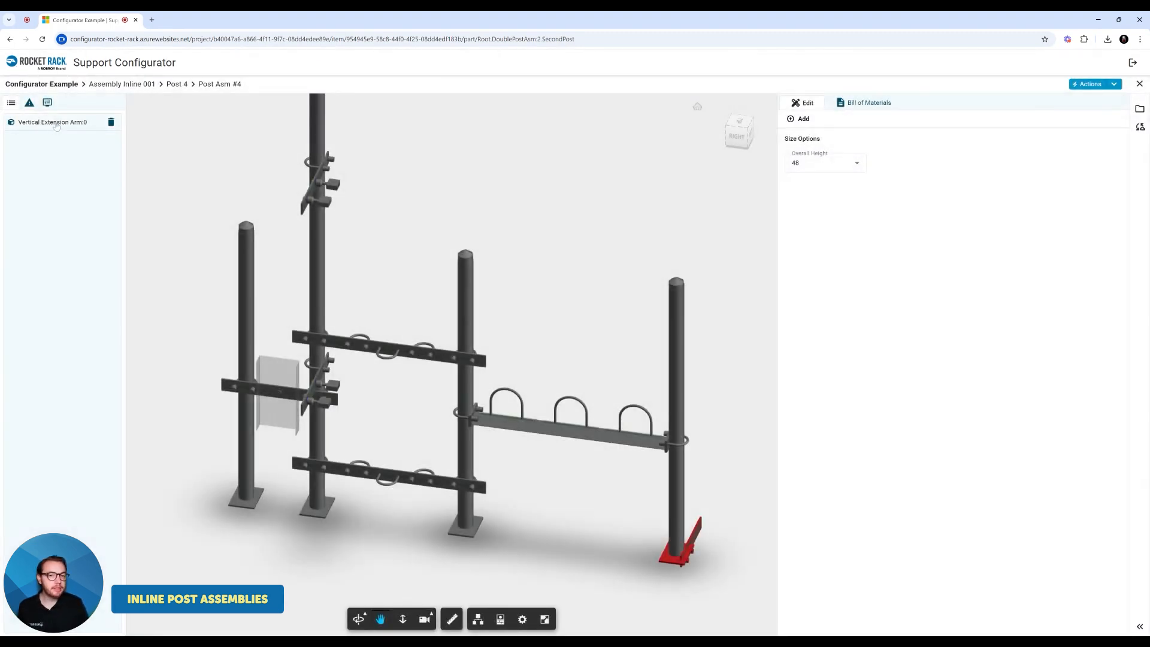
Change the new extension arm on Post Asm #4 to the horizontal type and set its elevation to 40.
{"action": "left_click", "coordinate": [59, 122]}
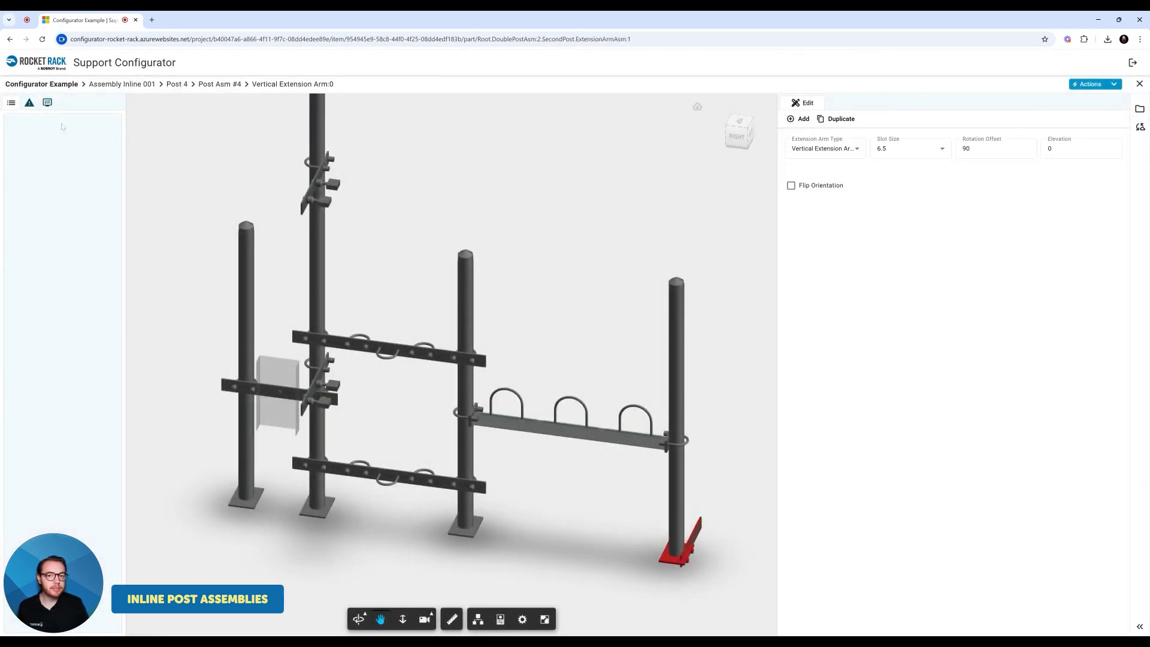
{"action": "left_click", "coordinate": [823, 151]}
{"action": "left_click", "coordinate": [821, 215]}
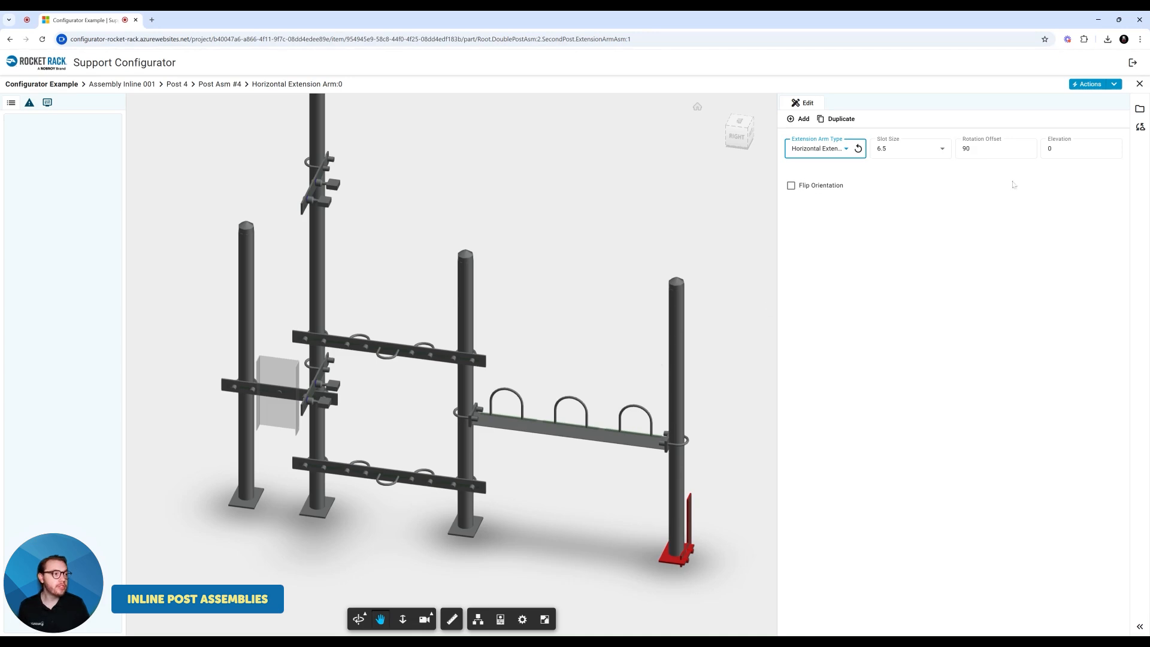
{"action": "left_click_drag", "start_coordinate": [1057, 148], "coordinate": [1027, 154]}
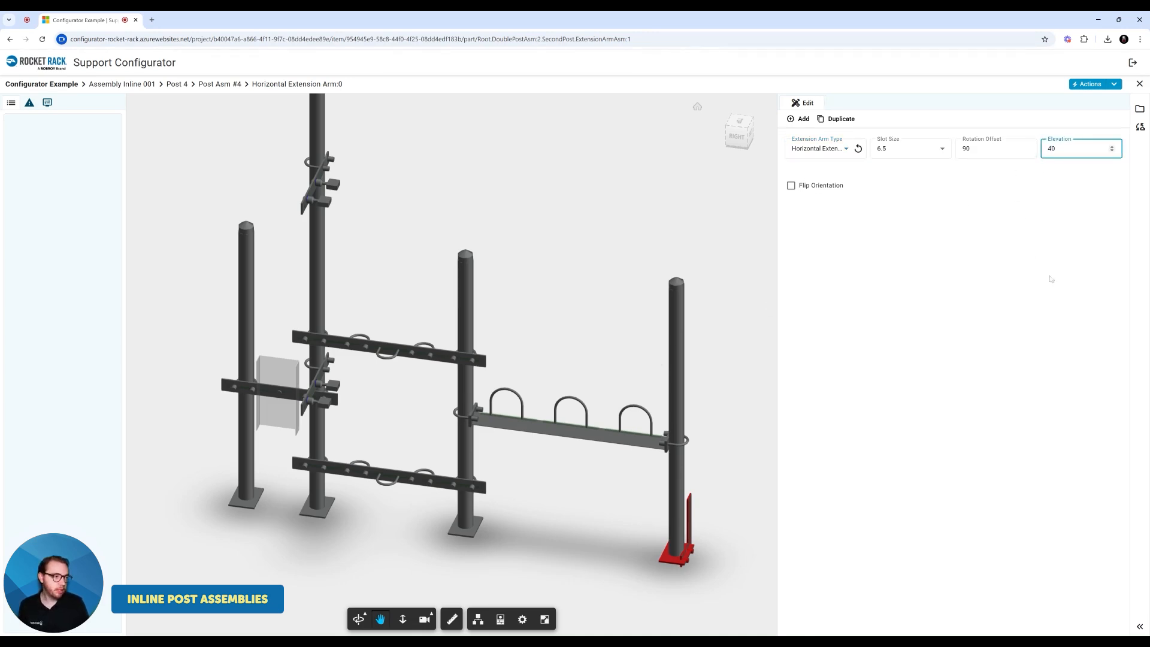
{"action": "type", "text": "40"}
{"action": "key", "text": "Return"}
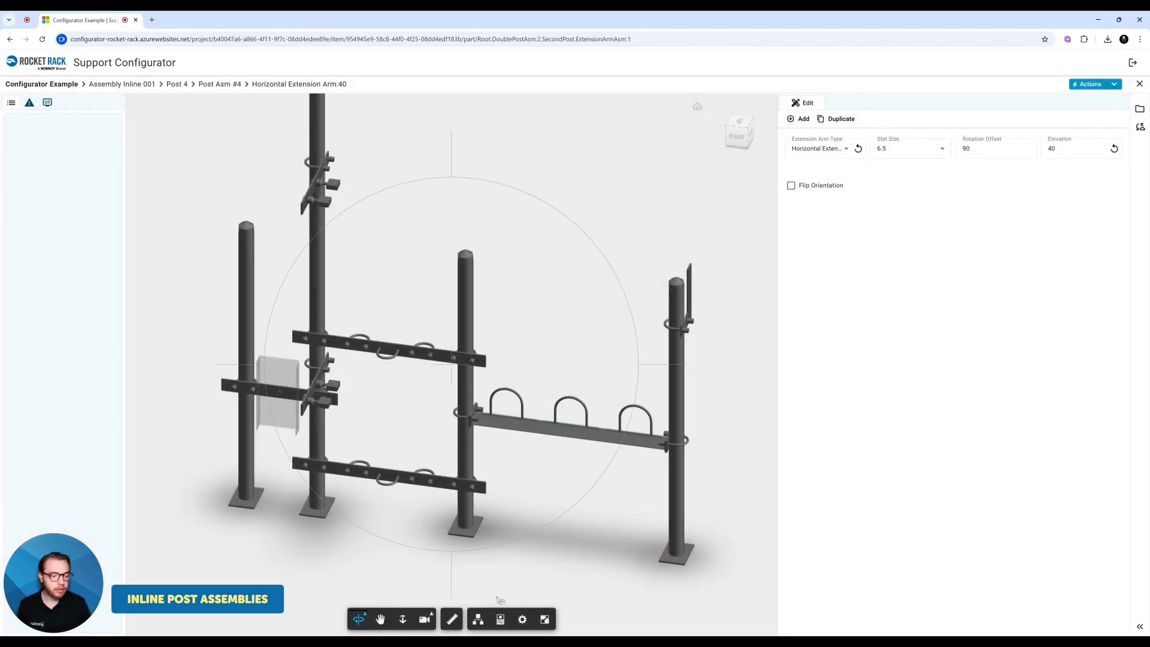
Add a U Bolt to the horizontal extension arm and set its diameter to 1.
{"action": "left_click_drag", "start_coordinate": [738, 574], "coordinate": [573, 536]}
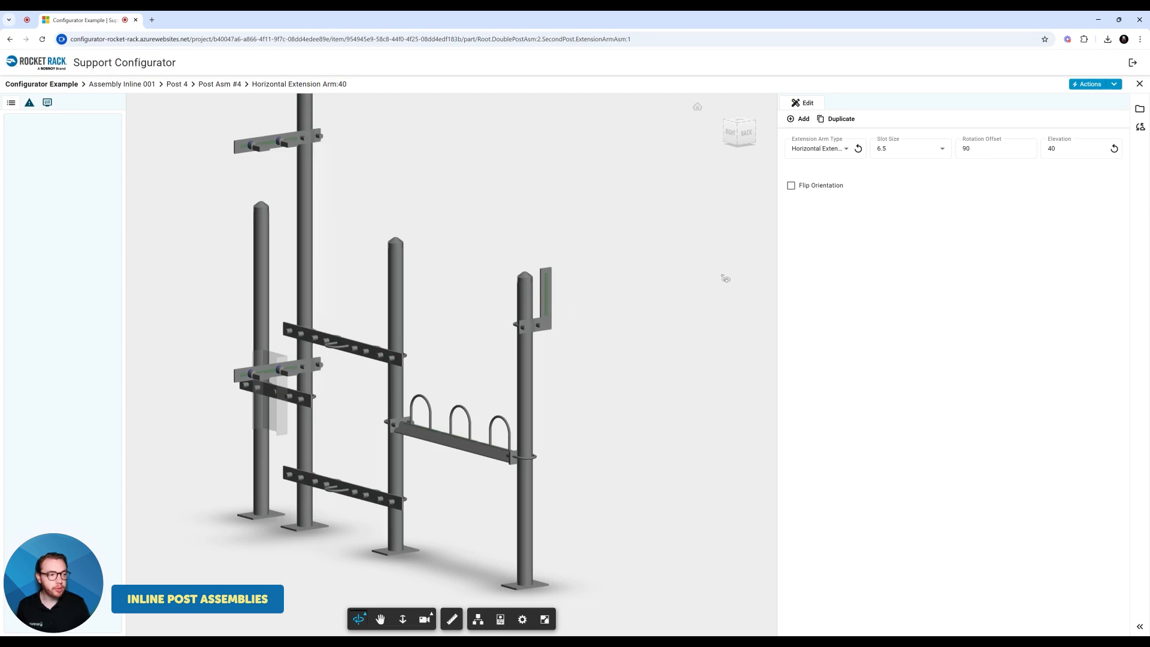
{"action": "left_click", "coordinate": [799, 118]}
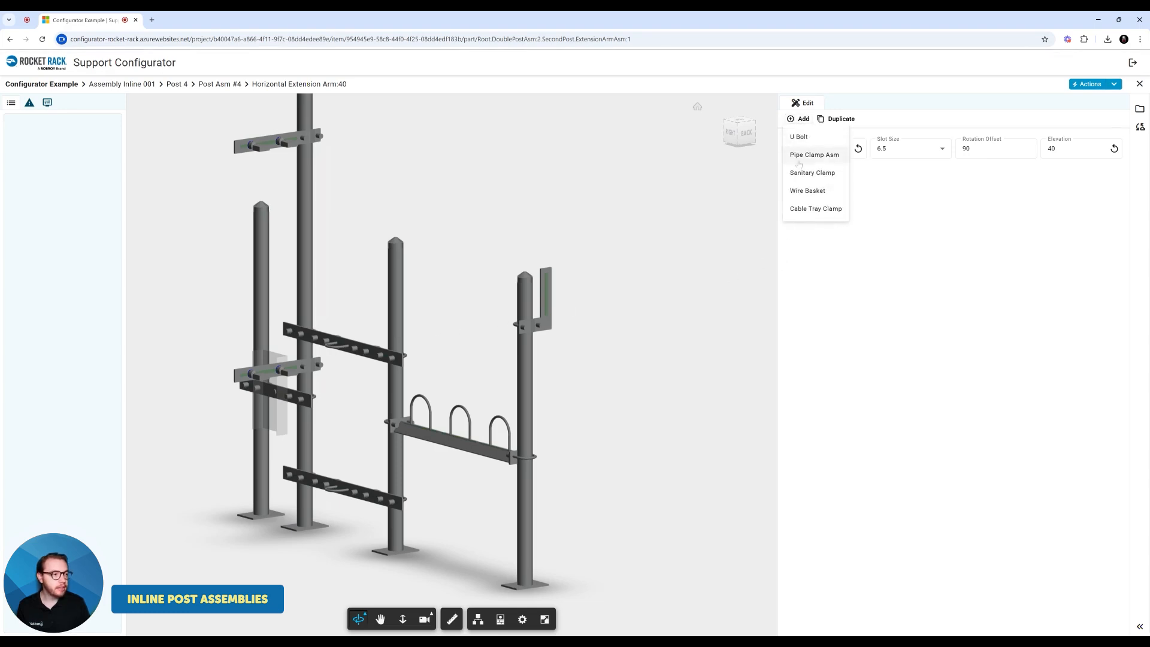
{"action": "left_click", "coordinate": [799, 137]}
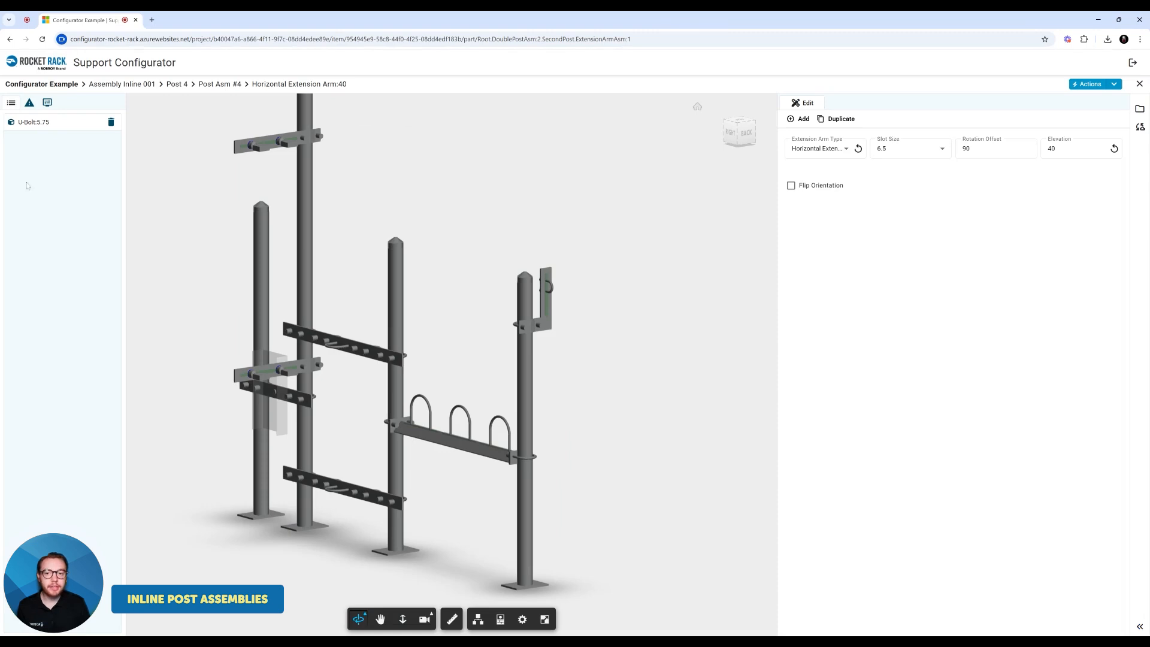
{"action": "left_click", "coordinate": [42, 127]}
{"action": "left_click", "coordinate": [825, 149]}
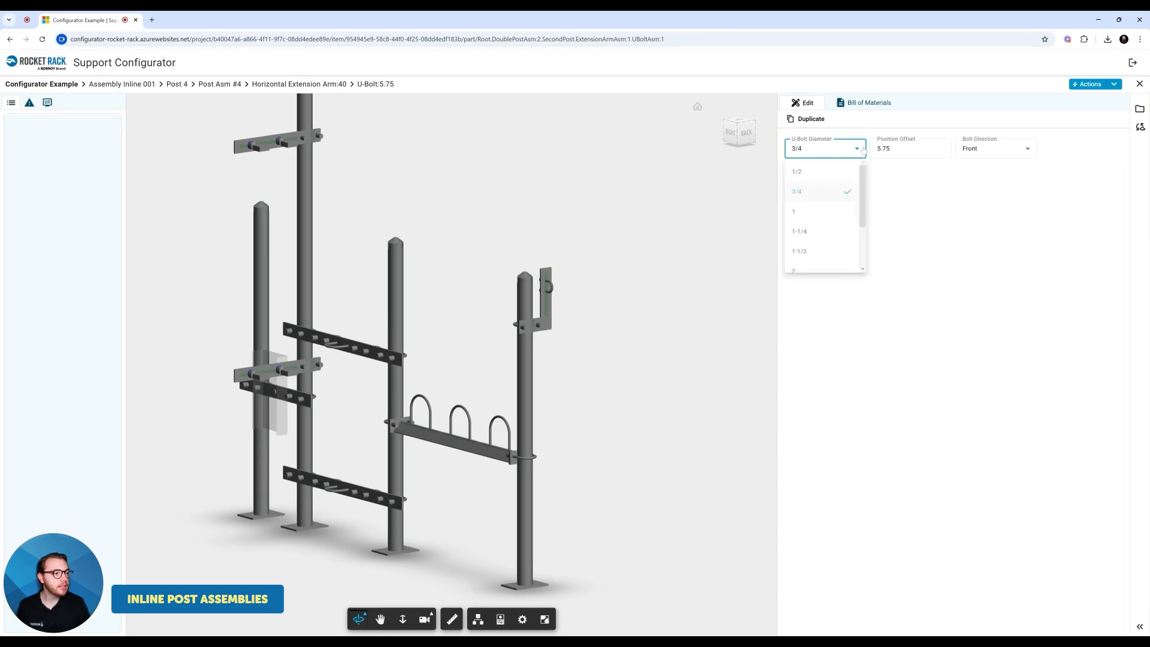
{"action": "left_click", "coordinate": [819, 217]}
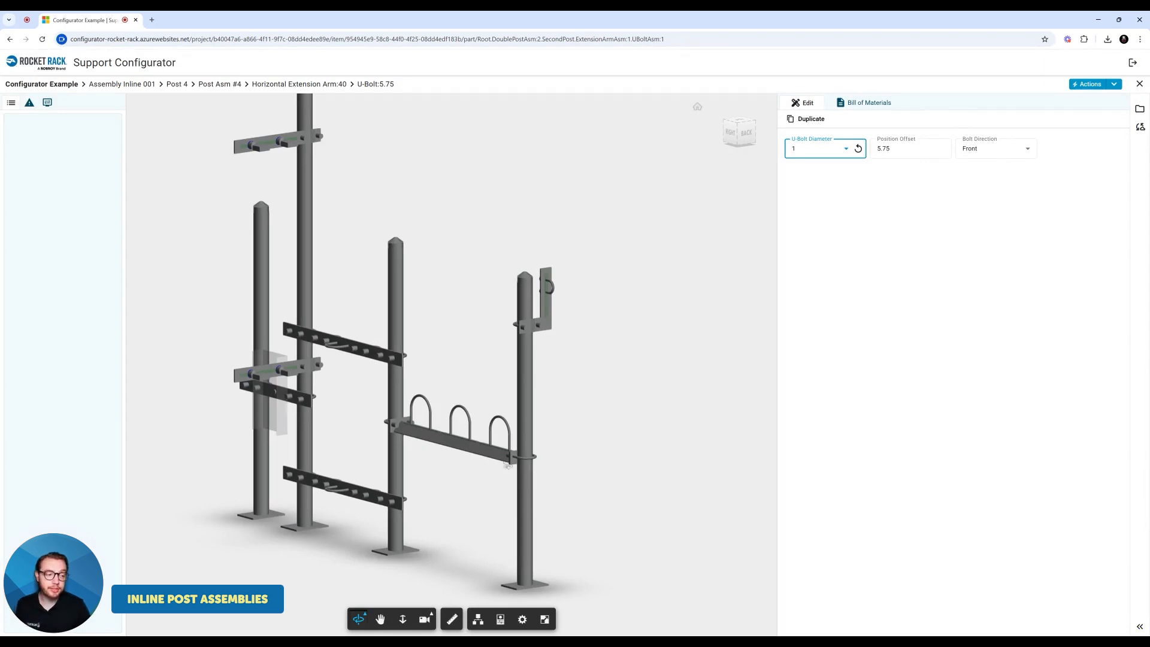
Queue the outputs for the finished inline assembly and export its bill of materials.
{"action": "left_click_drag", "start_coordinate": [678, 512], "coordinate": [634, 570]}
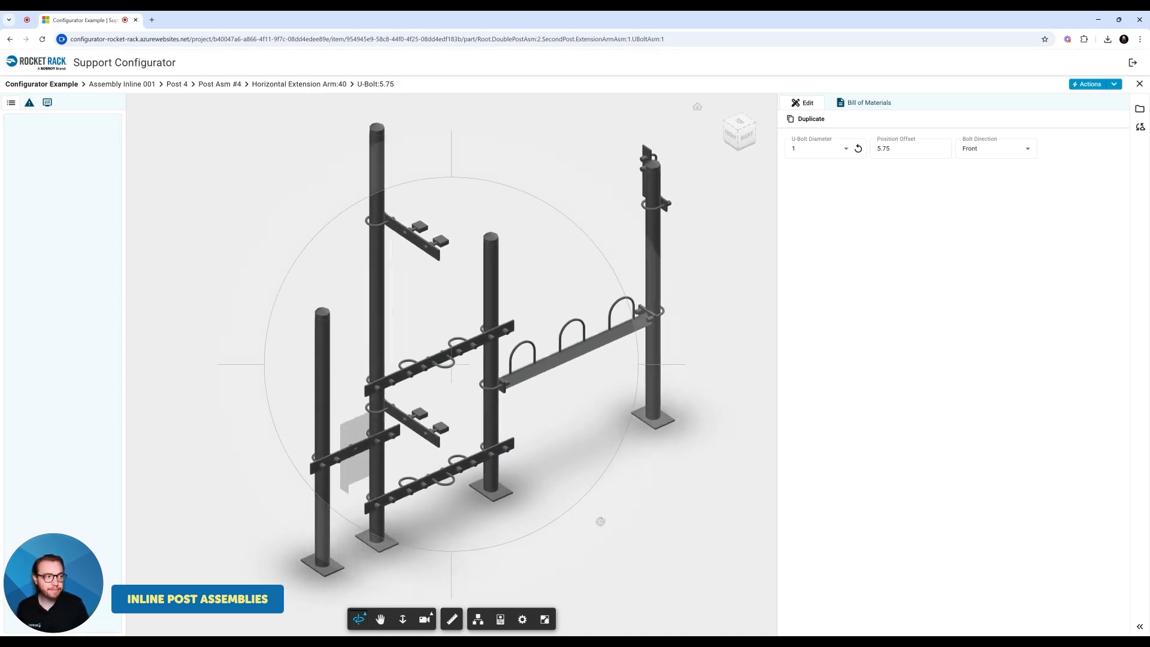
{"action": "left_click", "coordinate": [1113, 84]}
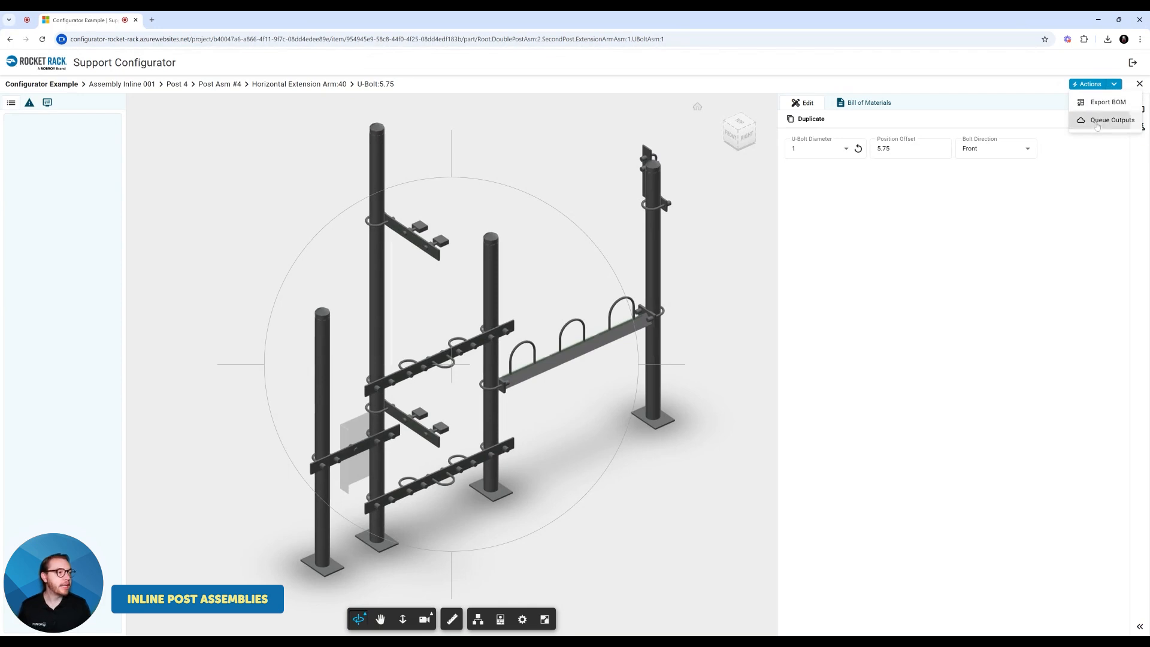
{"action": "left_click", "coordinate": [1097, 120]}
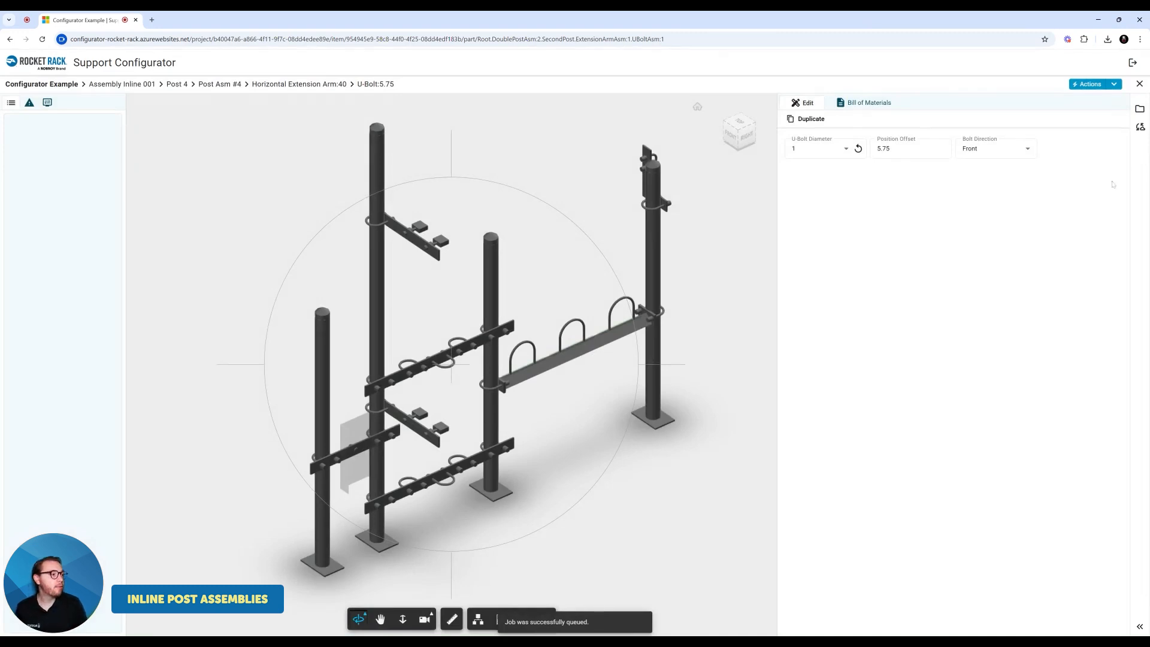
{"action": "left_click", "coordinate": [1140, 127]}
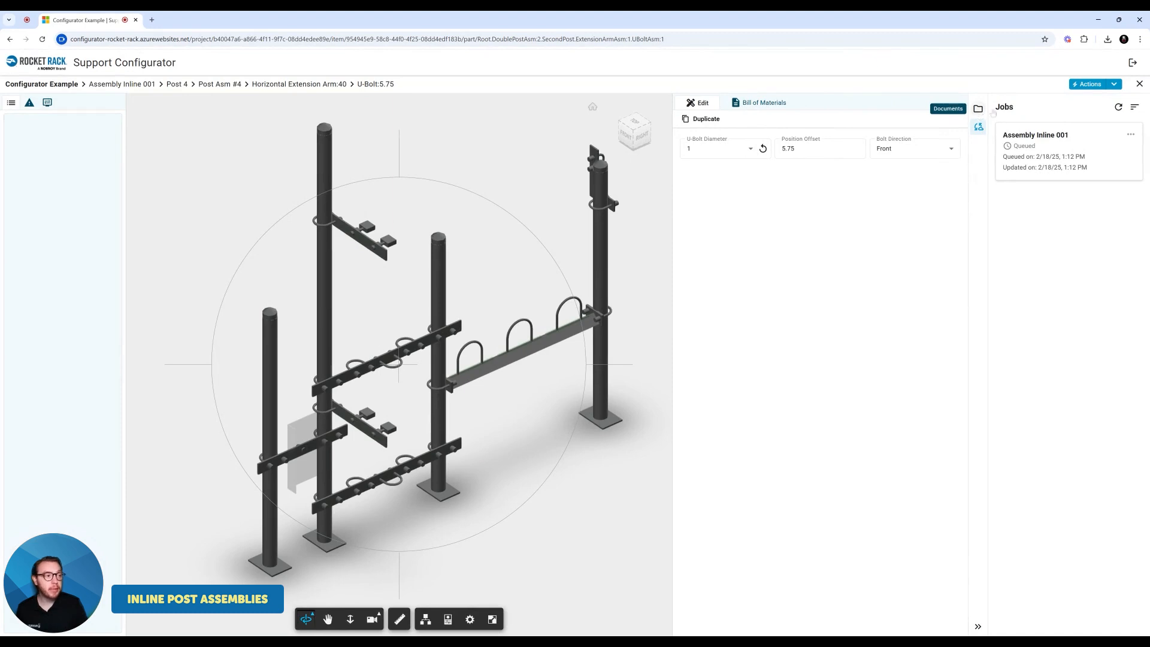
{"action": "left_click", "coordinate": [1113, 84]}
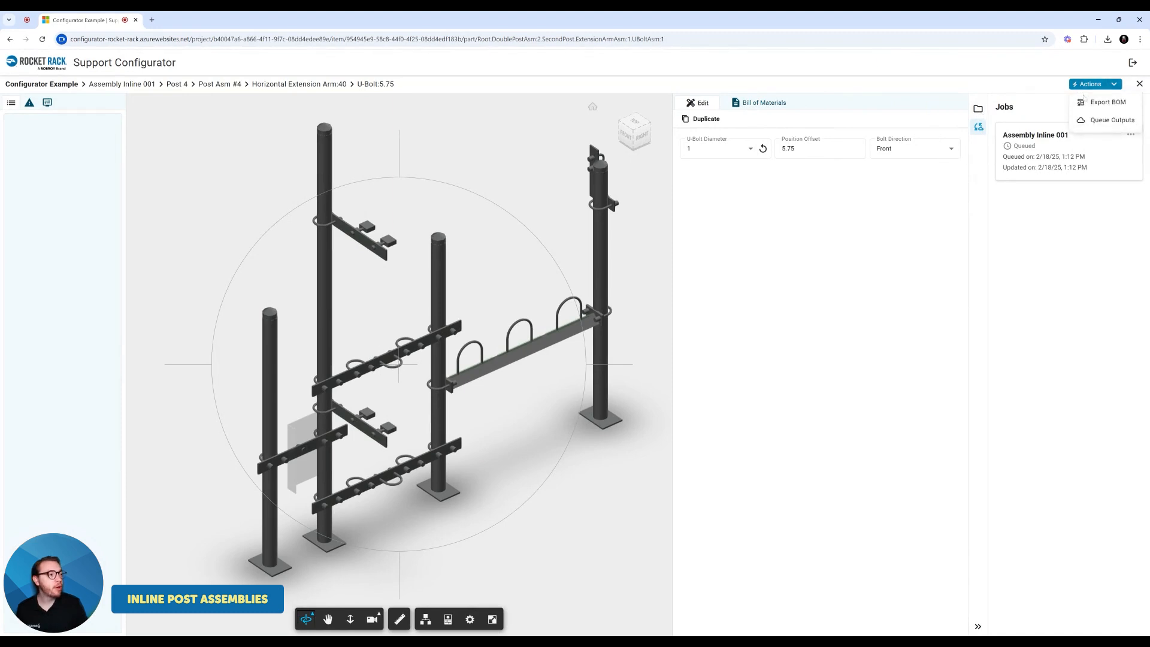
{"action": "left_click", "coordinate": [1097, 105]}
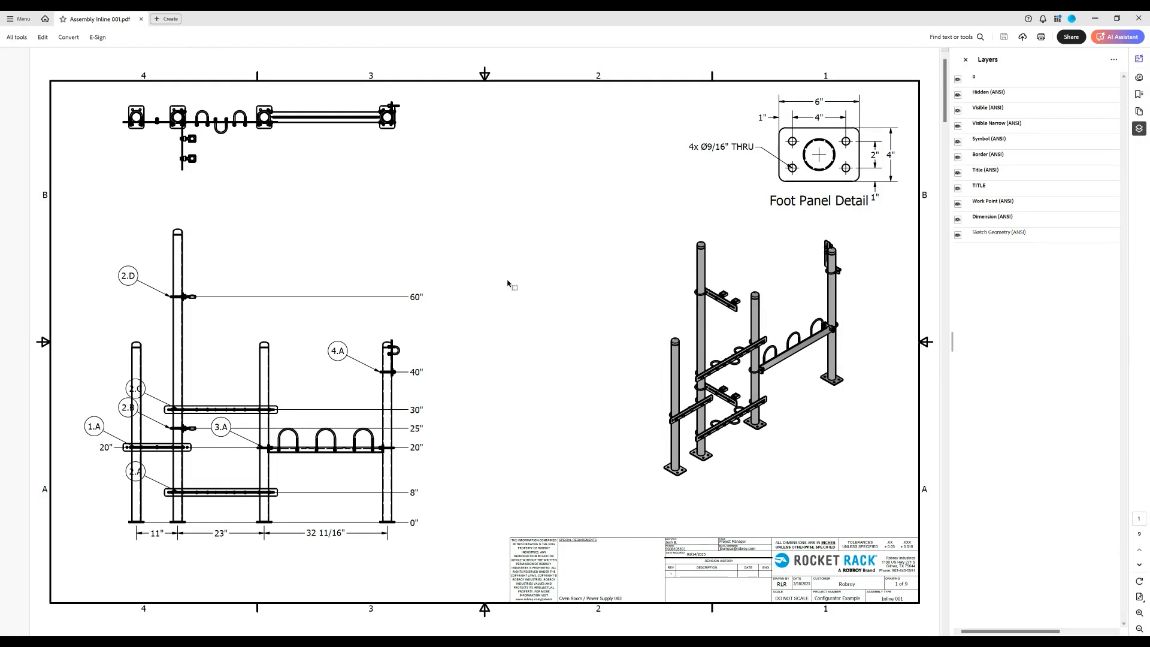
Review the generated Assembly Inline 001 PDF, from the overall drawing through the parts list to the sub-assembly sheets.
{"action": "scroll", "coordinate": [527, 266], "scroll_direction": "down", "scroll_amount": 3}
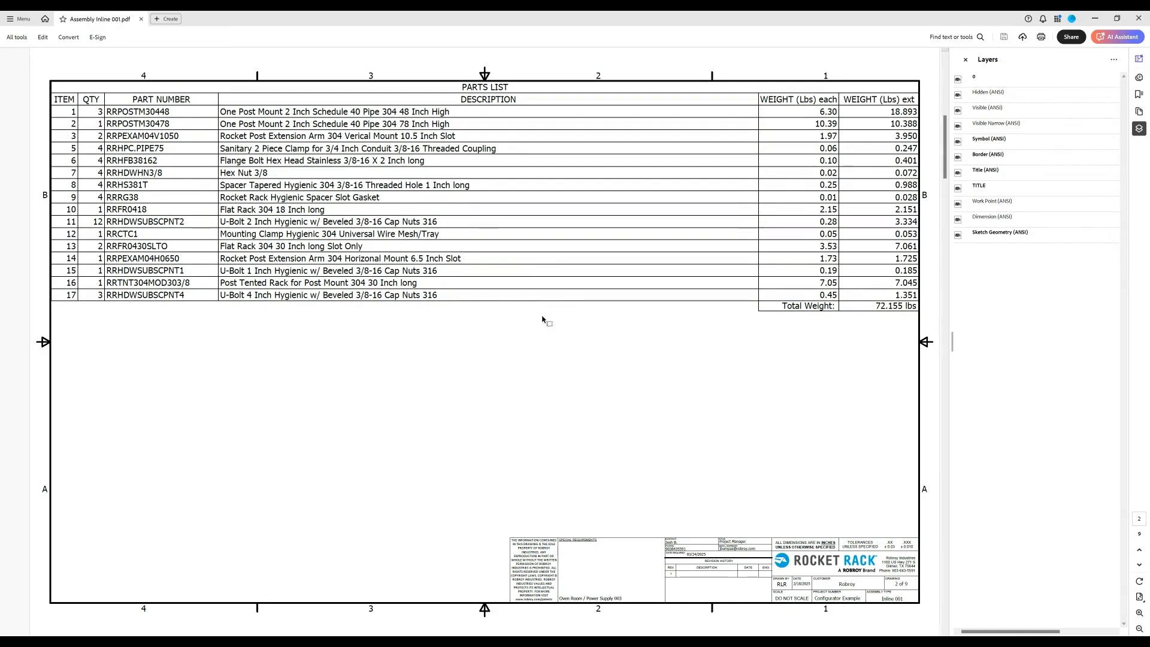
{"action": "scroll", "coordinate": [542, 319], "scroll_direction": "down", "scroll_amount": 3}
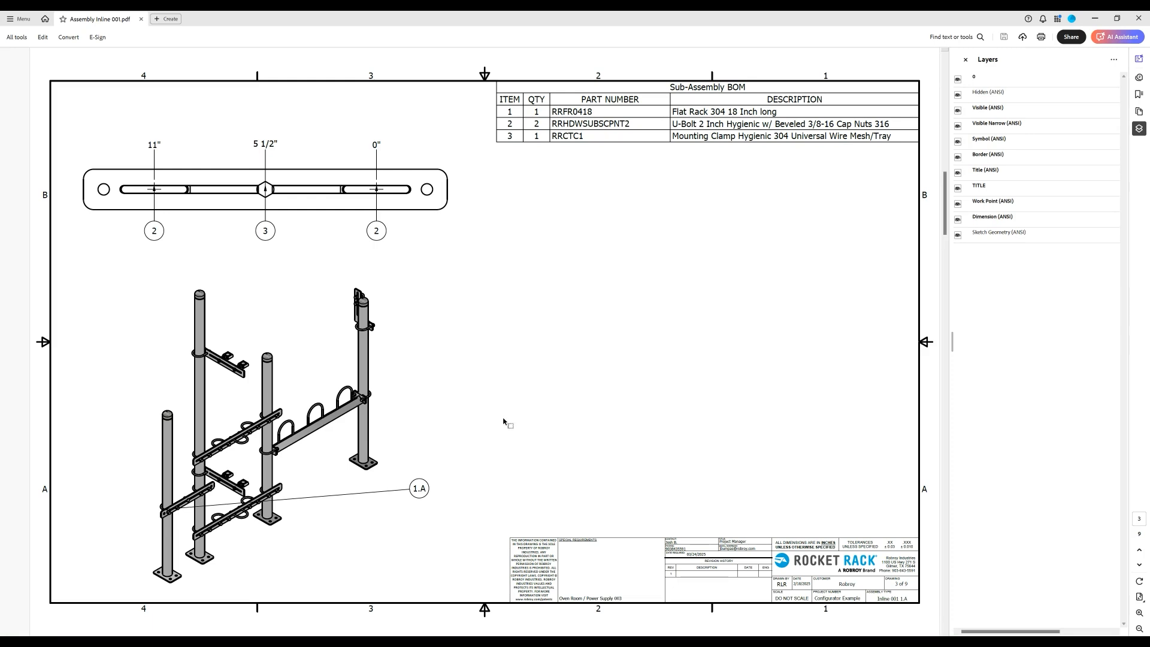
{"action": "scroll", "coordinate": [503, 421], "scroll_direction": "down", "scroll_amount": 3}
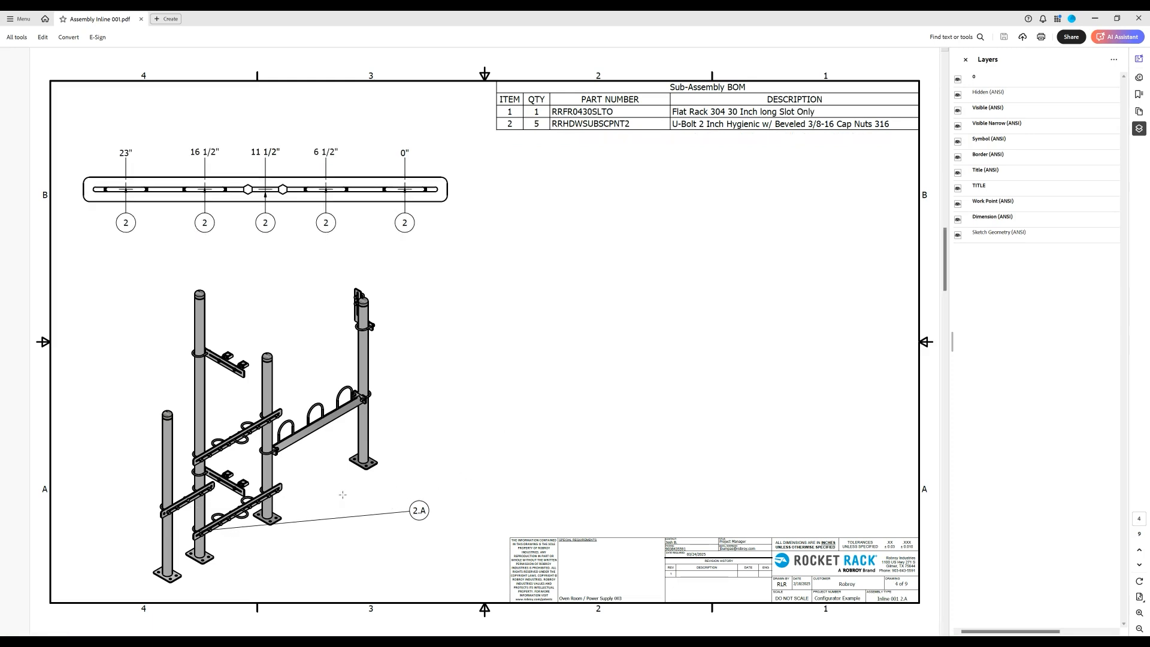
{"action": "scroll", "coordinate": [473, 442], "scroll_direction": "down", "scroll_amount": 3}
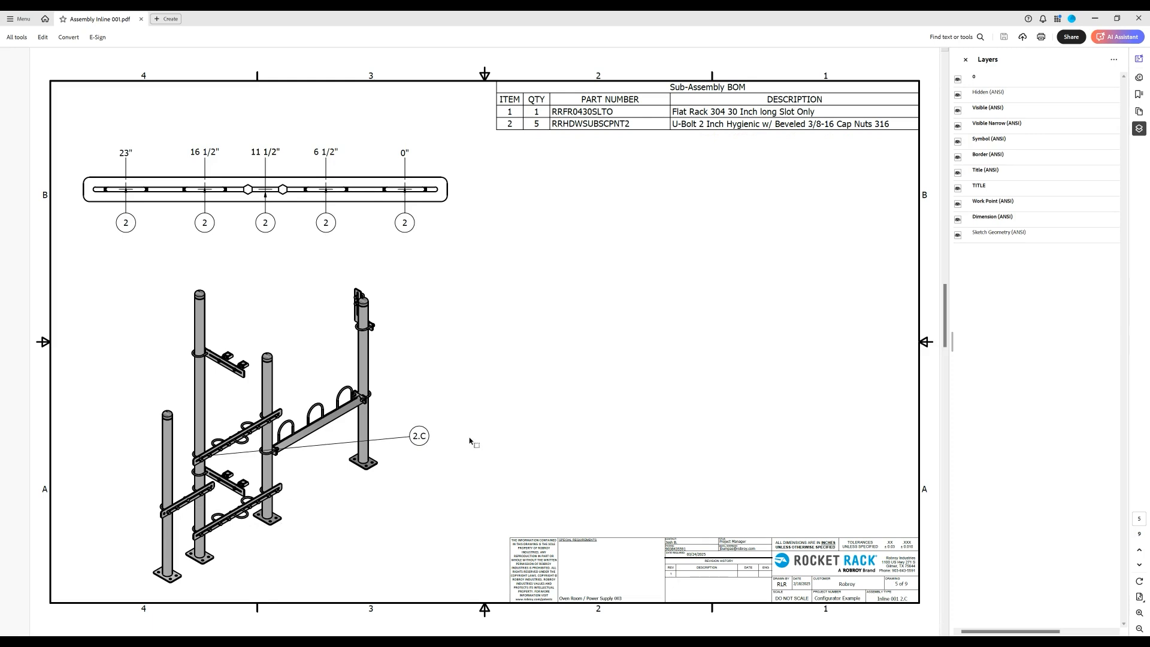
{"action": "scroll", "coordinate": [459, 439], "scroll_direction": "down", "scroll_amount": 3}
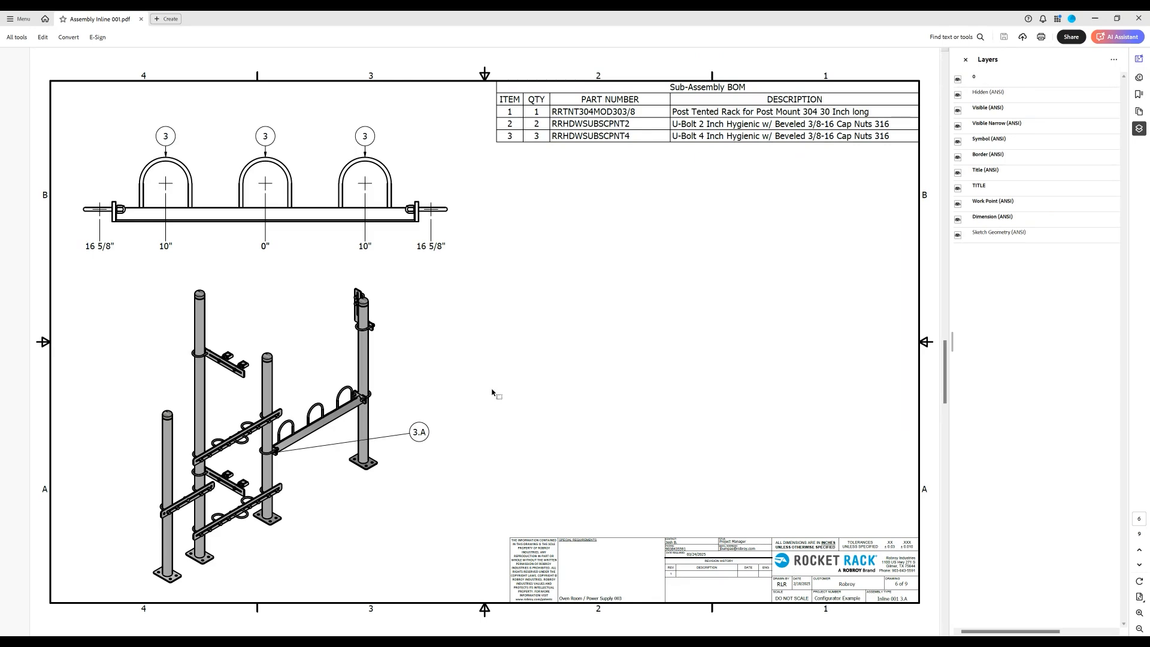
{"action": "scroll", "coordinate": [492, 390], "scroll_direction": "down", "scroll_amount": 3}
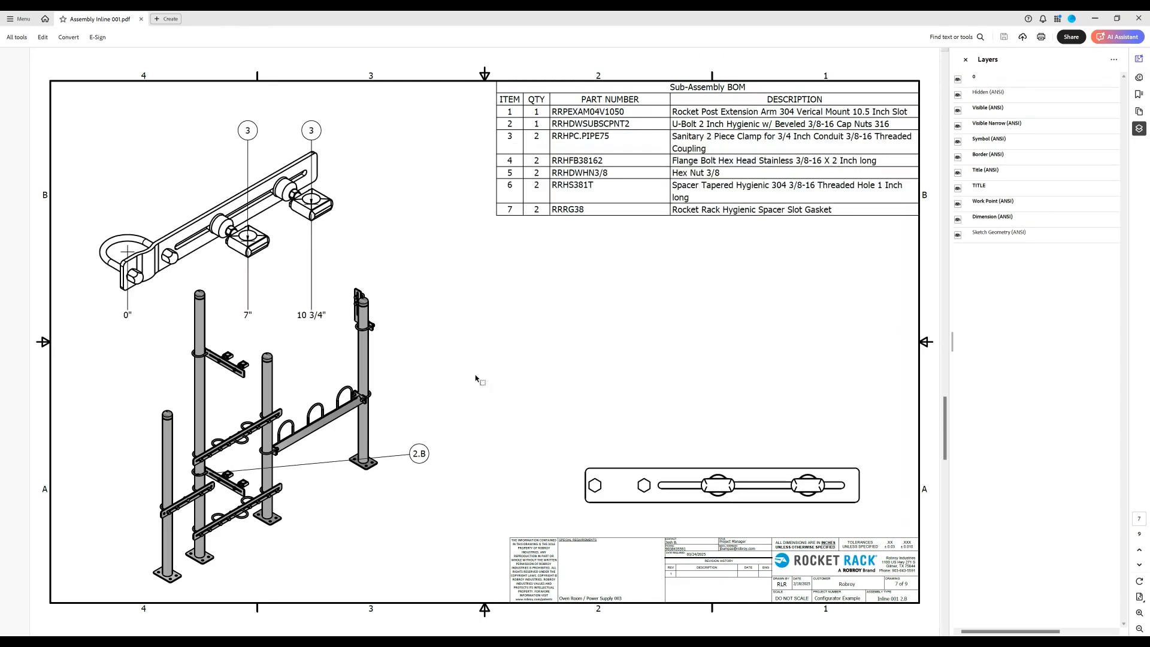
{"action": "scroll", "coordinate": [476, 379], "scroll_direction": "down", "scroll_amount": 3}
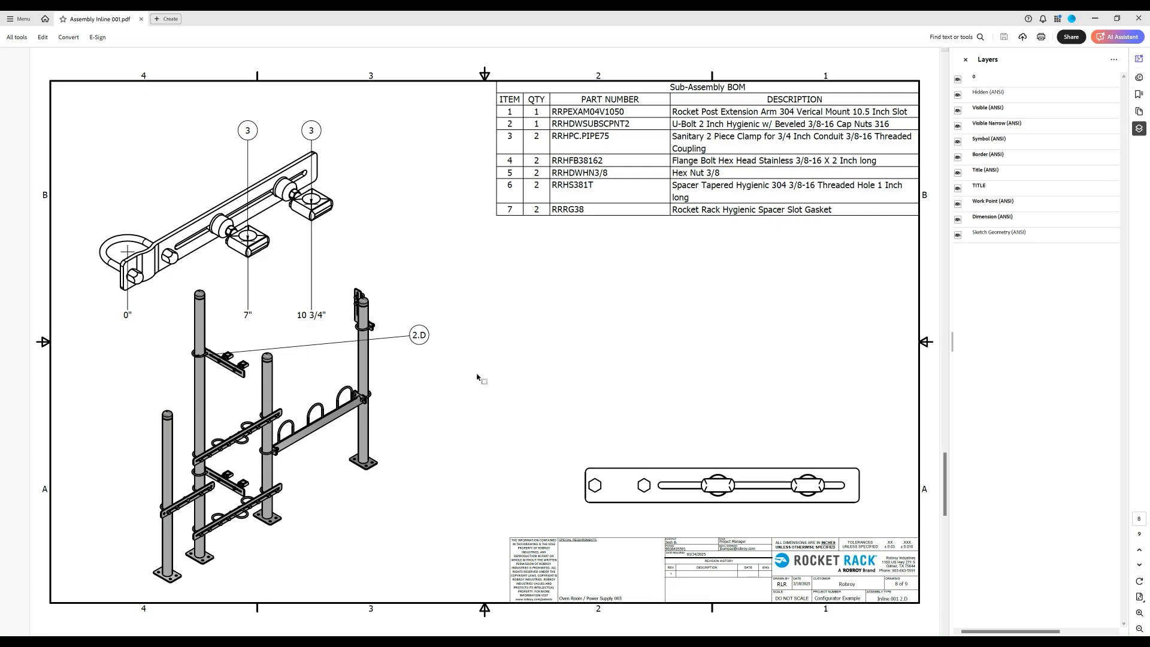
{"action": "scroll", "coordinate": [477, 377], "scroll_direction": "down", "scroll_amount": 3}
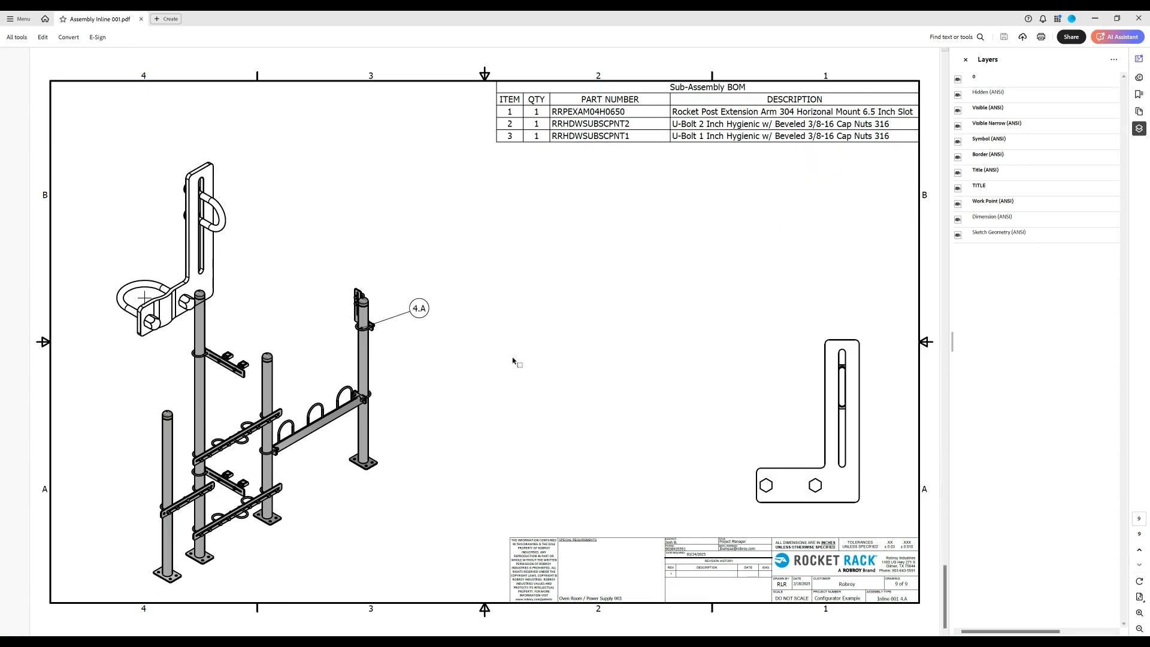